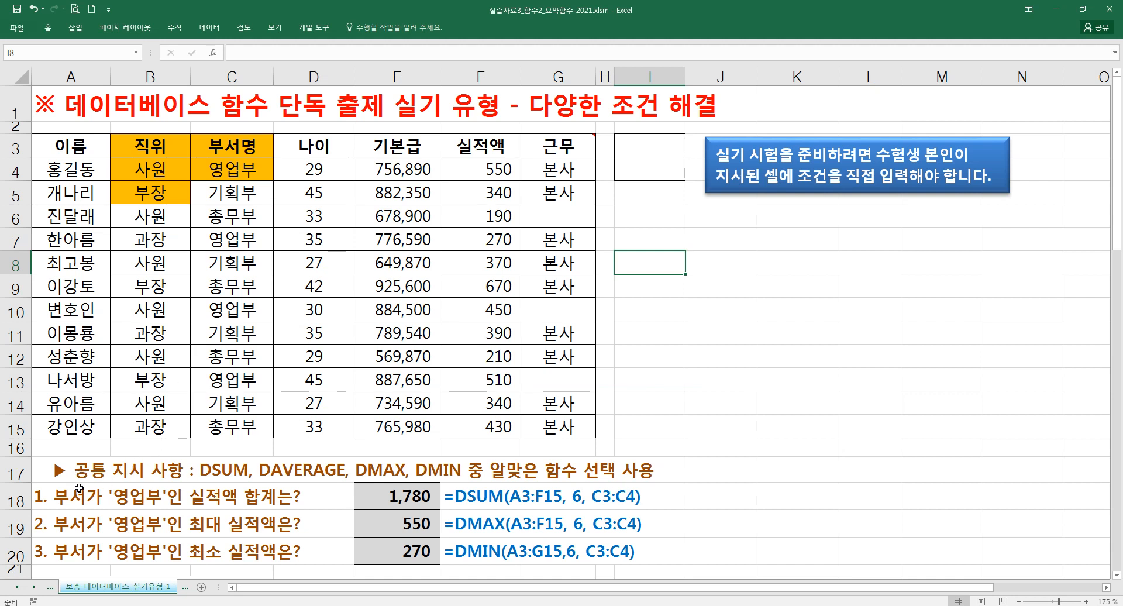
Shorten the ending of question 1 in A18 to "합계?" by removing "는"
{"action": "left_click_drag", "start_coordinate": [79, 489], "coordinate": [79, 550]}
{"action": "left_click", "coordinate": [74, 479]}
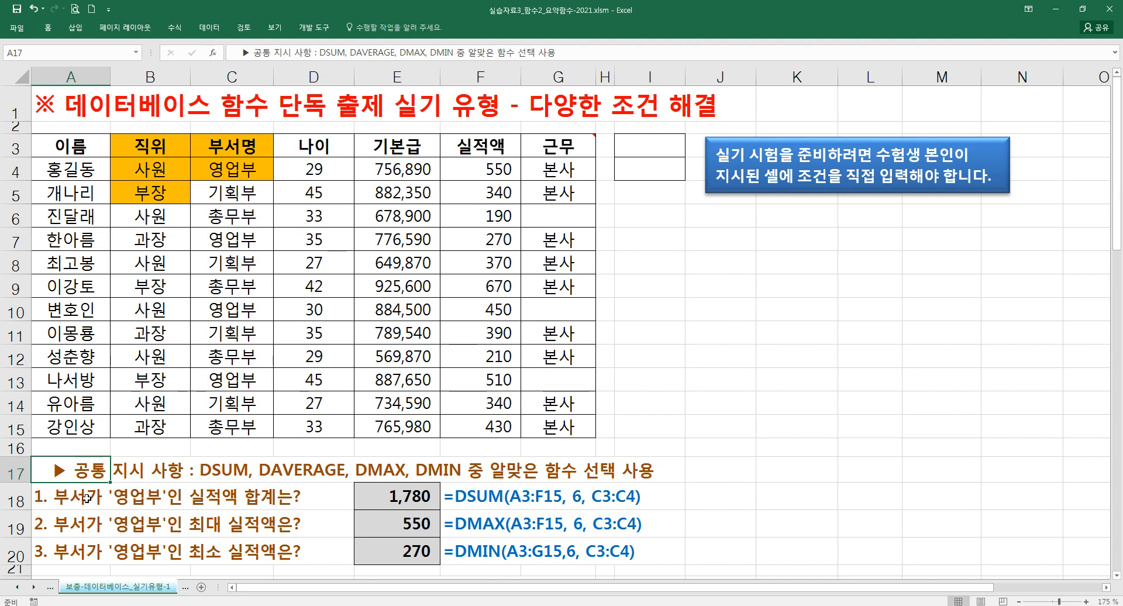
{"action": "double_click", "coordinate": [65, 497]}
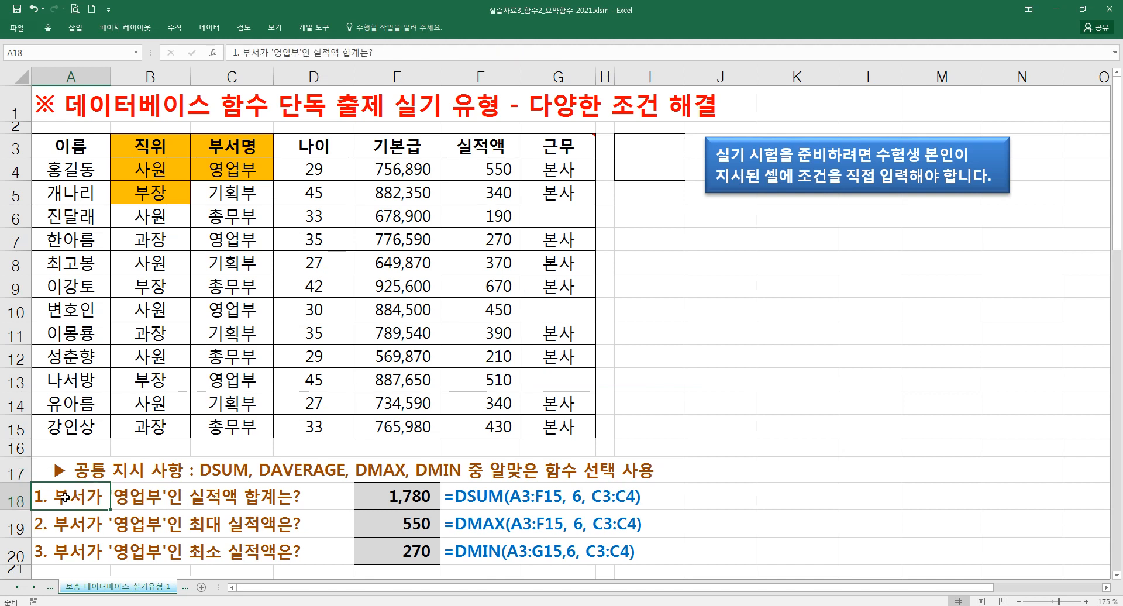
{"action": "left_click", "coordinate": [287, 498]}
{"action": "key", "text": "BackSpace"}
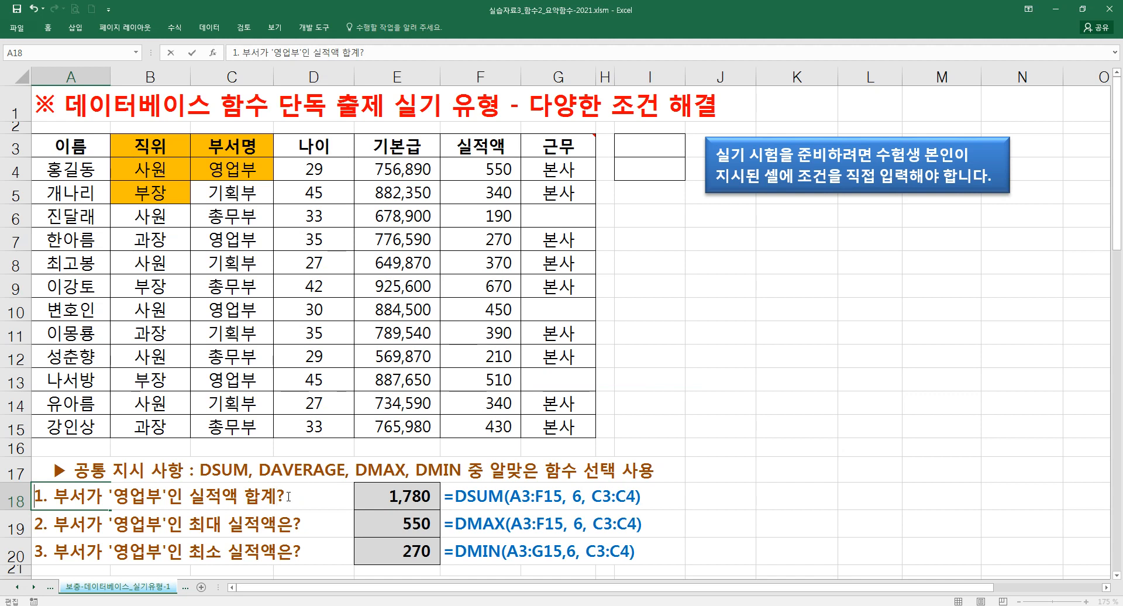
{"action": "left_click", "coordinate": [127, 515]}
{"action": "left_click", "coordinate": [88, 494]}
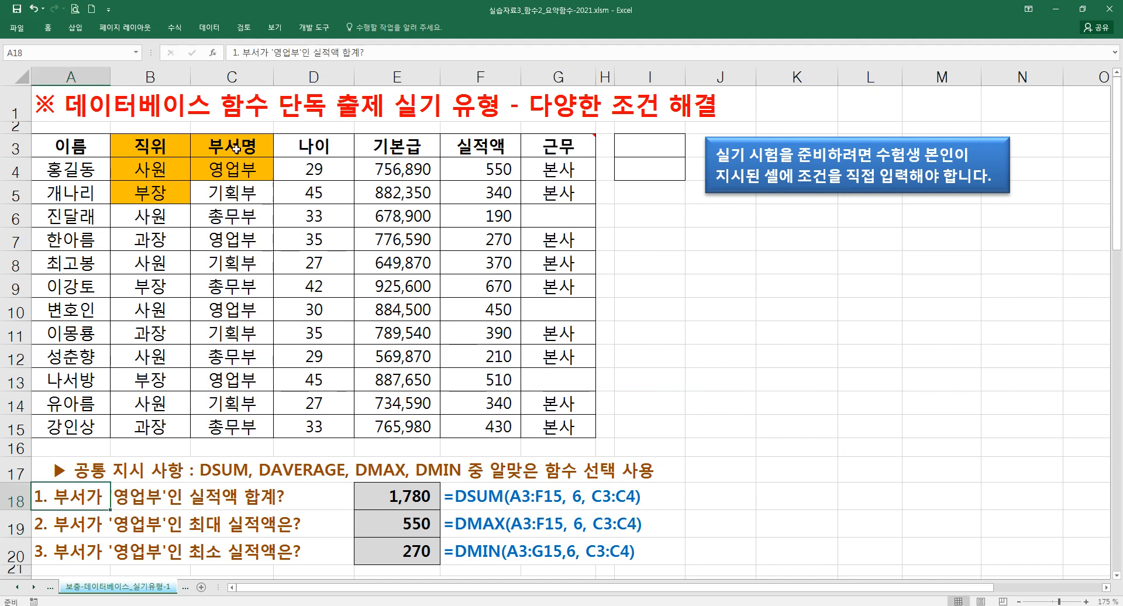
Start a DSUM formula in J18 with its function arguments open, after checking the department criteria in C3:C4
{"action": "left_click_drag", "start_coordinate": [235, 148], "coordinate": [234, 170]}
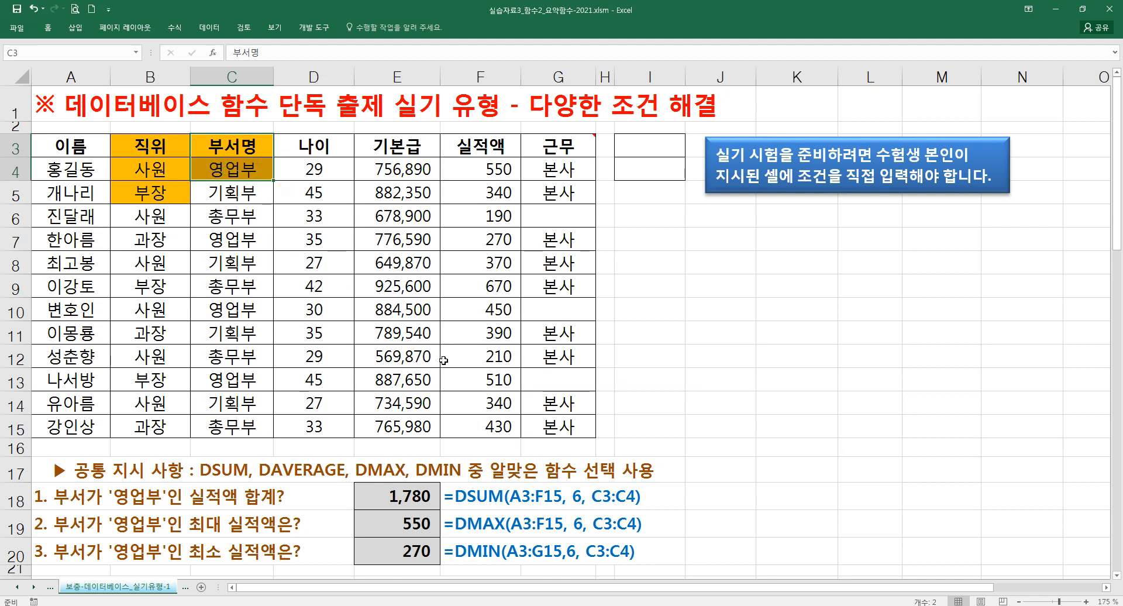
{"action": "left_click", "coordinate": [723, 489]}
{"action": "type", "text": "=ㅇ"}
{"action": "key", "text": "BackSpace"}
{"action": "type", "text": "dsum"}
{"action": "key", "text": "Tab"}
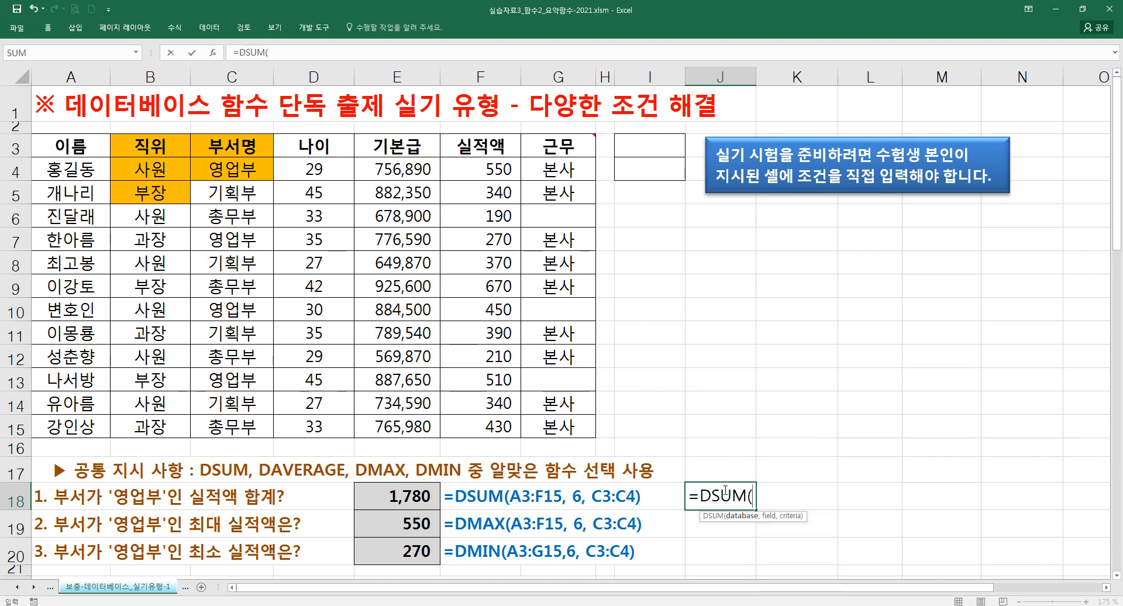
{"action": "key", "text": "ctrl+a"}
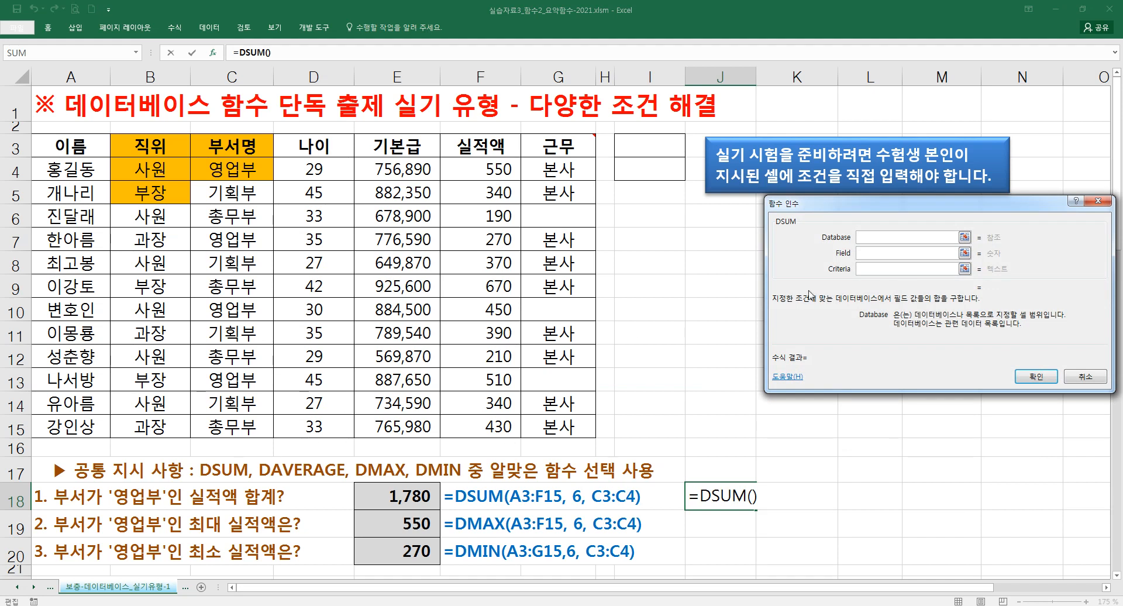
Complete the DSUM in J18 with database A3:G15, field 6 and criteria C3:C4, and clear the cell
{"action": "left_click_drag", "start_coordinate": [804, 206], "coordinate": [680, 242]}
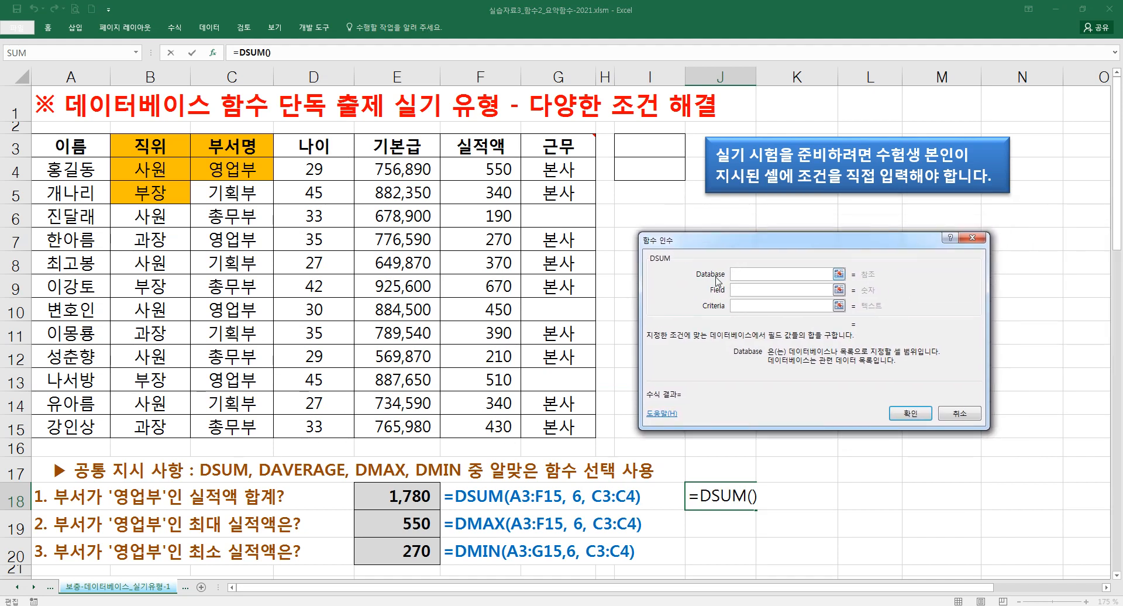
{"action": "left_click_drag", "start_coordinate": [36, 150], "coordinate": [551, 424]}
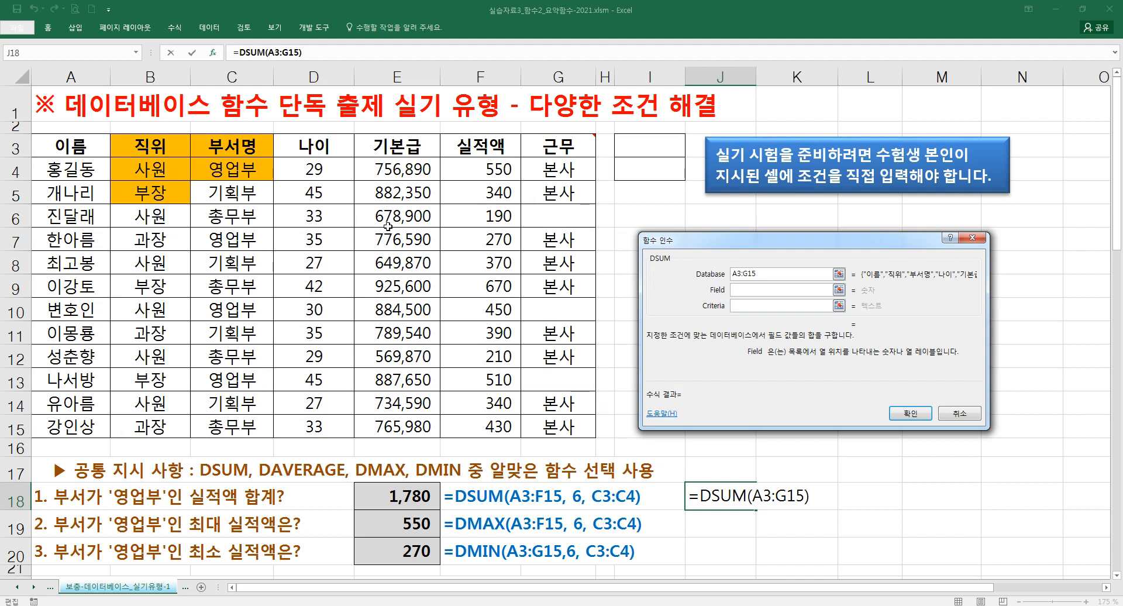
{"action": "type", "text": "6"}
{"action": "left_click", "coordinate": [758, 311]}
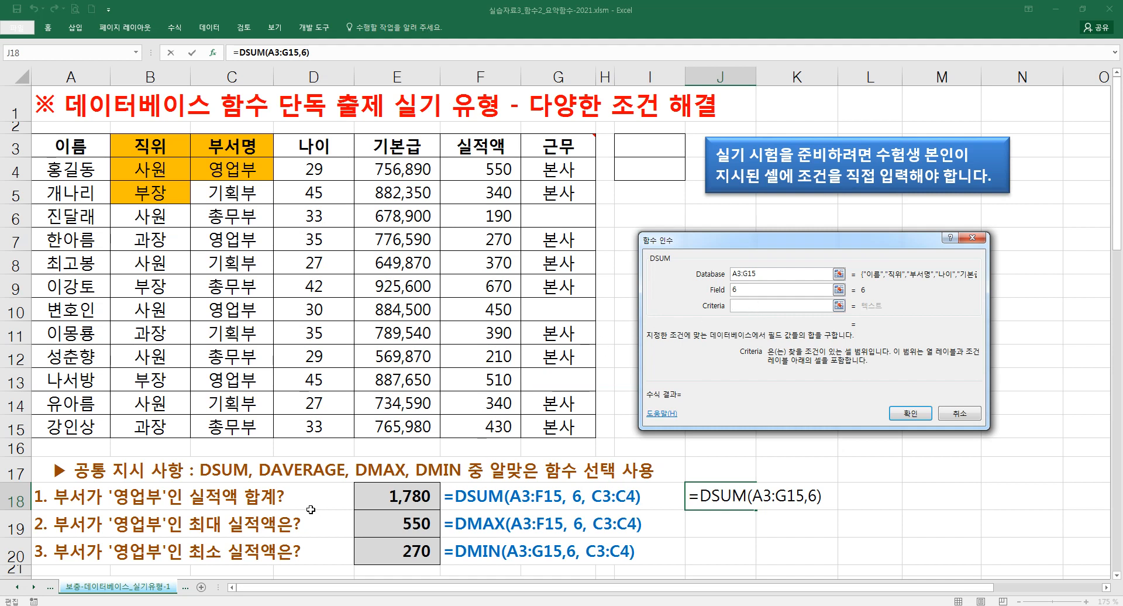
{"action": "left_click_drag", "start_coordinate": [242, 153], "coordinate": [238, 168]}
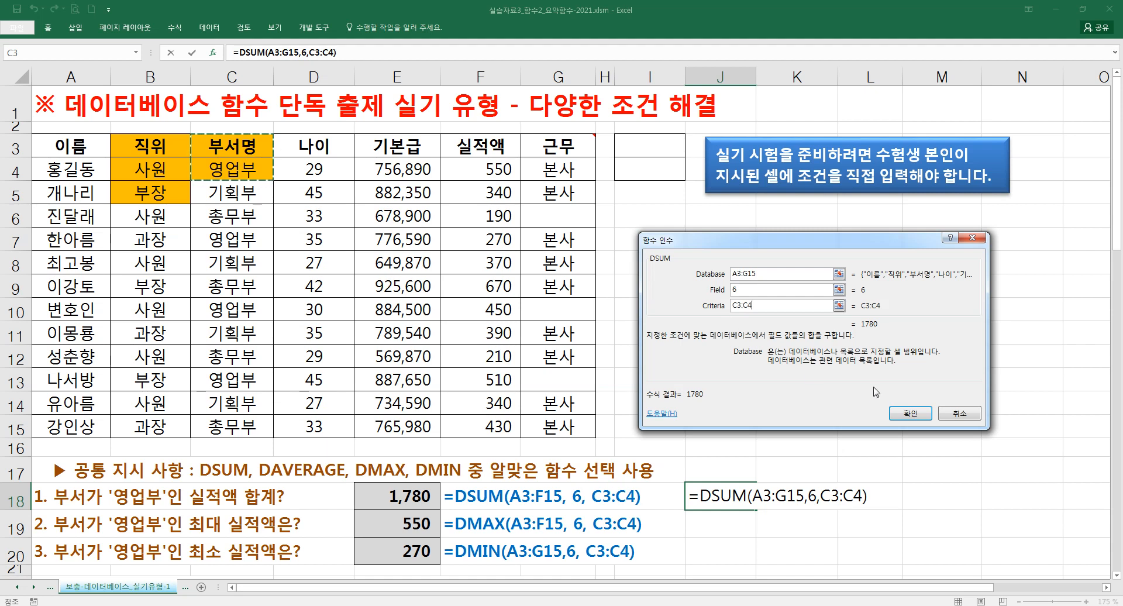
{"action": "left_click", "coordinate": [910, 413]}
{"action": "key", "text": "Delete"}
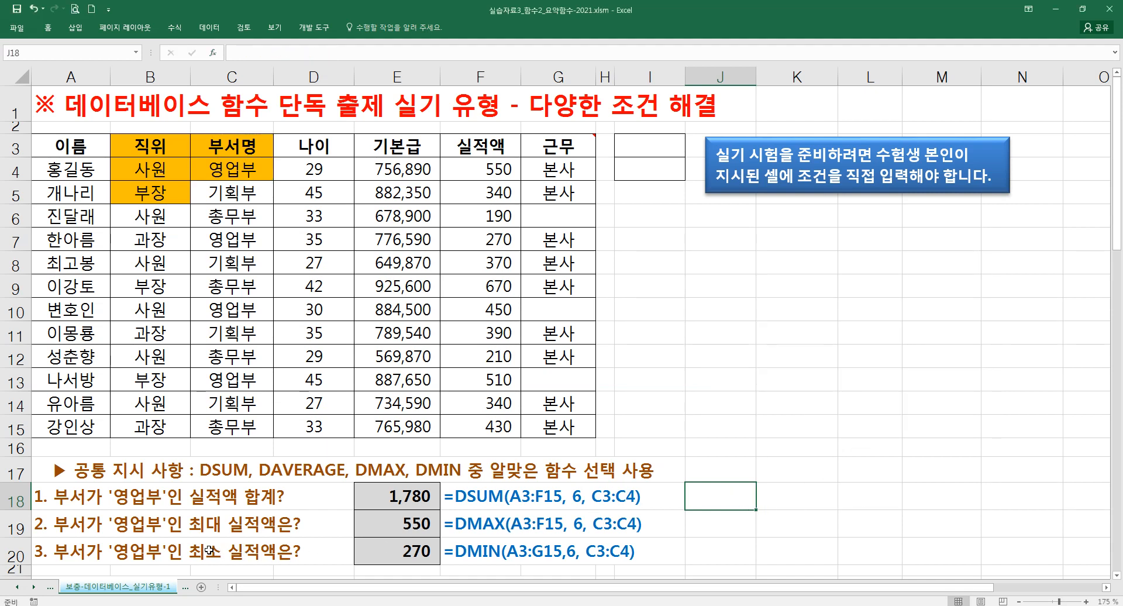
Calculate a DMAX in J19 with database A3:G15, field 6 and criteria C3:C4, and clear the cell
{"action": "left_click", "coordinate": [715, 522]}
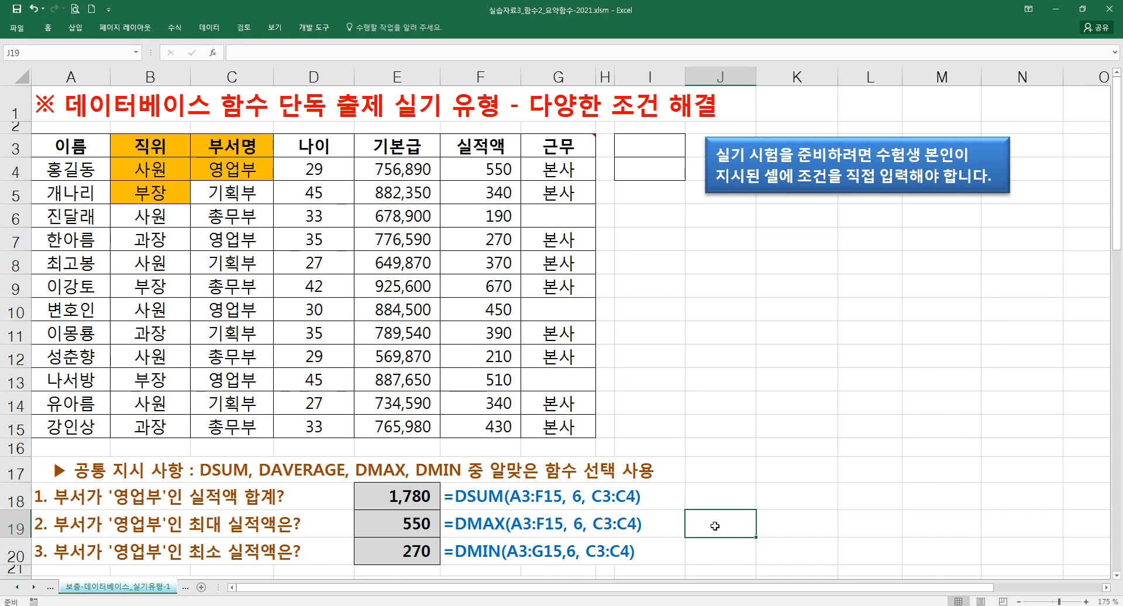
{"action": "type", "text": "=dma"}
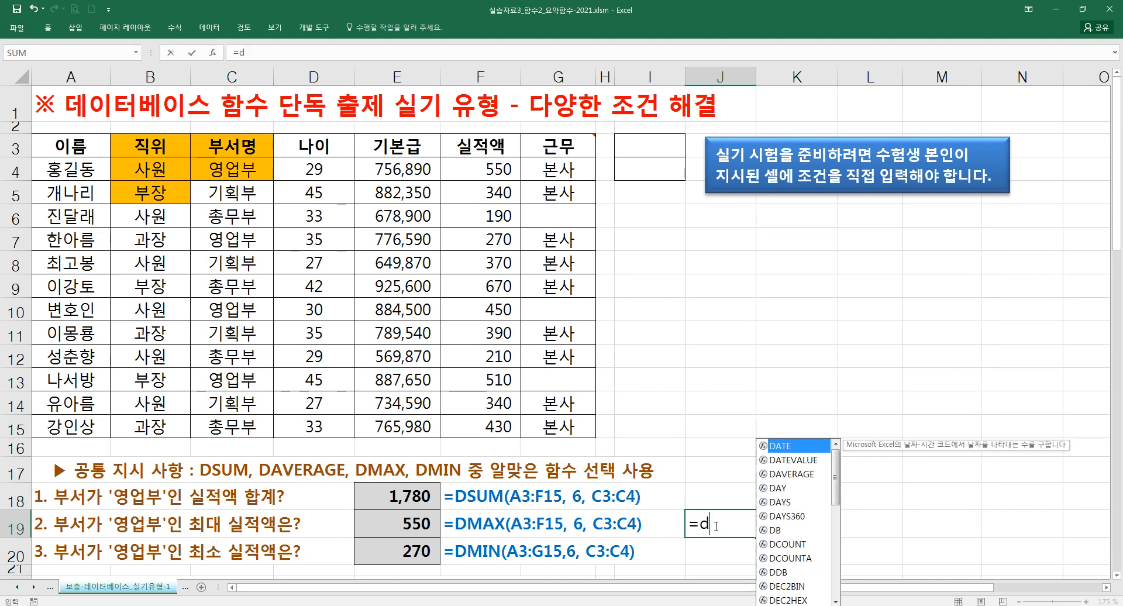
{"action": "key", "text": "Tab"}
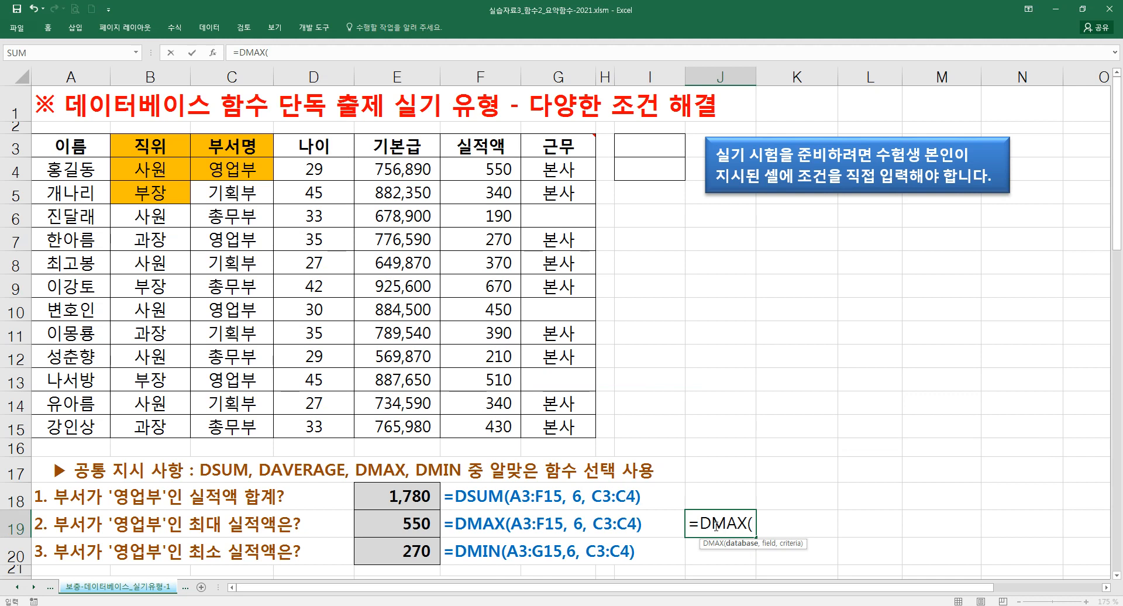
{"action": "key", "text": "ctrl+a"}
{"action": "left_click_drag", "start_coordinate": [91, 153], "coordinate": [559, 427]}
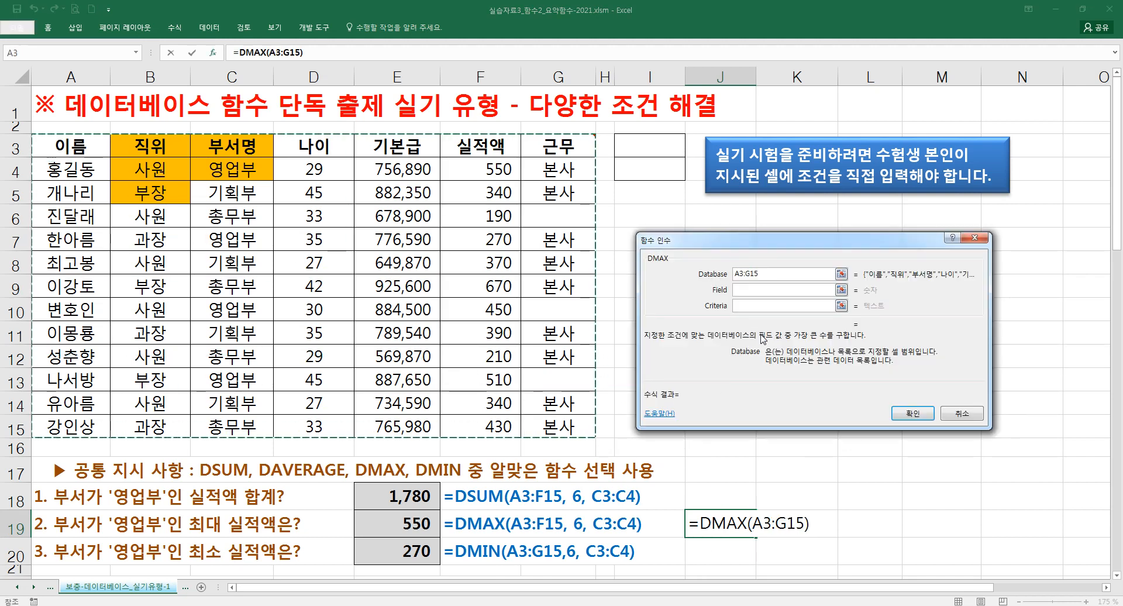
{"action": "left_click", "coordinate": [769, 289]}
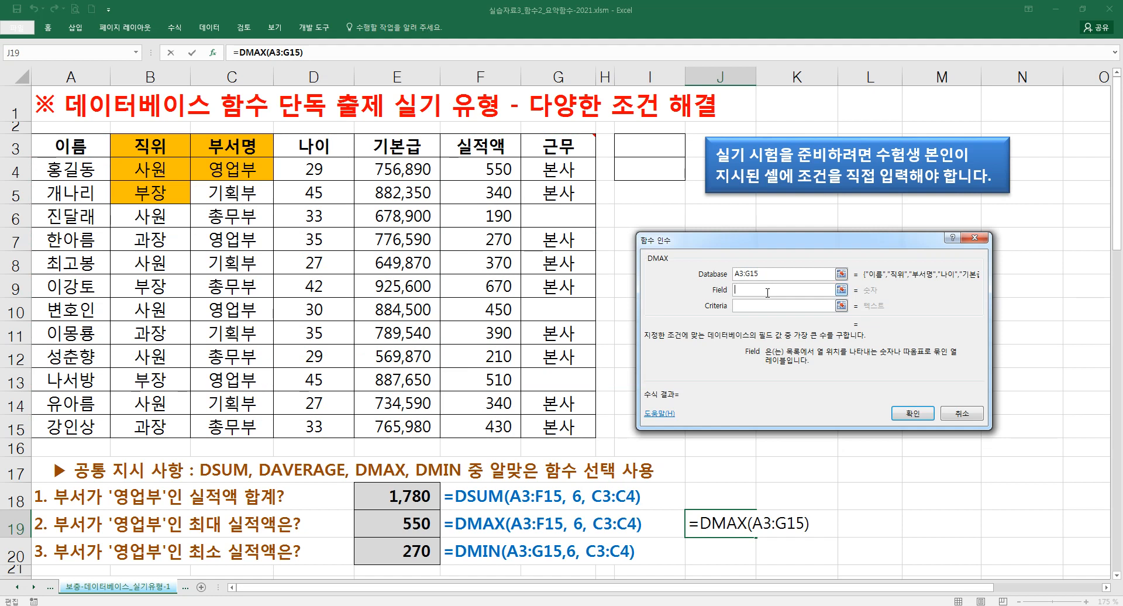
{"action": "type", "text": "6"}
{"action": "left_click", "coordinate": [754, 306]}
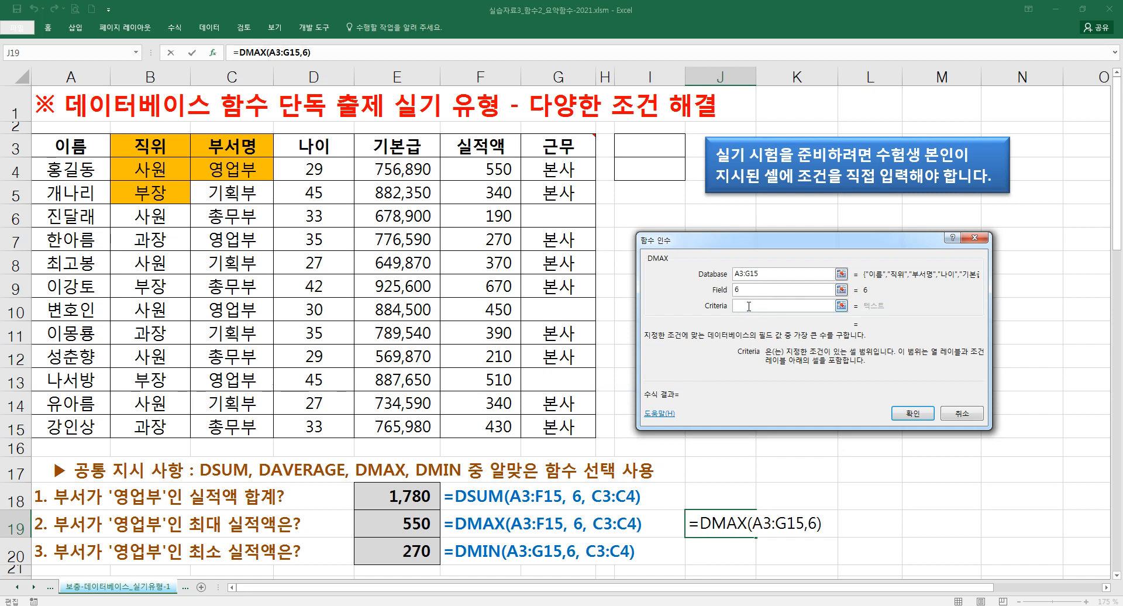
{"action": "left_click_drag", "start_coordinate": [244, 151], "coordinate": [242, 171]}
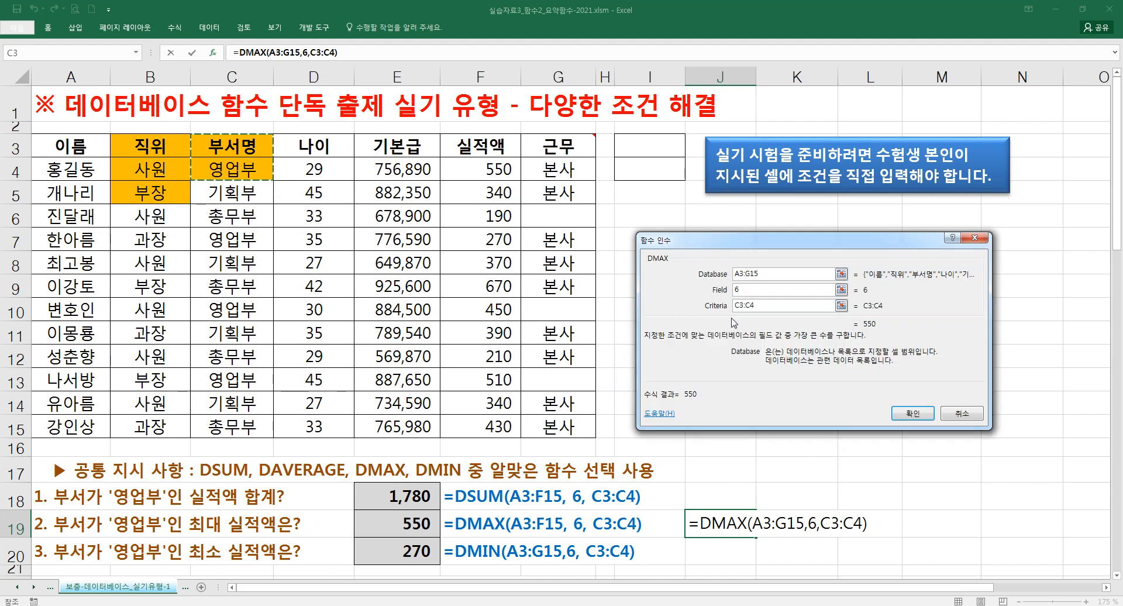
{"action": "key", "text": "Return"}
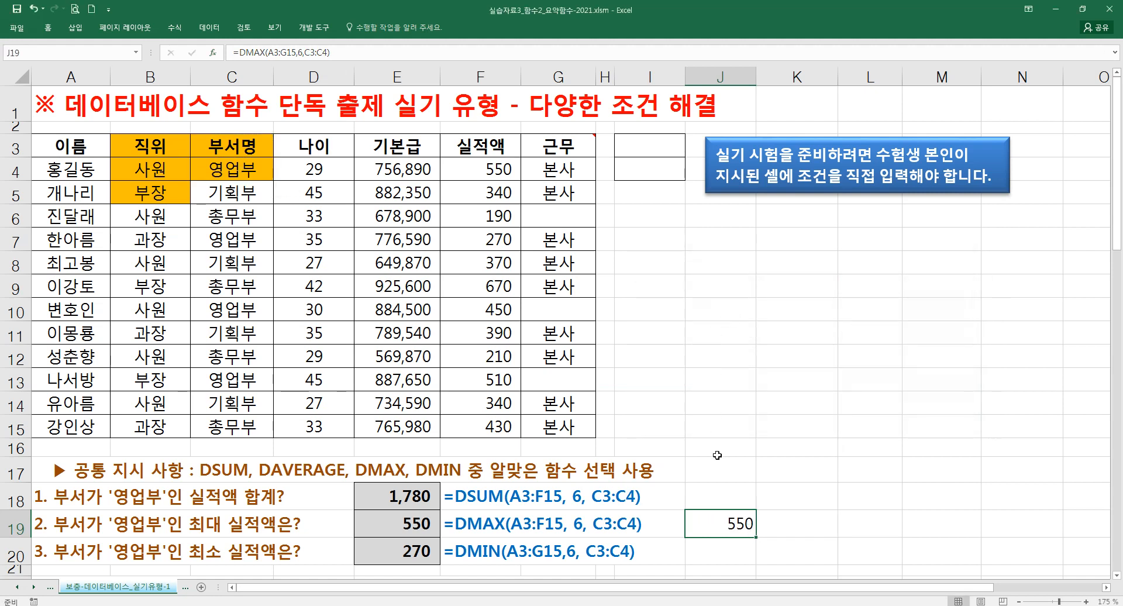
{"action": "key", "text": "Delete"}
Enter a DMIN formula in J20 with database A3:G15, field 5 and criteria C3:C4
{"action": "key", "text": "Down"}
{"action": "type", "text": "="}
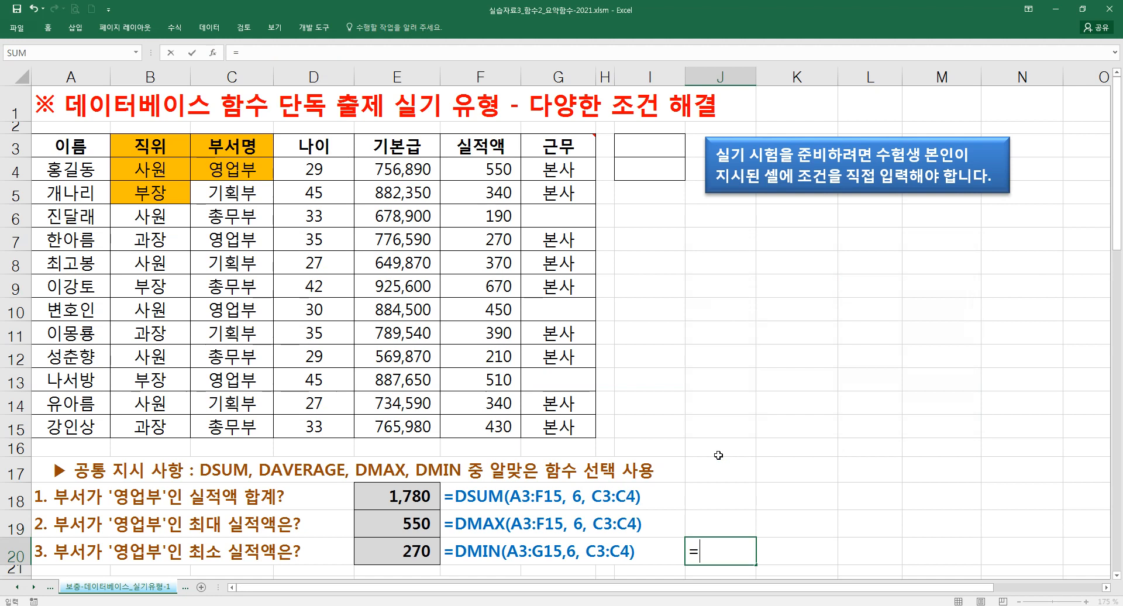
{"action": "type", "text": "d"}
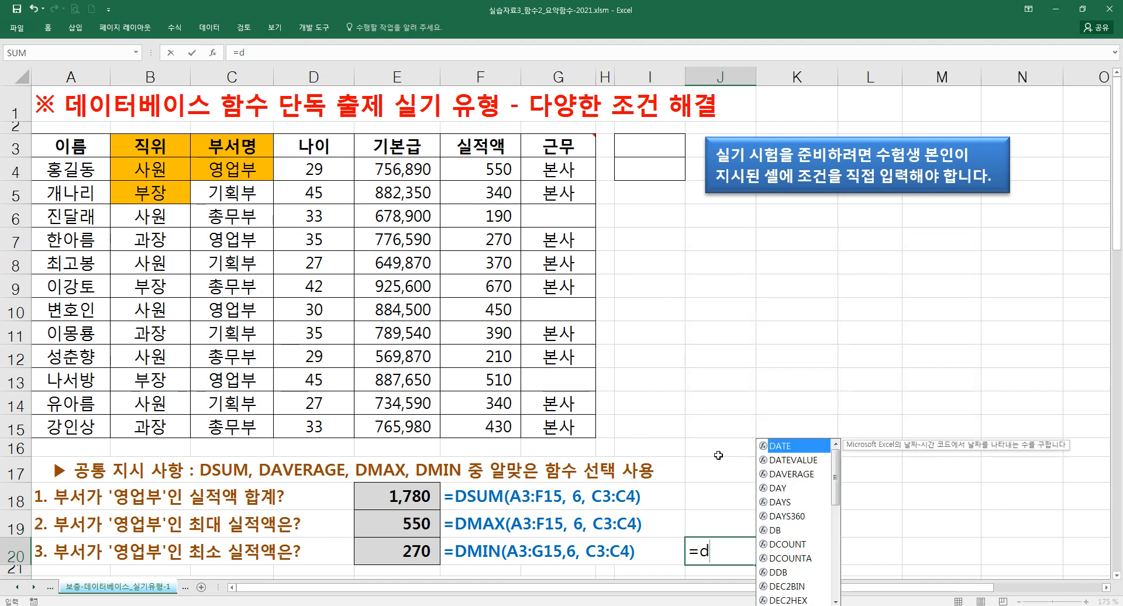
{"action": "type", "text": "min"}
{"action": "key", "text": "Tab"}
{"action": "key", "text": "ctrl+a"}
{"action": "left_click_drag", "start_coordinate": [70, 146], "coordinate": [559, 426]}
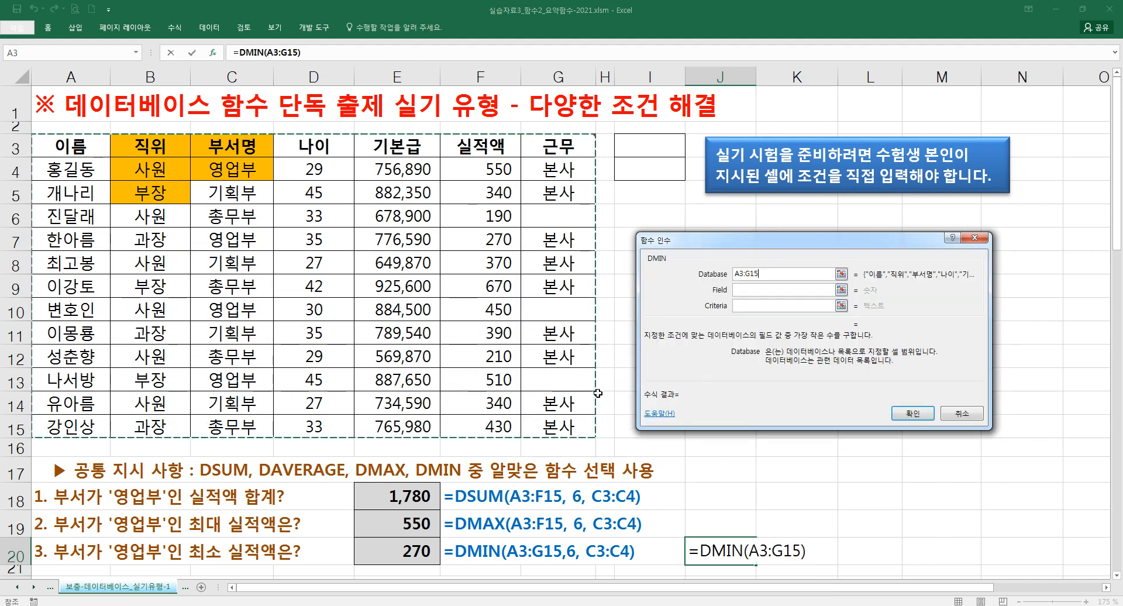
{"action": "left_click", "coordinate": [742, 291]}
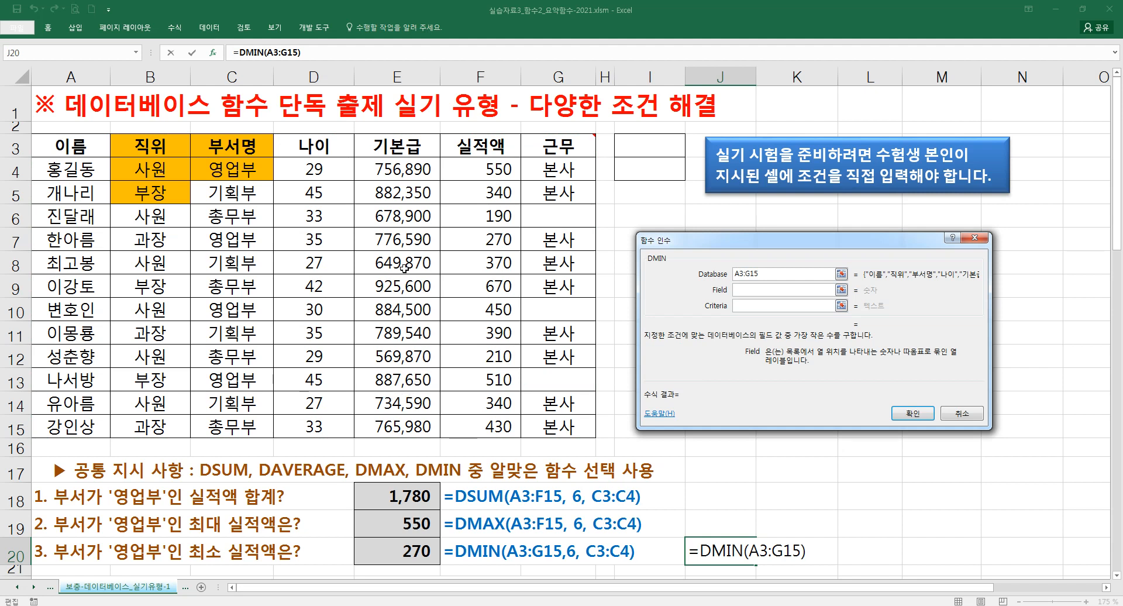
{"action": "type", "text": "5"}
{"action": "key", "text": "Tab"}
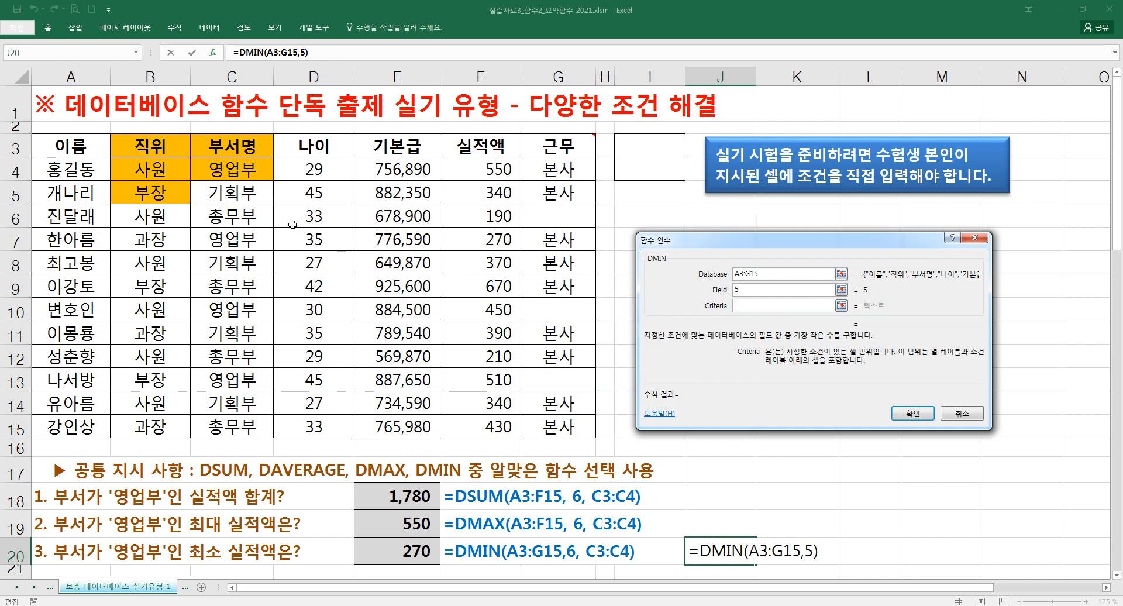
{"action": "left_click_drag", "start_coordinate": [228, 149], "coordinate": [228, 164]}
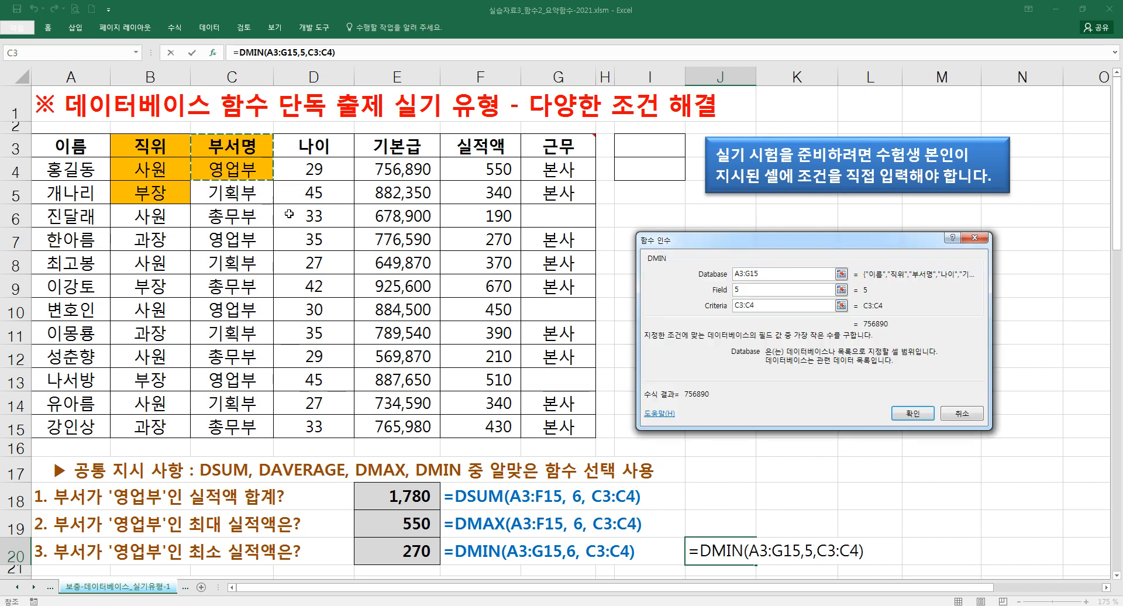
{"action": "key", "text": "Return"}
Set the field argument of the DMIN formula in E20 to 5, making it =DMIN(A3:G15, 5, C3:C4)
{"action": "key", "text": "Left"}
{"action": "key", "text": "Left"}
{"action": "key", "text": "Left"}
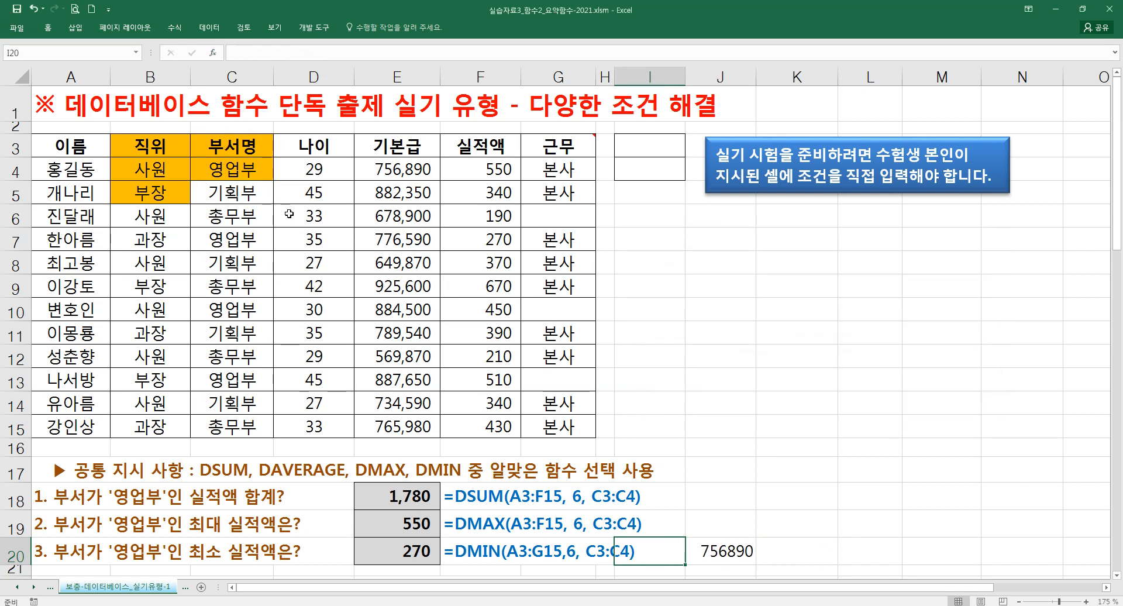
{"action": "key", "text": "Left"}
{"action": "key", "text": "Left"}
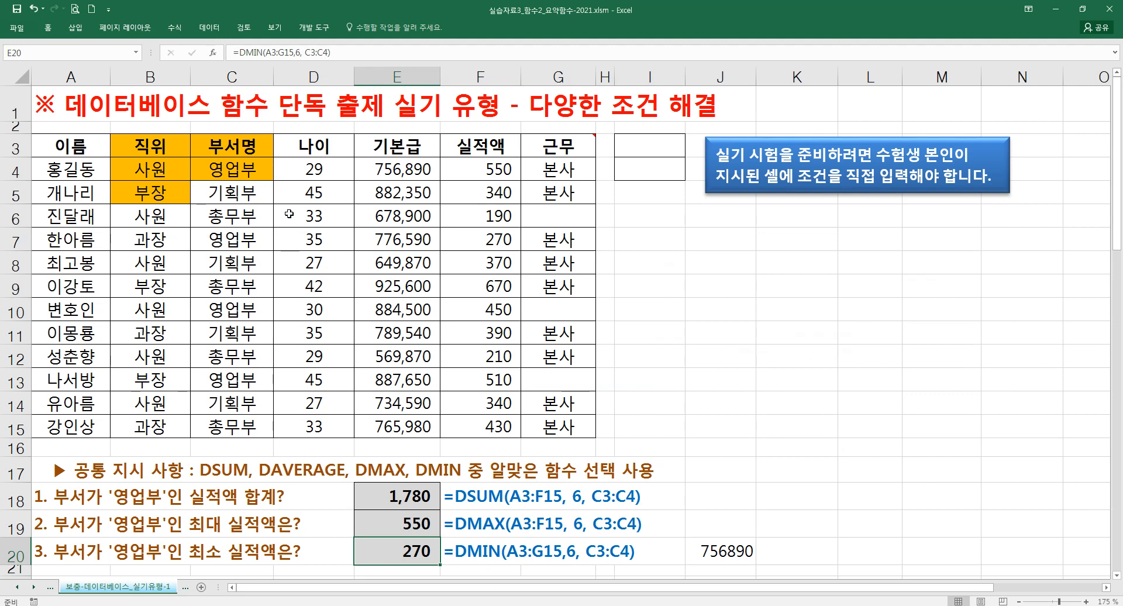
{"action": "key", "text": "F2"}
{"action": "key", "text": "Left"}
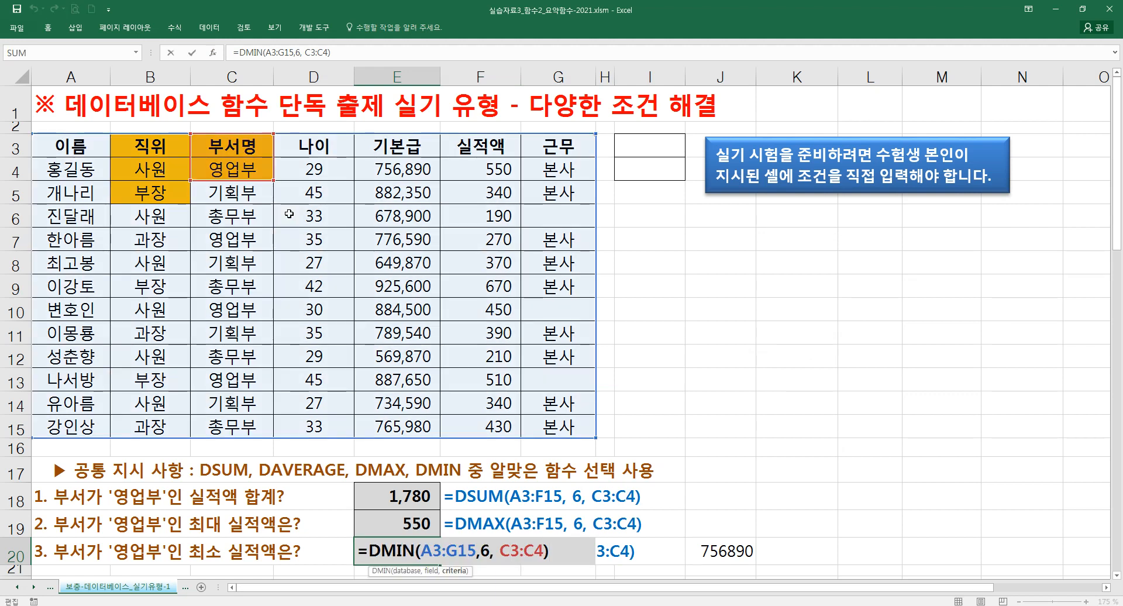
{"action": "left_click", "coordinate": [484, 551]}
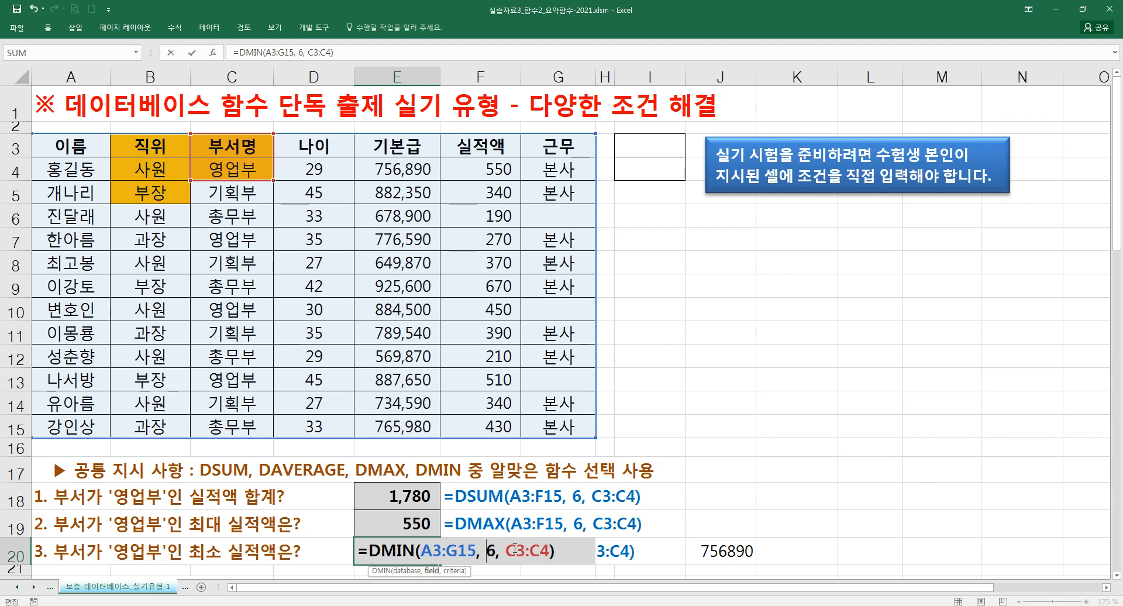
{"action": "key", "text": "Delete"}
{"action": "type", "text": "5"}
{"action": "key", "text": "Return"}
Edit question 3 in A20 and remove the word "최소" that stands before "실적액은?"
{"action": "key", "text": "Left"}
{"action": "key", "text": "Left"}
{"action": "key", "text": "Left"}
{"action": "key", "text": "Up"}
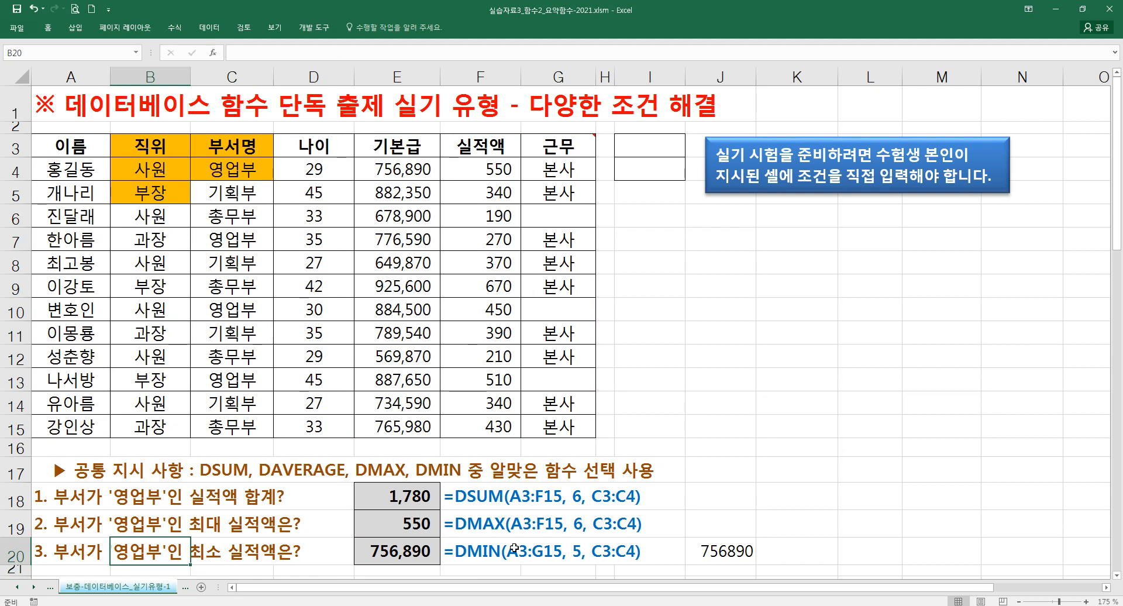
{"action": "key", "text": "Left"}
{"action": "key", "text": "F2"}
{"action": "key", "text": "Left"}
{"action": "key", "text": "Left"}
{"action": "key", "text": "Left"}
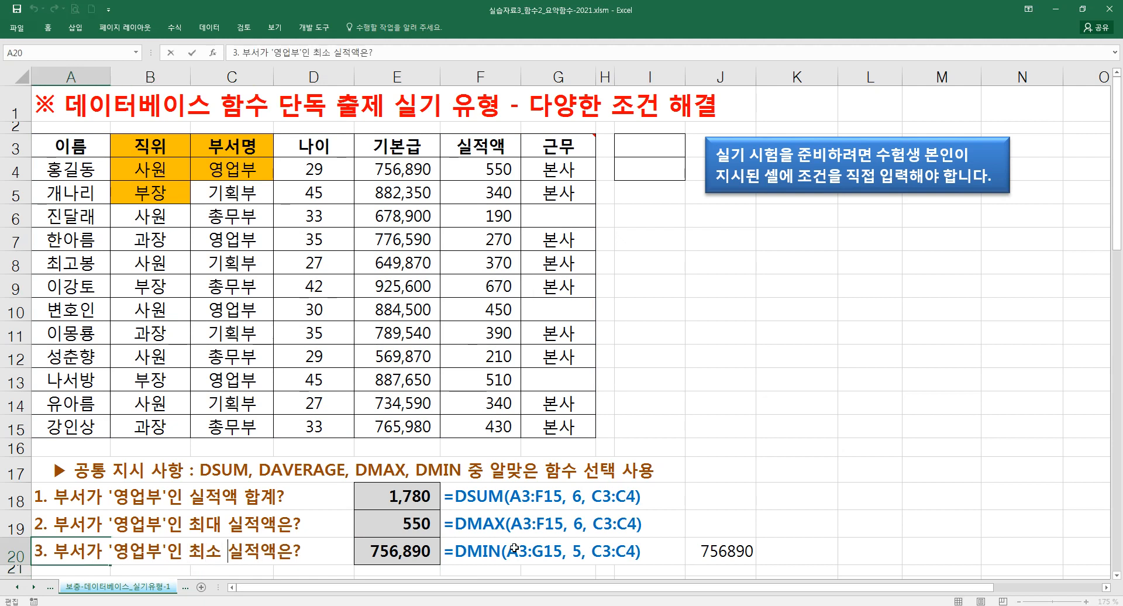
{"action": "type", "text": "기본그"}
{"action": "key", "text": "BackSpace"}
{"action": "key", "text": "BackSpace"}
{"action": "key", "text": "BackSpace"}
{"action": "key", "text": "BackSpace"}
{"action": "key", "text": "BackSpace"}
{"action": "key", "text": "BackSpace"}
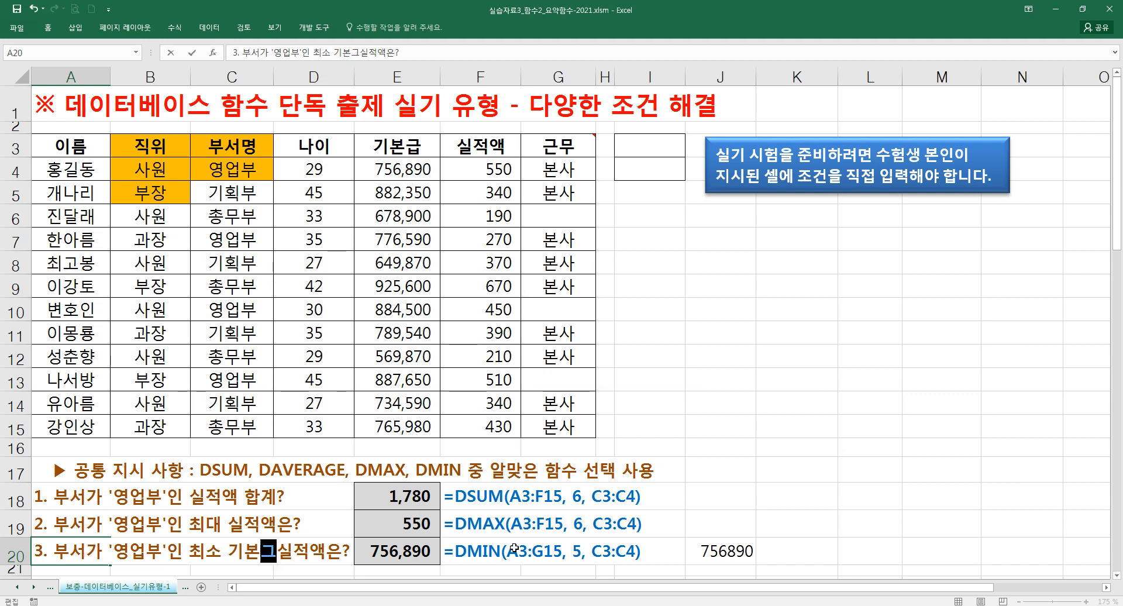
{"action": "key", "text": "BackSpace"}
Complete the rewording of question 3 in A20 so it reads "3. 부서가 '영업부'인 기본급의 최소값?"
{"action": "type", "text": "기본ㄱ"}
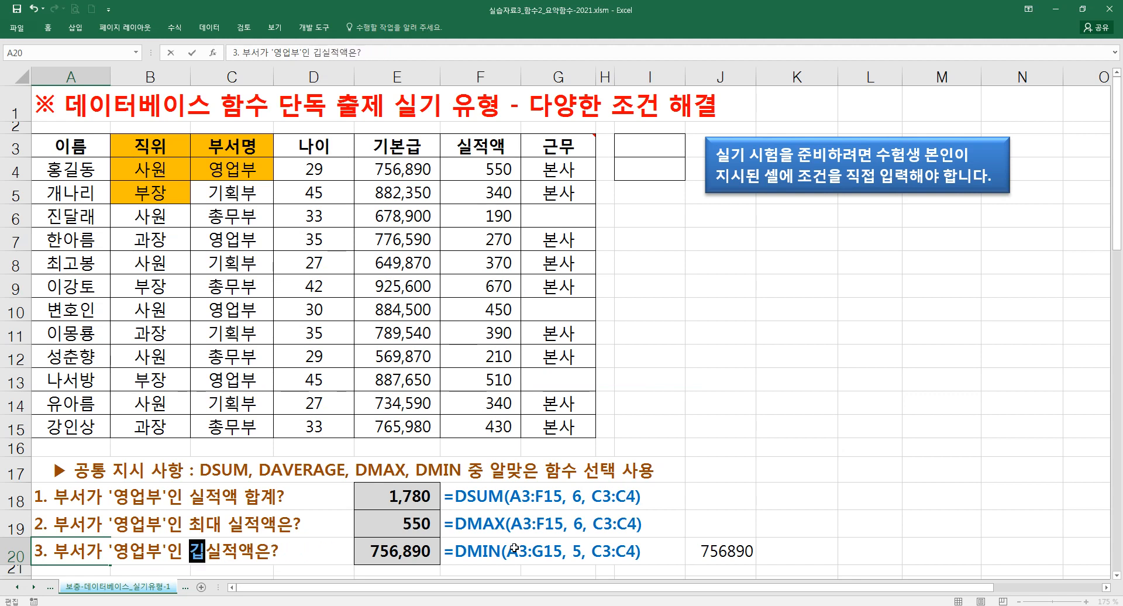
{"action": "type", "text": "급의 최소가"}
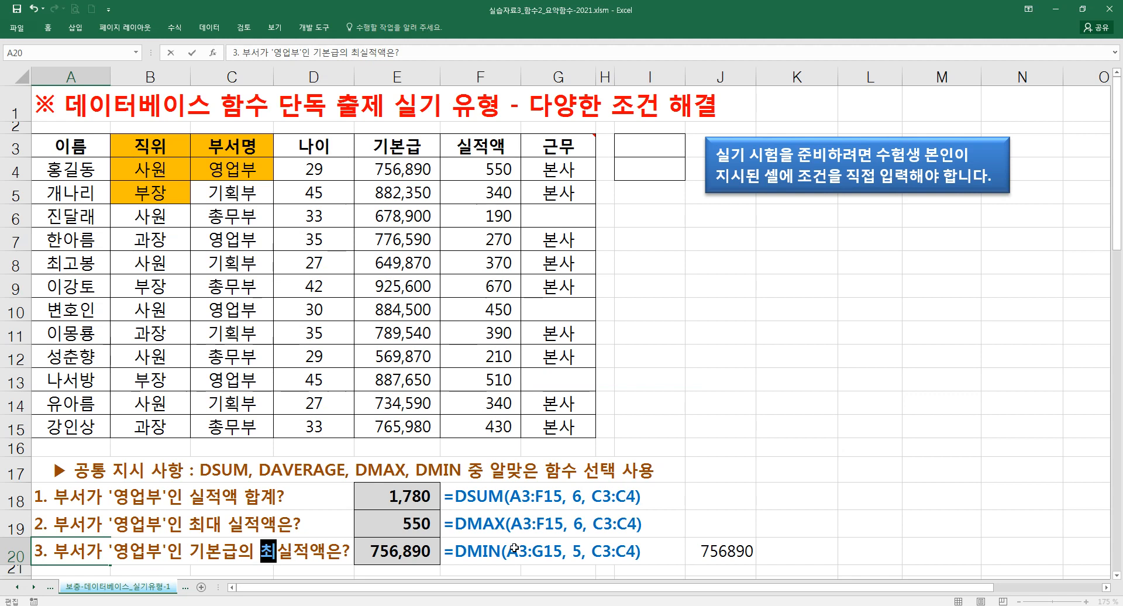
{"action": "type", "text": "값은?"}
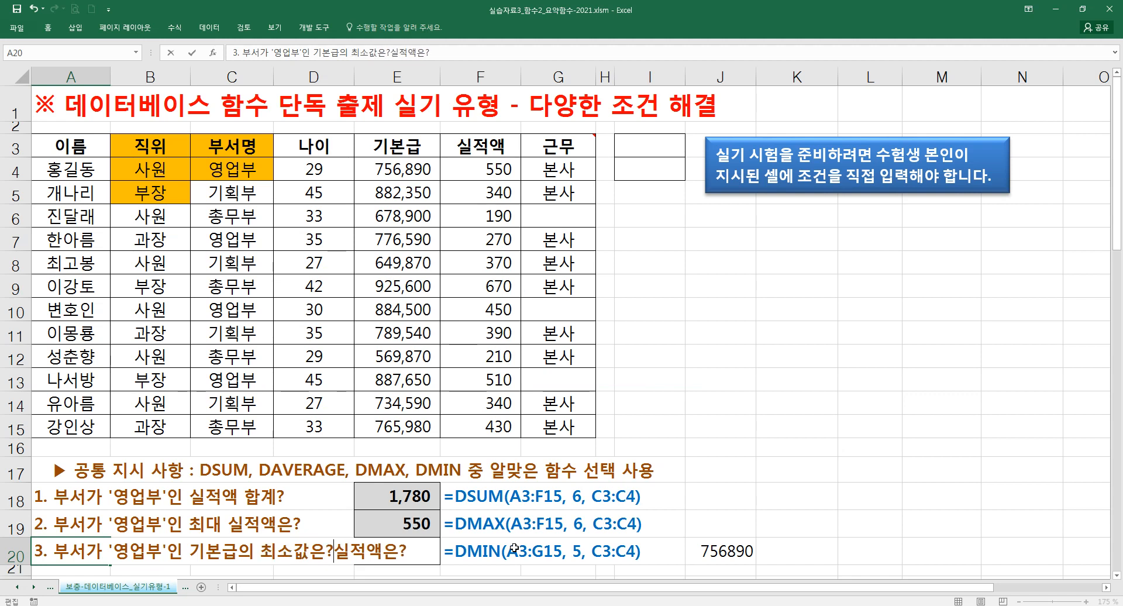
{"action": "key", "text": "BackSpace"}
{"action": "key", "text": "BackSpace"}
{"action": "key", "text": "Delete"}
{"action": "key", "text": "Delete"}
{"action": "key", "text": "Delete"}
{"action": "key", "text": "Delete"}
{"action": "key", "text": "Return"}
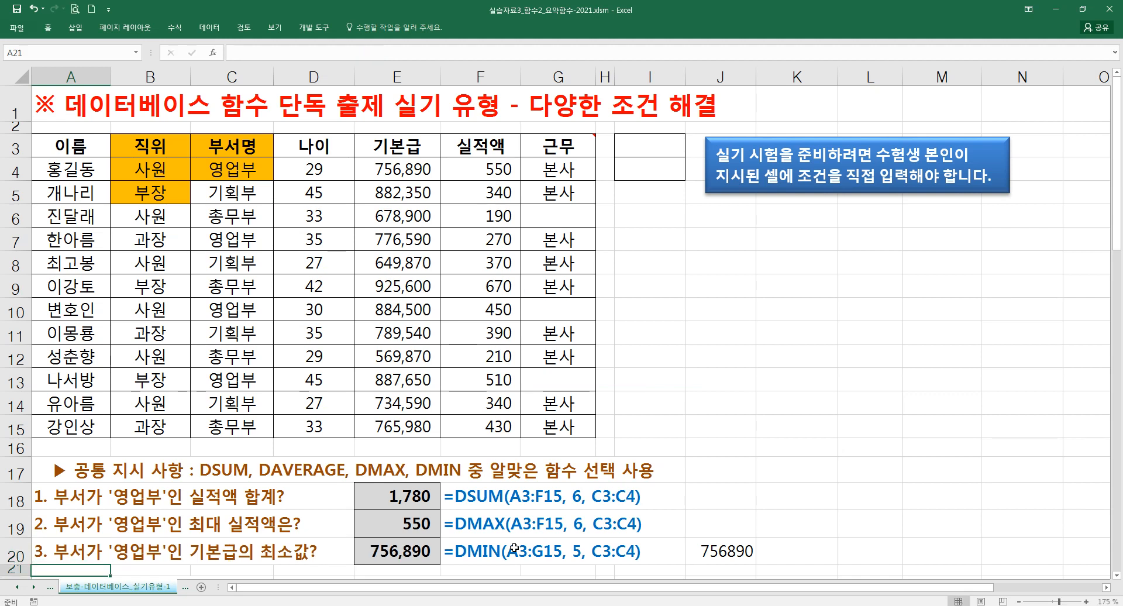
Shorten question 2 in A19 to "2. 부서가 '영업부'인 최대 실적액?"
{"action": "double_click", "coordinate": [54, 523]}
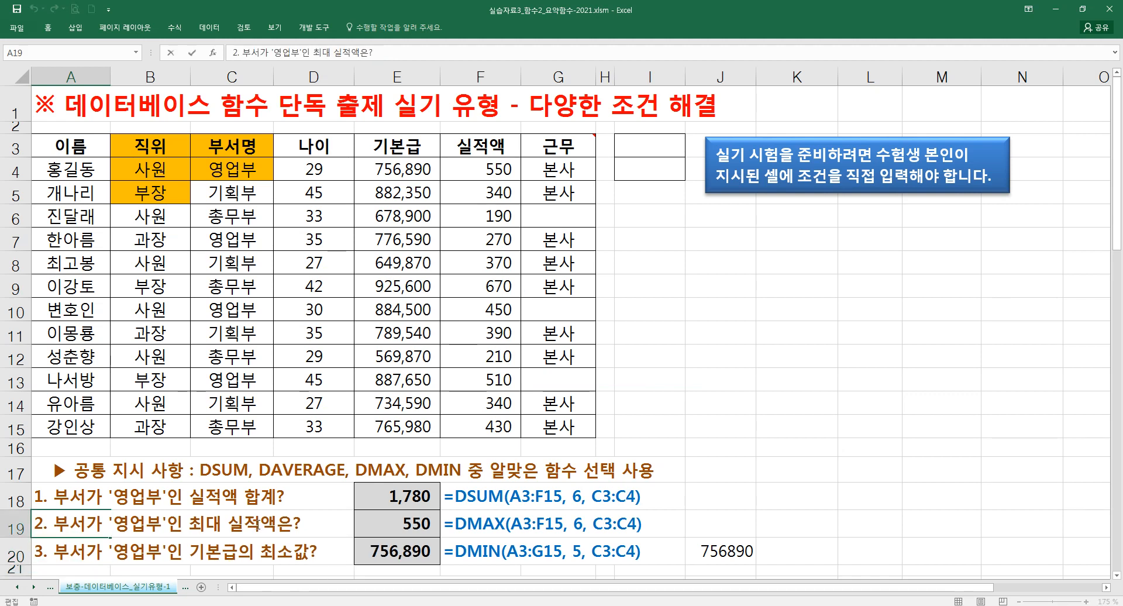
{"action": "left_click", "coordinate": [277, 522]}
{"action": "key", "text": "Delete"}
{"action": "double_click", "coordinate": [54, 496]}
{"action": "left_click", "coordinate": [301, 523]}
{"action": "left_click", "coordinate": [338, 539]}
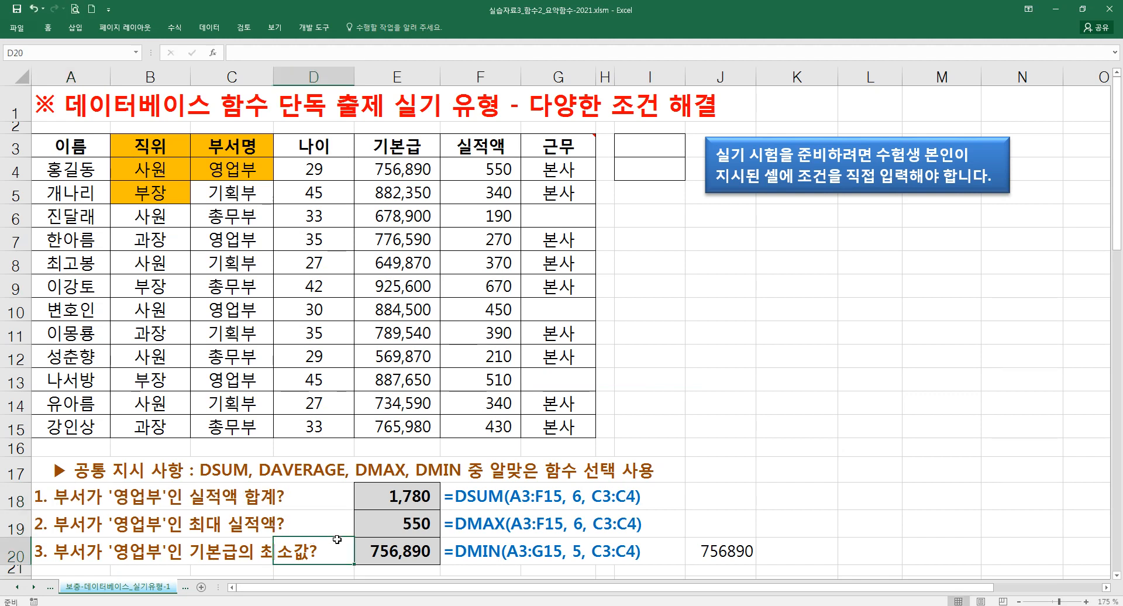
Clear the trial DMIN result from J20
{"action": "left_click", "coordinate": [725, 553]}
{"action": "key", "text": "Delete"}
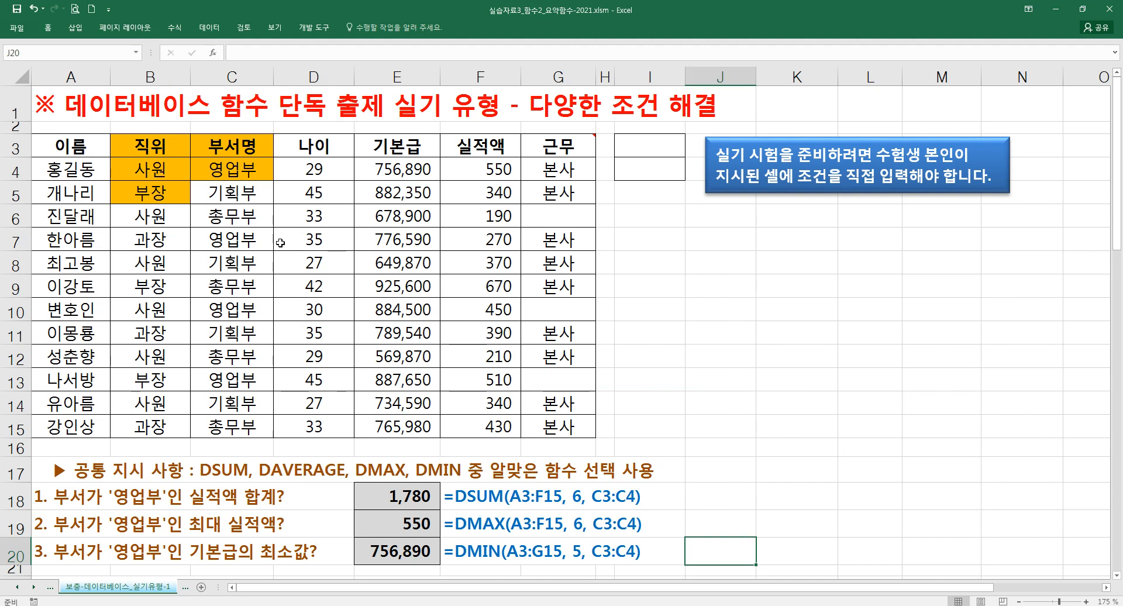
{"action": "left_click_drag", "start_coordinate": [234, 142], "coordinate": [234, 167]}
{"action": "left_click", "coordinate": [253, 243]}
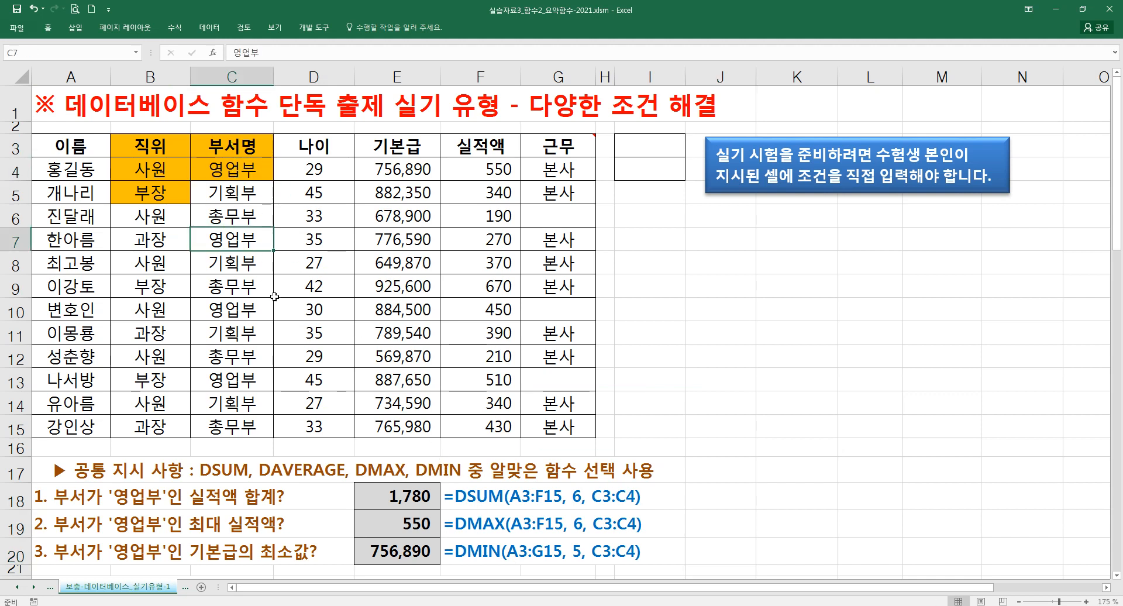
Examine question 4-1's instructions for the DCOUNT and DCOUNTA functions and for entering the condition in I3:I4
{"action": "scroll", "coordinate": [274, 297], "scroll_direction": "down", "scroll_amount": 3}
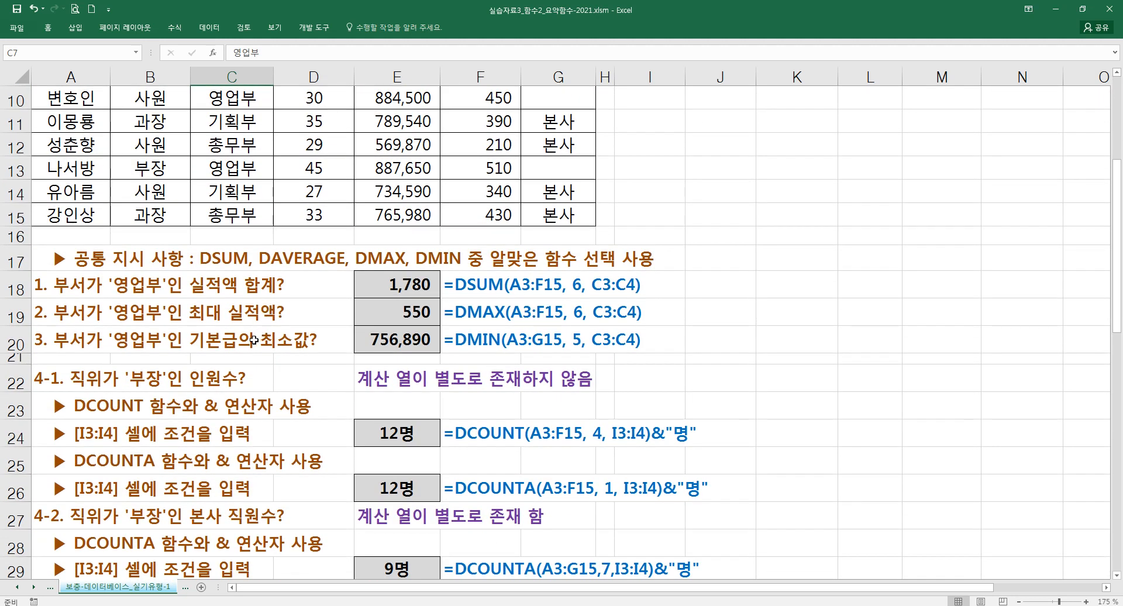
{"action": "scroll", "coordinate": [254, 339], "scroll_direction": "down", "scroll_amount": 1}
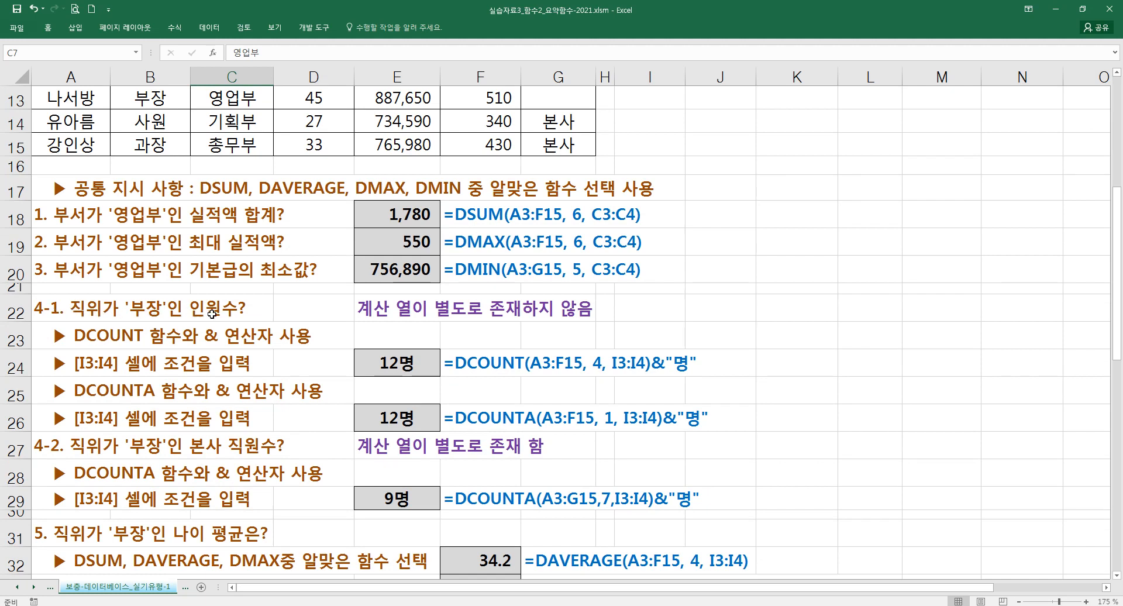
{"action": "left_click", "coordinate": [60, 338]}
{"action": "left_click_drag", "start_coordinate": [74, 339], "coordinate": [169, 339]}
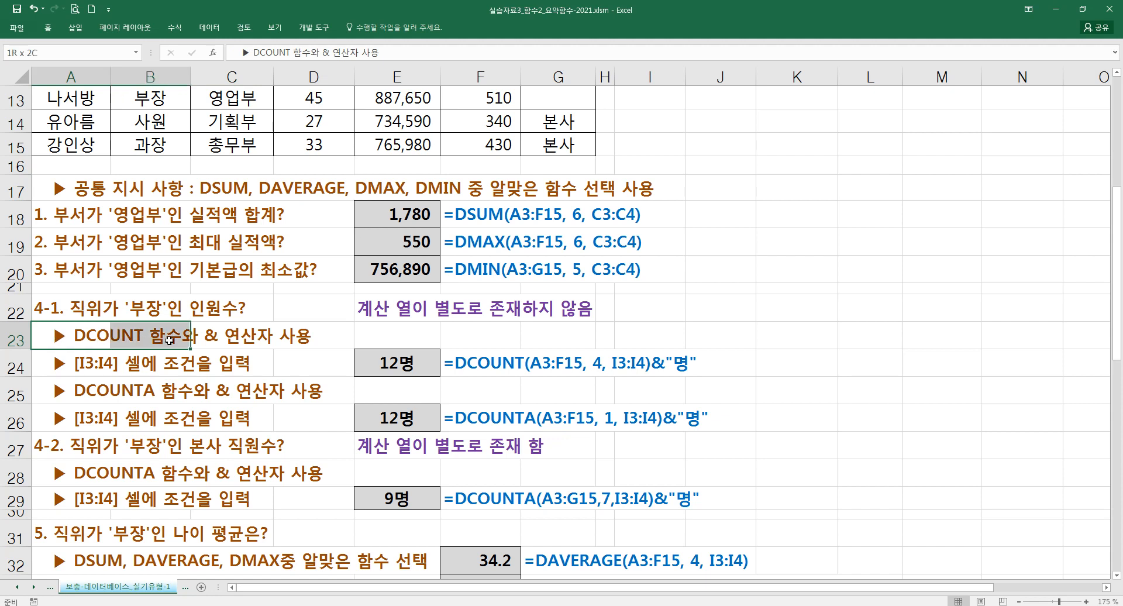
{"action": "left_click", "coordinate": [66, 364]}
{"action": "left_click_drag", "start_coordinate": [66, 364], "coordinate": [172, 368]}
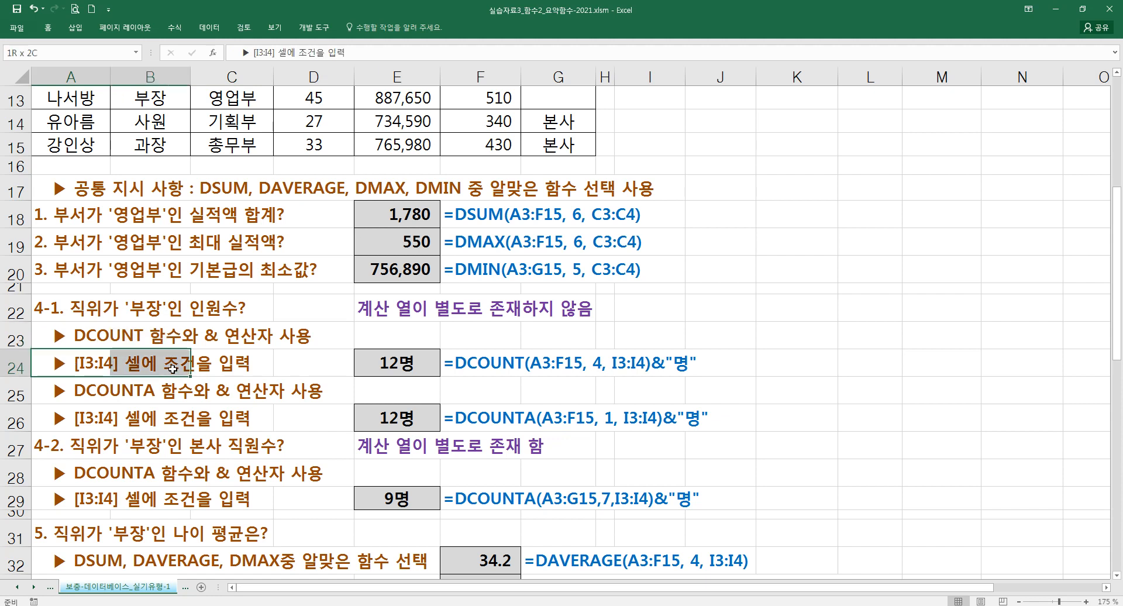
{"action": "left_click_drag", "start_coordinate": [57, 391], "coordinate": [164, 397]}
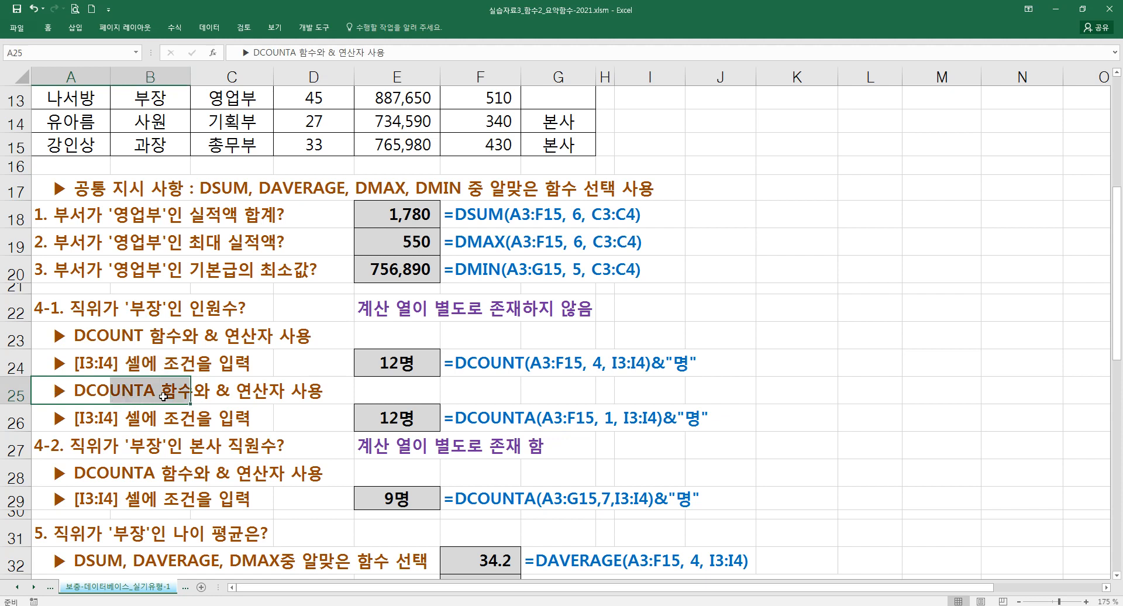
{"action": "left_click", "coordinate": [85, 418]}
{"action": "left_click_drag", "start_coordinate": [73, 393], "coordinate": [208, 418]}
Insert a blank row above the DCOUNTA instruction of question 4-1 and reduce its height to a narrow spacer
{"action": "right_click", "coordinate": [16, 393]}
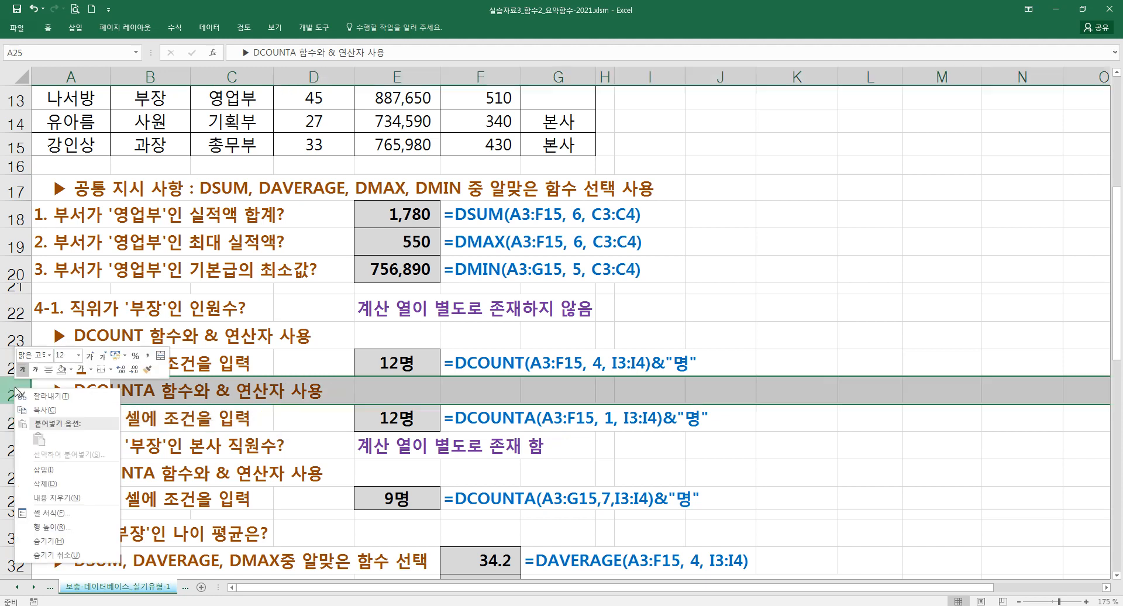
{"action": "left_click", "coordinate": [68, 470]}
{"action": "left_click", "coordinate": [119, 438]}
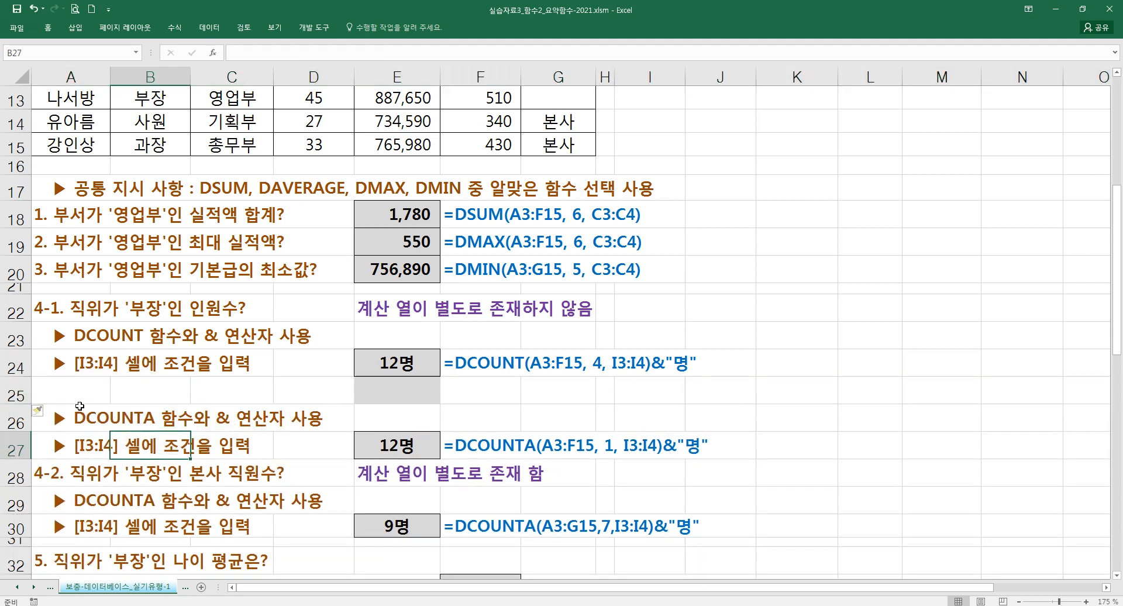
{"action": "left_click_drag", "start_coordinate": [22, 403], "coordinate": [22, 387]}
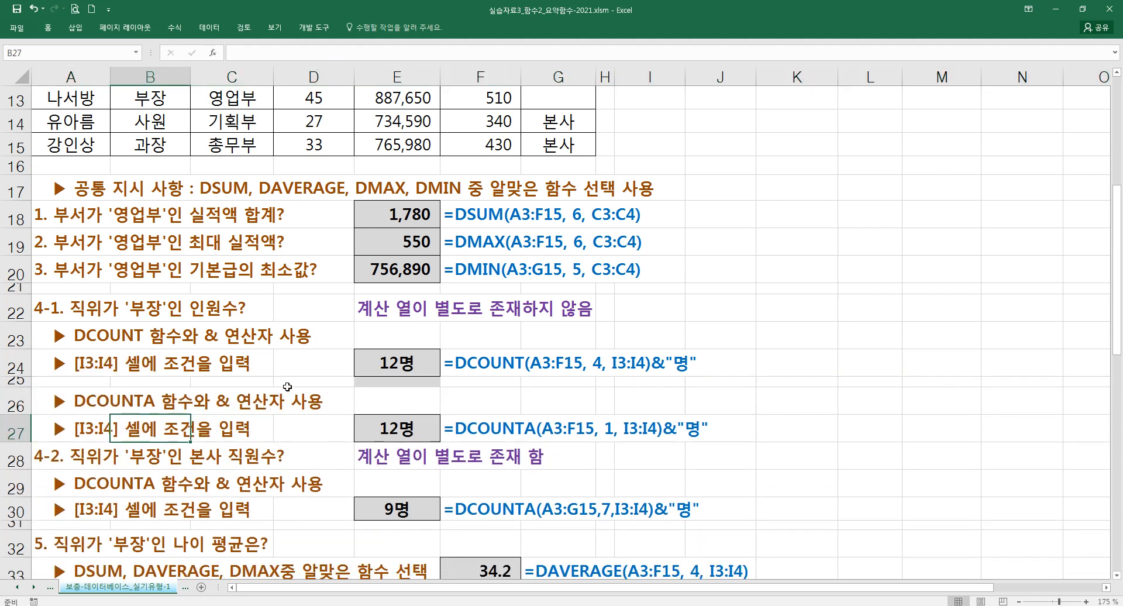
Remove the grey fill from E25 and make the spacer row 25 even narrower
{"action": "left_click", "coordinate": [330, 383]}
{"action": "left_click_drag", "start_coordinate": [353, 384], "coordinate": [441, 387]}
{"action": "key", "text": "ctrl+z"}
{"action": "key", "text": "ctrl+y"}
{"action": "key", "text": "ctrl+z"}
{"action": "left_click_drag", "start_coordinate": [329, 387], "coordinate": [395, 386]}
{"action": "left_click", "coordinate": [297, 382]}
{"action": "left_click", "coordinate": [381, 386]}
{"action": "left_click", "coordinate": [22, 382]}
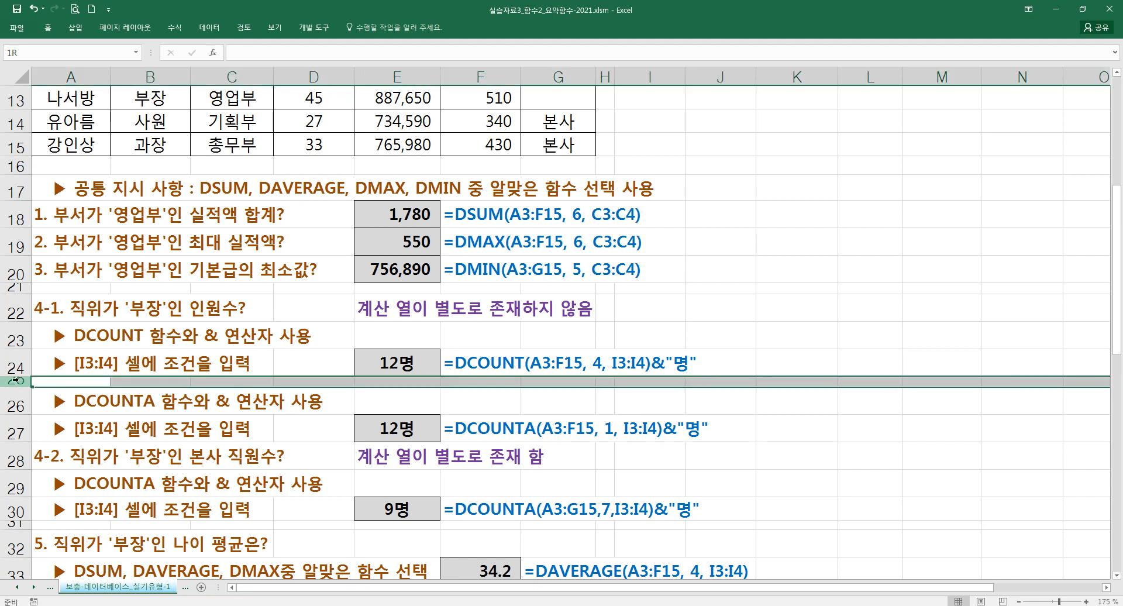
{"action": "left_click_drag", "start_coordinate": [22, 384], "coordinate": [22, 380]}
{"action": "left_click", "coordinate": [209, 399]}
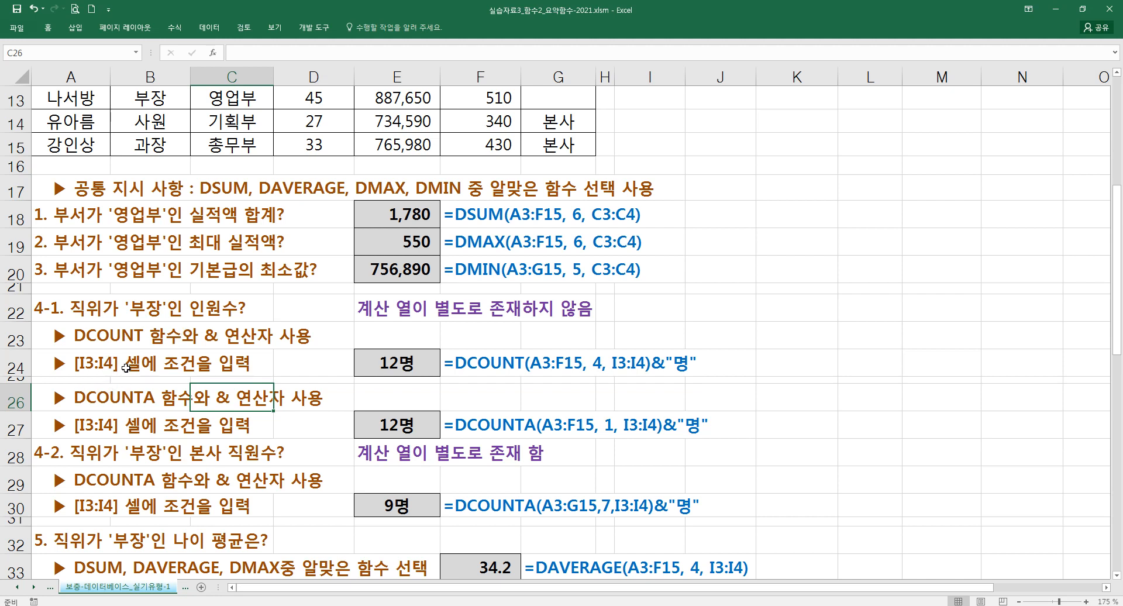
{"action": "left_click", "coordinate": [413, 341]}
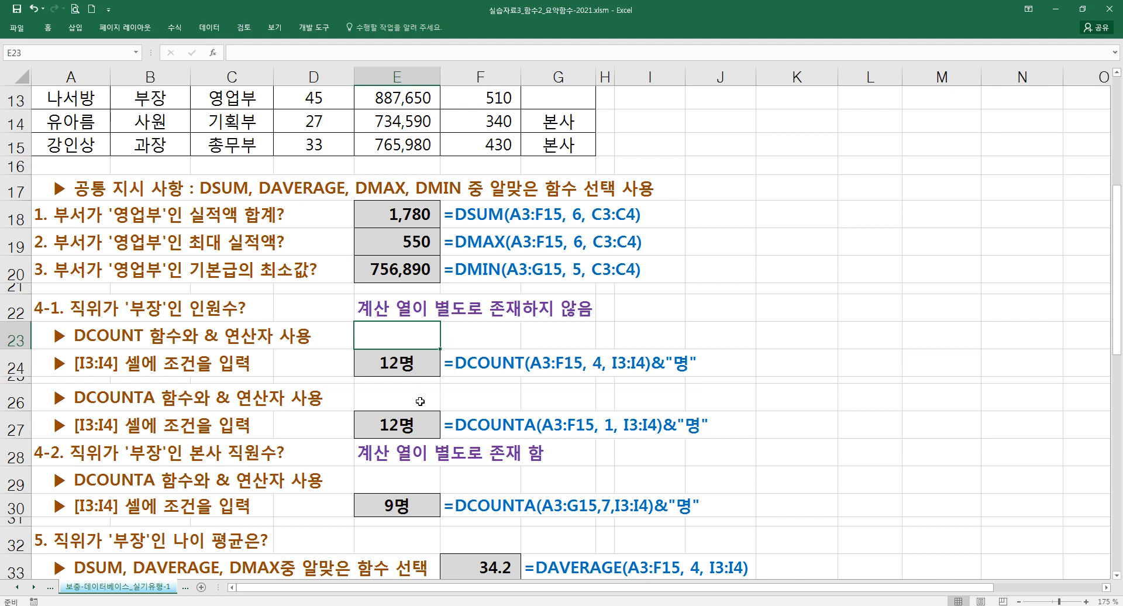
{"action": "left_click", "coordinate": [403, 450]}
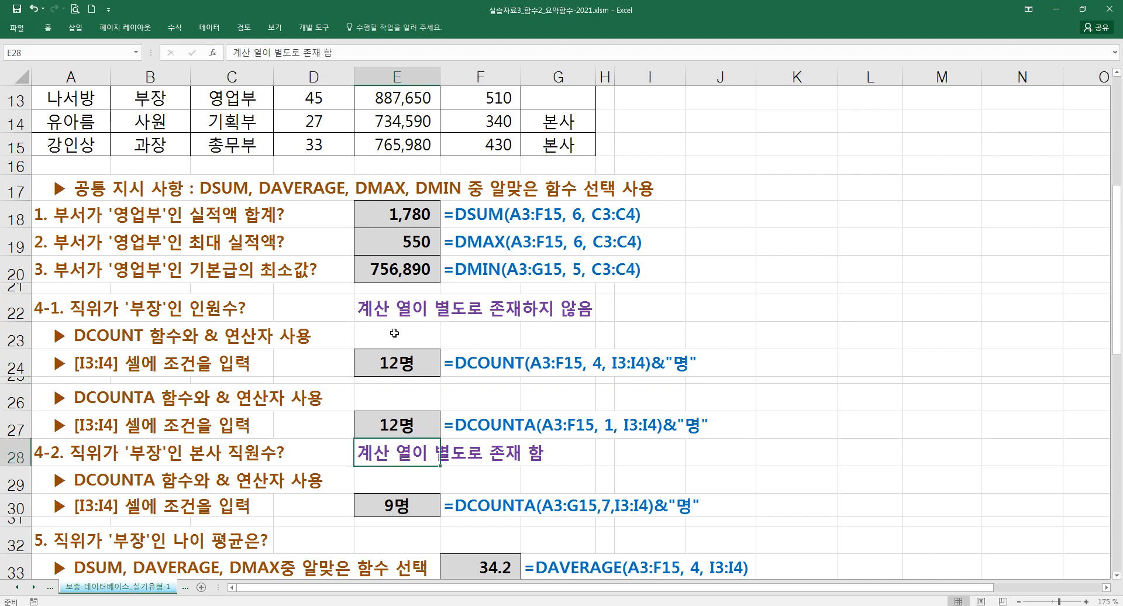
{"action": "left_click", "coordinate": [394, 333]}
{"action": "type", "text": "="}
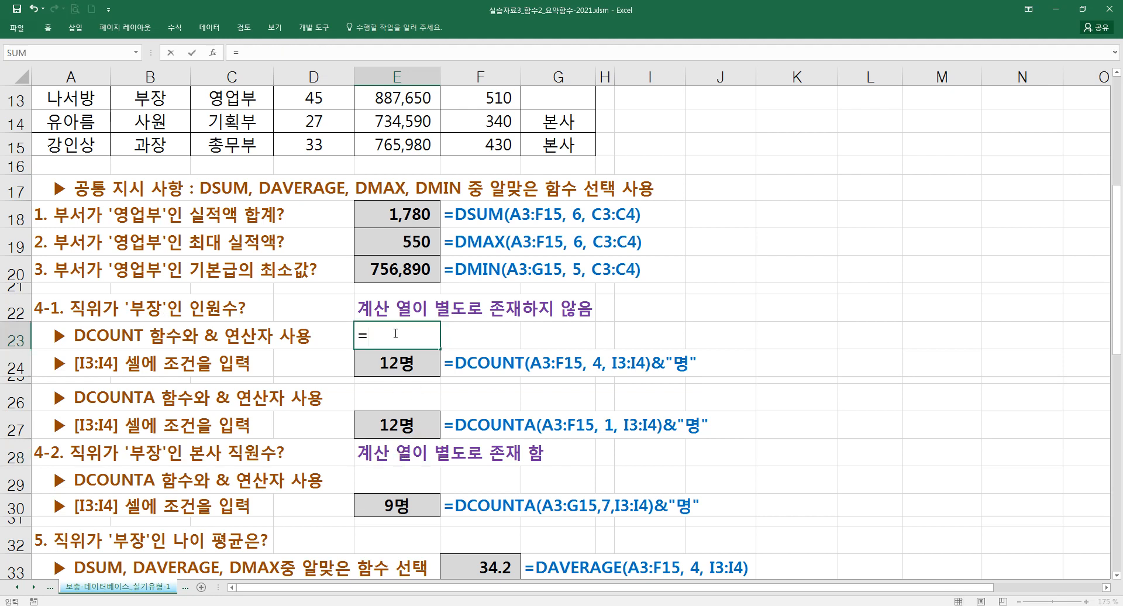
{"action": "type", "text": "ㅇ"}
{"action": "type", "text": "dcount"}
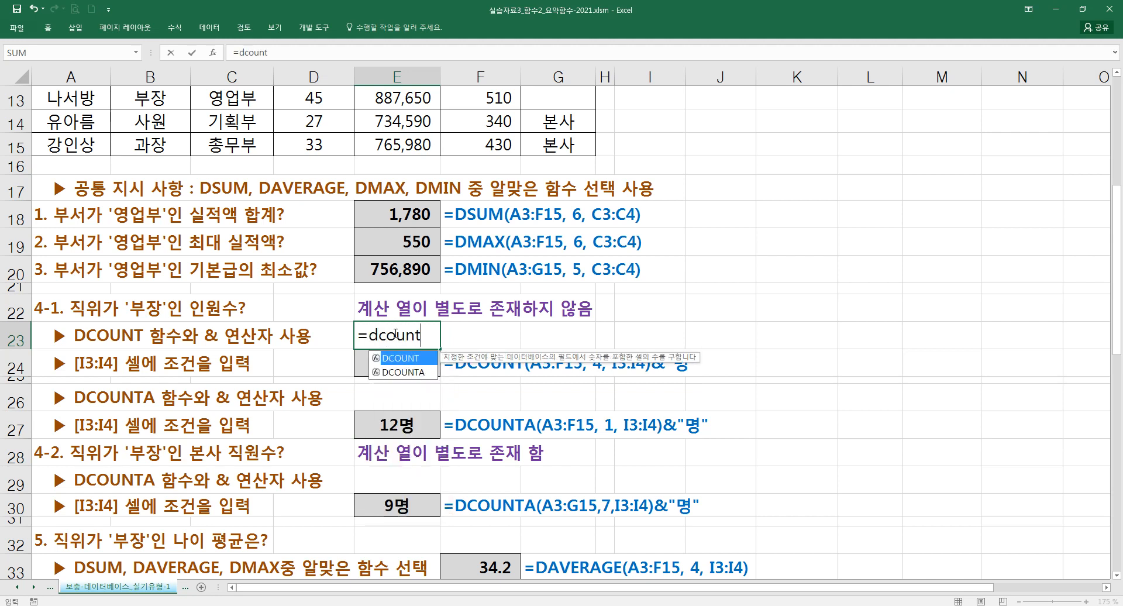
{"action": "key", "text": "Tab"}
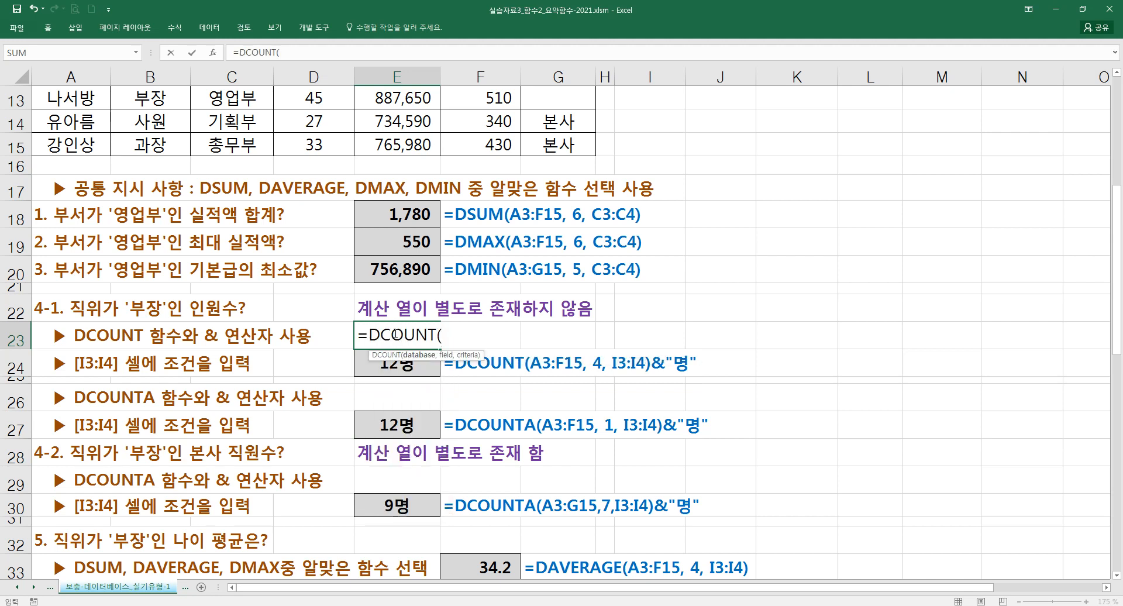
{"action": "key", "text": "ctrl+a"}
{"action": "scroll", "coordinate": [339, 236], "scroll_direction": "up", "scroll_amount": 4}
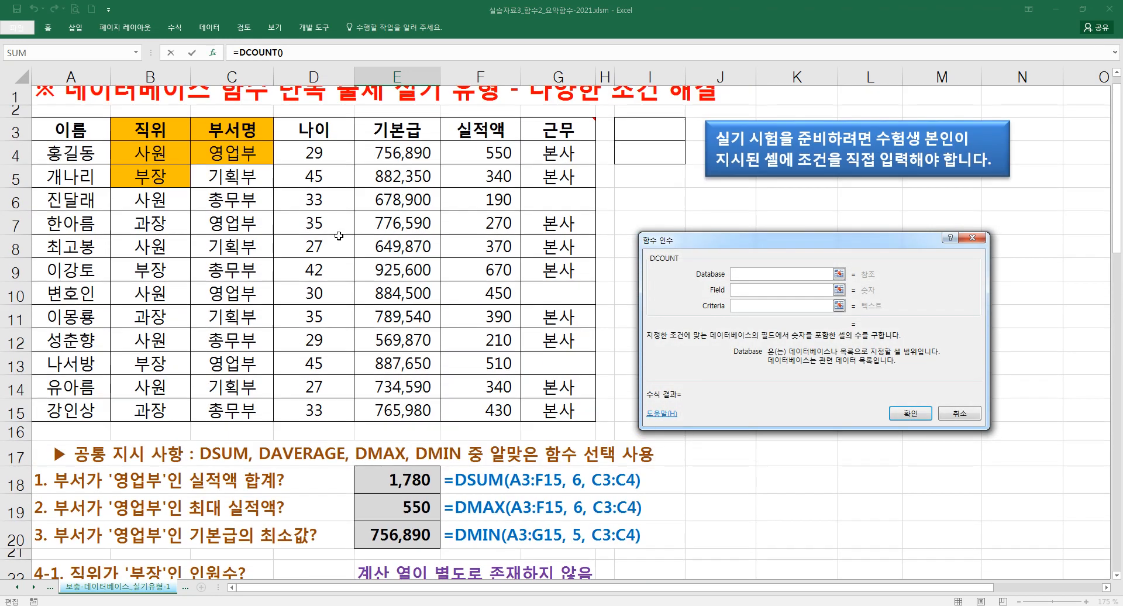
{"action": "scroll", "coordinate": [339, 236], "scroll_direction": "up", "scroll_amount": 1}
{"action": "left_click_drag", "start_coordinate": [59, 146], "coordinate": [528, 422]}
{"action": "scroll", "coordinate": [585, 380], "scroll_direction": "down", "scroll_amount": 4}
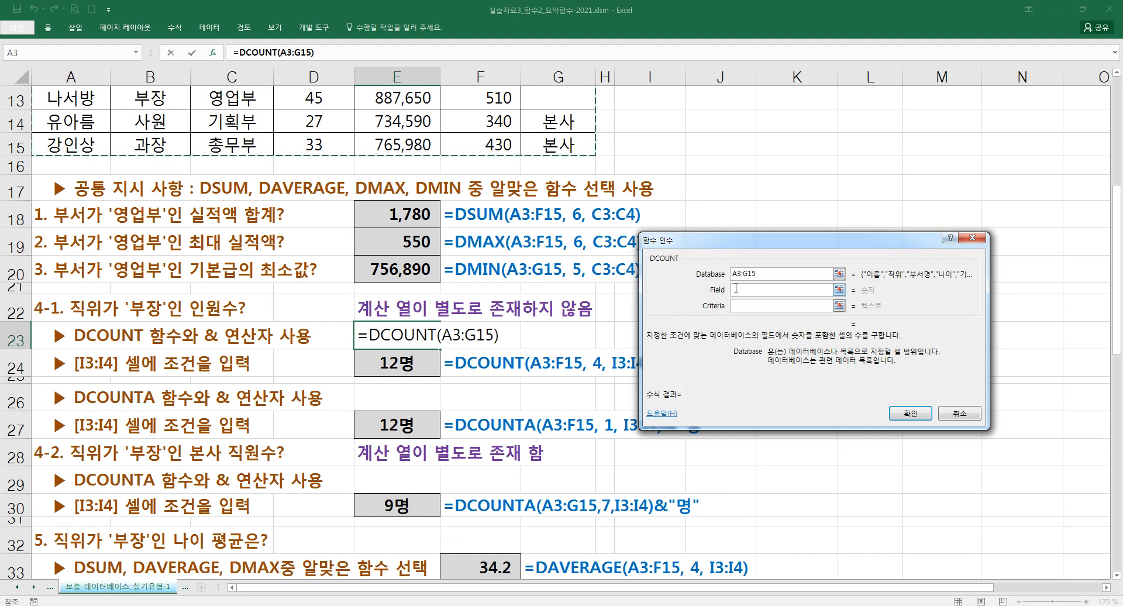
{"action": "left_click", "coordinate": [736, 288]}
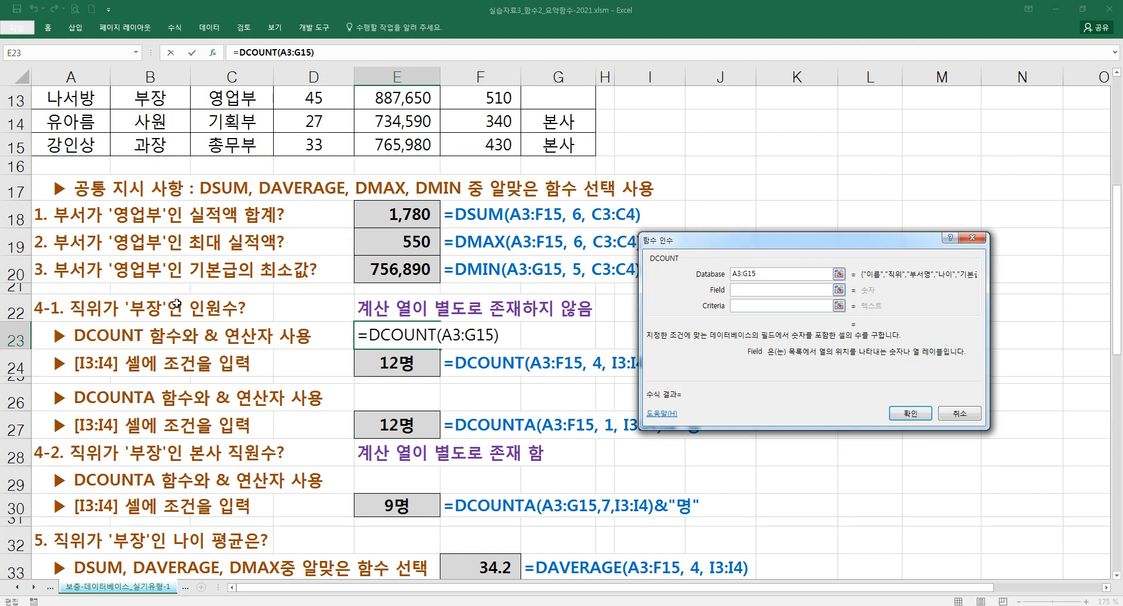
{"action": "scroll", "coordinate": [157, 313], "scroll_direction": "up", "scroll_amount": 3}
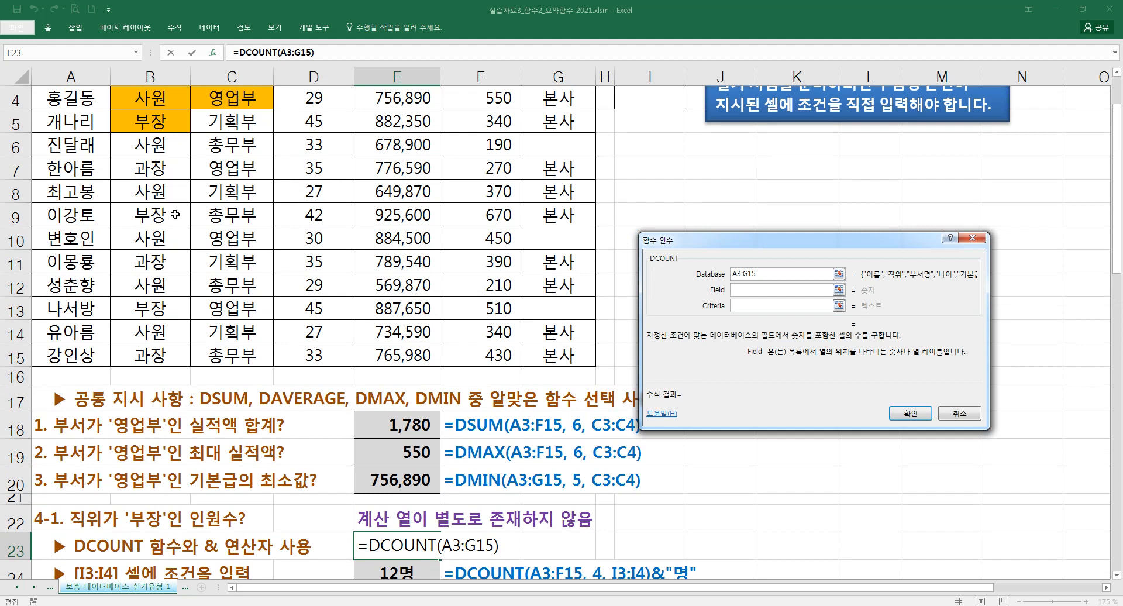
{"action": "type", "text": "2"}
{"action": "scroll", "coordinate": [590, 303], "scroll_direction": "up", "scroll_amount": 1}
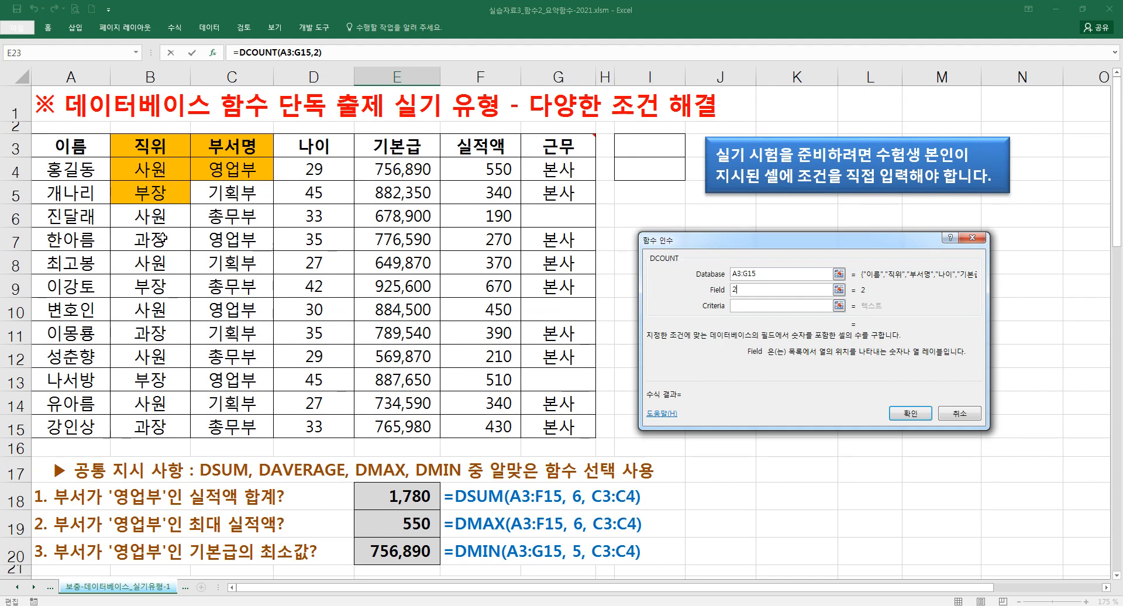
{"action": "left_click", "coordinate": [740, 306]}
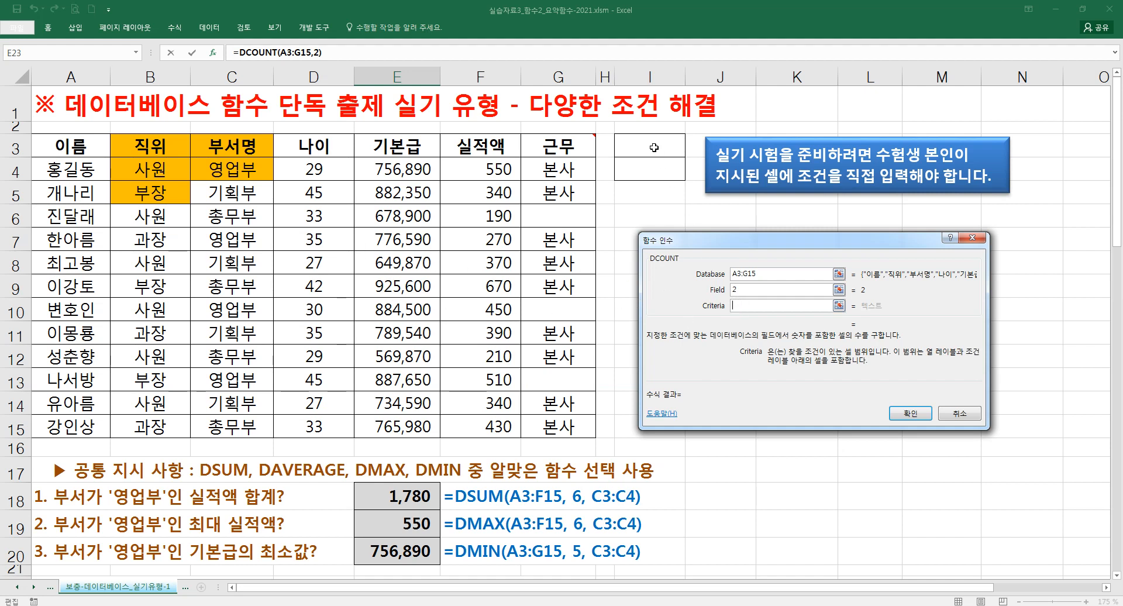
{"action": "key", "text": "Escape"}
Copy the 직위 header from B3 into I3 as the criteria heading
{"action": "scroll", "coordinate": [633, 162], "scroll_direction": "up", "scroll_amount": 1}
{"action": "left_click", "coordinate": [167, 156]}
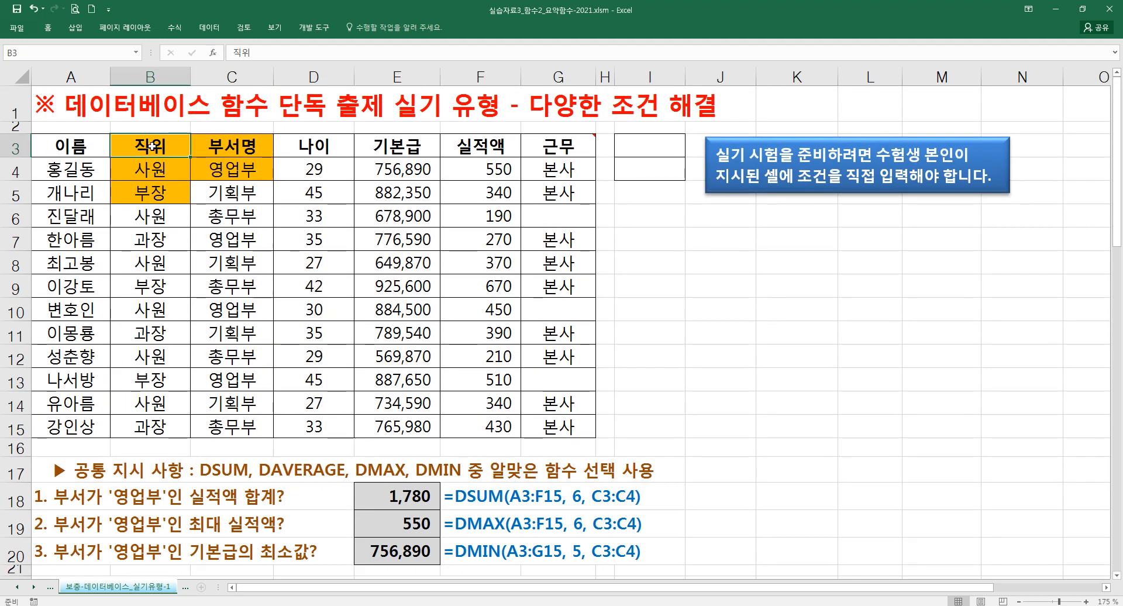
{"action": "left_click", "coordinate": [152, 191], "text": "ctrl"}
{"action": "left_click", "coordinate": [157, 148]}
{"action": "key", "text": "ctrl+c"}
{"action": "left_click", "coordinate": [647, 145]}
{"action": "key", "text": "Return"}
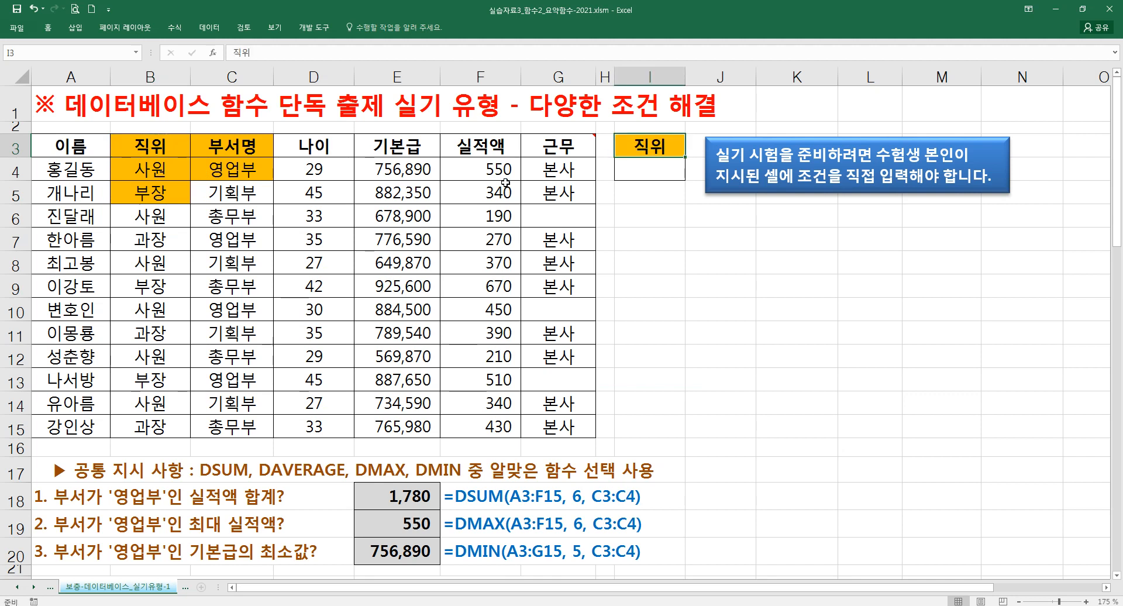
Copy the value 부장 from B5 into I4 as the condition below the criteria heading
{"action": "left_click", "coordinate": [155, 191]}
{"action": "key", "text": "ctrl+c"}
{"action": "left_click", "coordinate": [658, 174]}
{"action": "key", "text": "Return"}
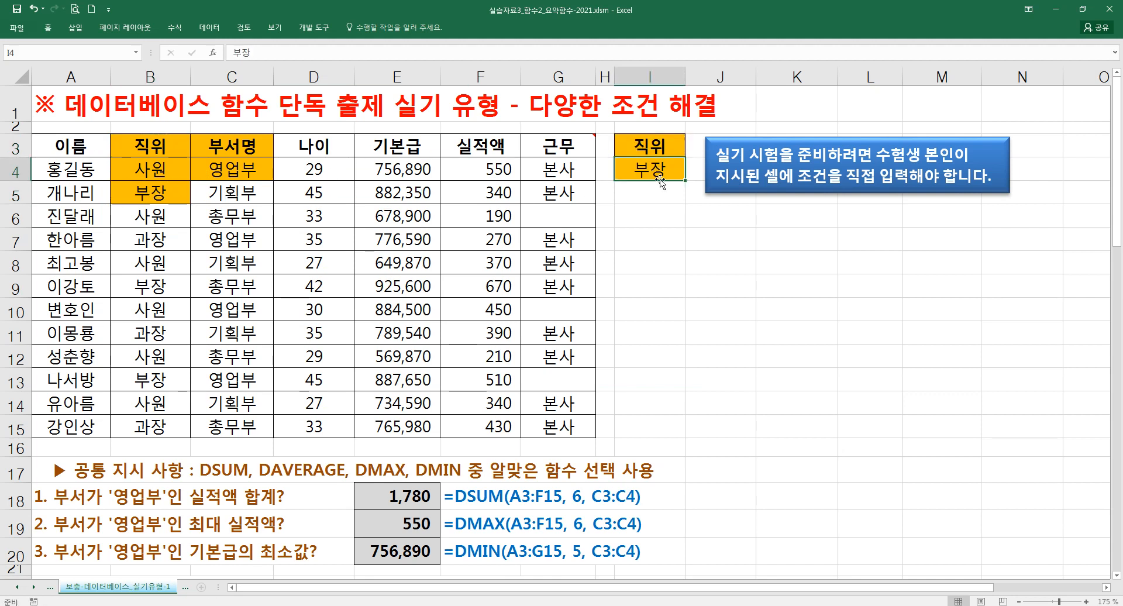
Start a DCOUNT formula in E23 through its function arguments, using A3:G15 as the database range
{"action": "left_click", "coordinate": [647, 220]}
{"action": "left_click_drag", "start_coordinate": [648, 146], "coordinate": [644, 171]}
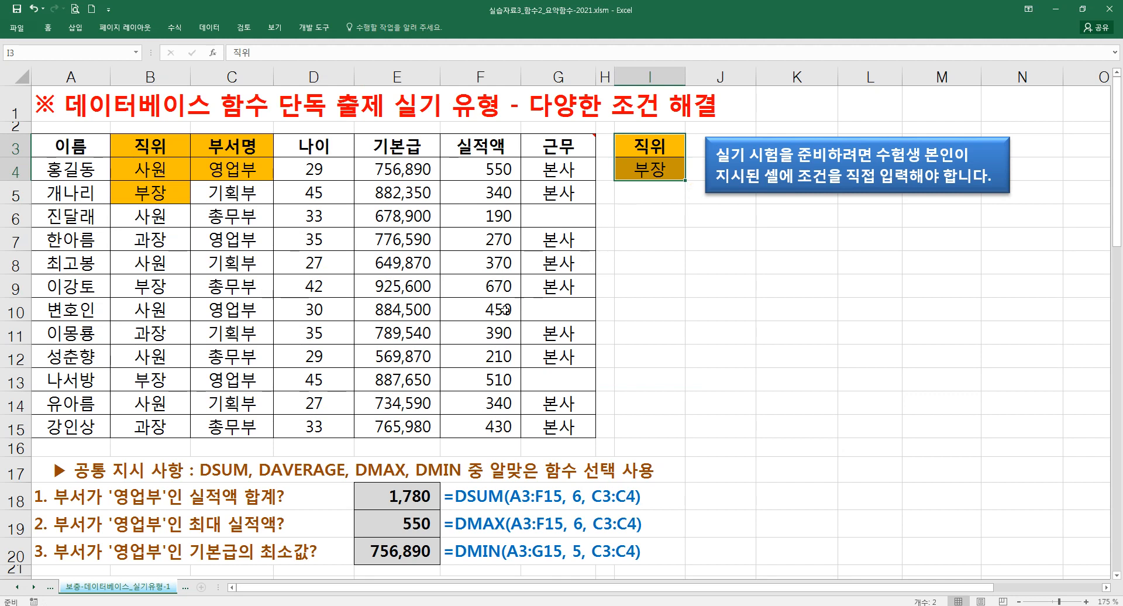
{"action": "scroll", "coordinate": [561, 282], "scroll_direction": "down", "scroll_amount": 2}
{"action": "left_click", "coordinate": [386, 482]}
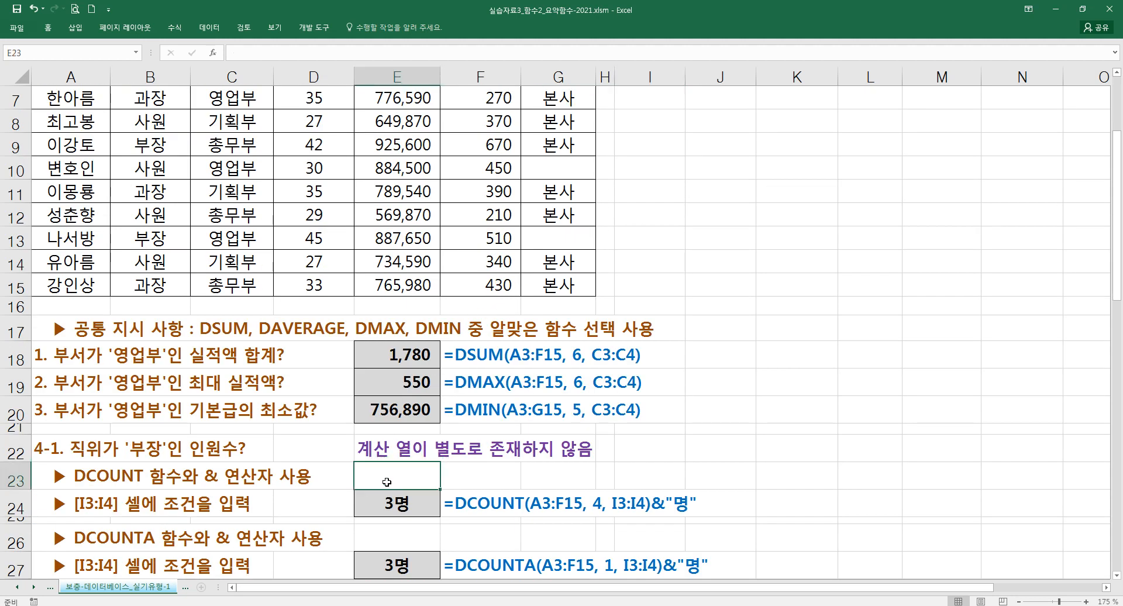
{"action": "type", "text": "=dcou"}
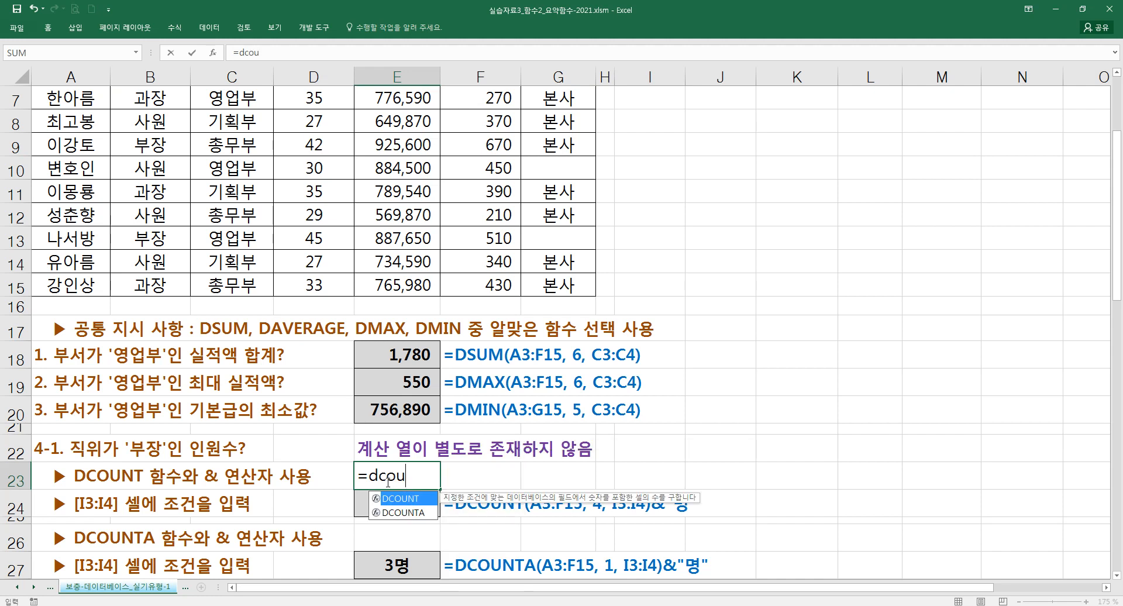
{"action": "type", "text": "n"}
{"action": "key", "text": "Tab"}
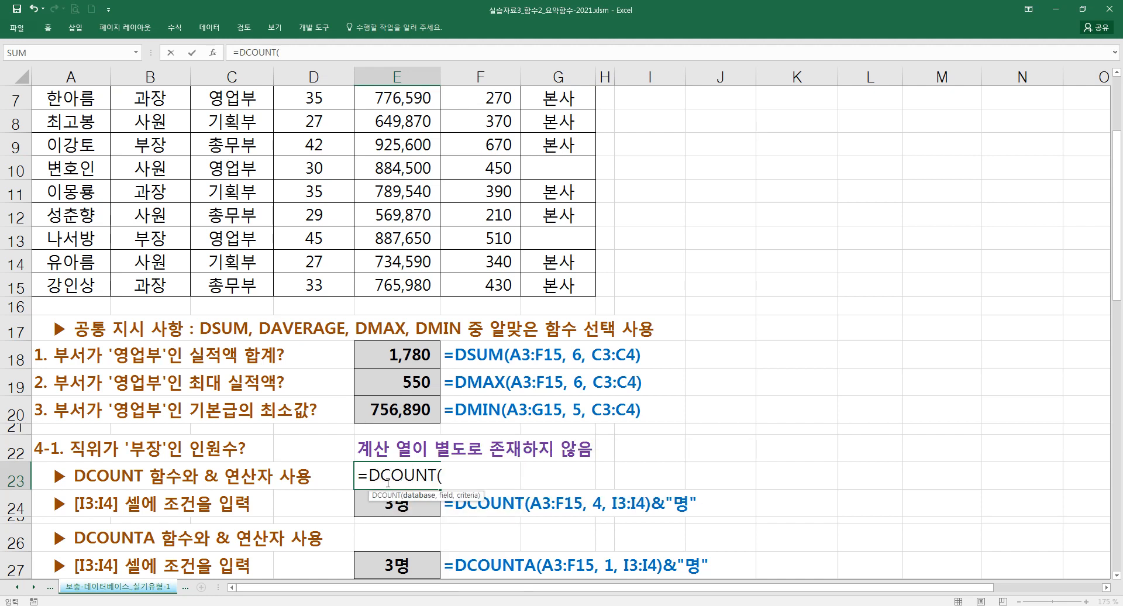
{"action": "key", "text": "ctrl+a"}
{"action": "scroll", "coordinate": [396, 300], "scroll_direction": "up", "scroll_amount": 2}
{"action": "left_click_drag", "start_coordinate": [58, 146], "coordinate": [558, 427]}
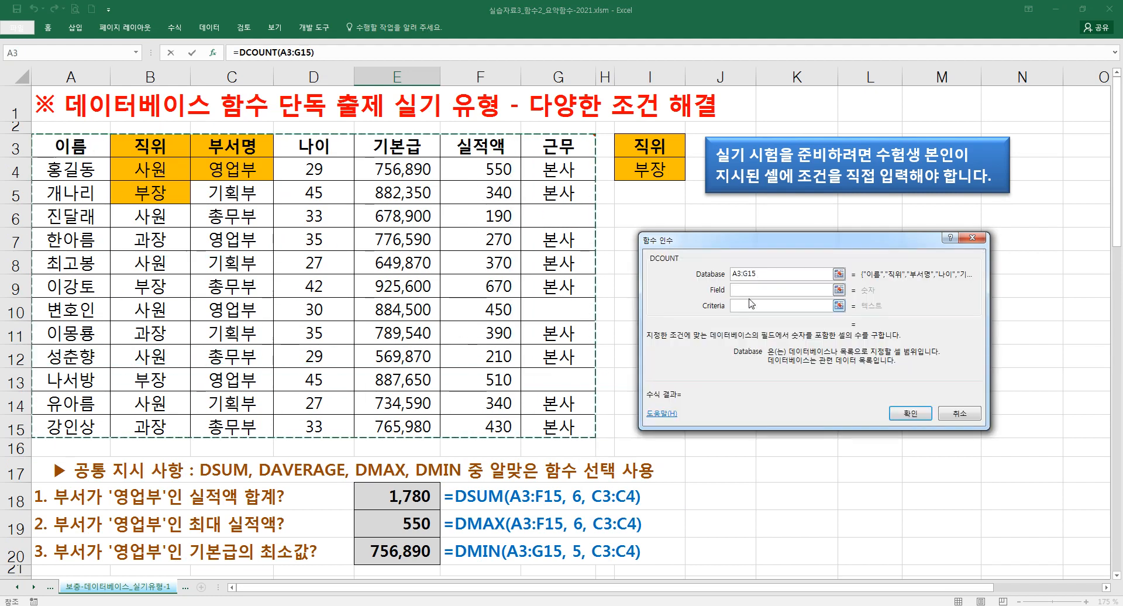
Set the DCOUNT field to 2 and its criteria range to I3:I4
{"action": "left_click", "coordinate": [750, 290]}
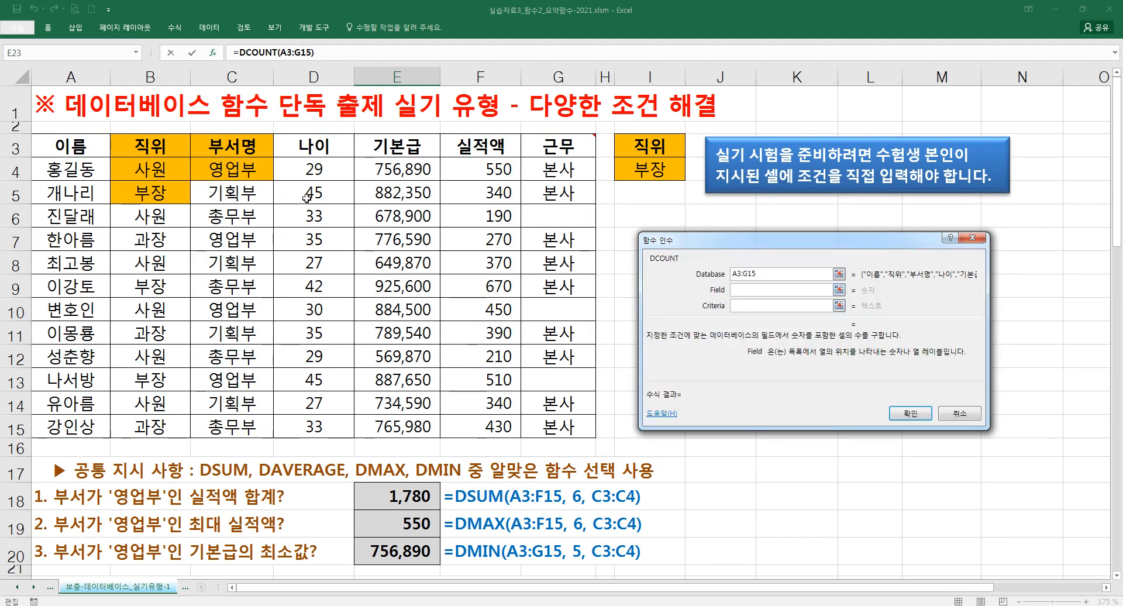
{"action": "scroll", "coordinate": [299, 297], "scroll_direction": "down", "scroll_amount": 1}
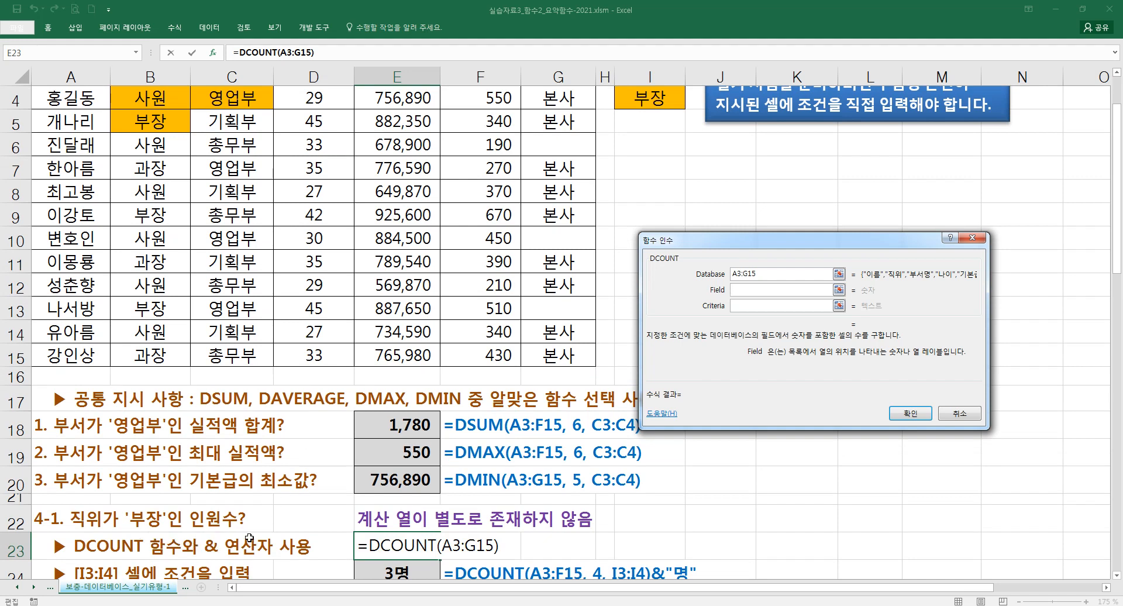
{"action": "scroll", "coordinate": [386, 426], "scroll_direction": "up", "scroll_amount": 1}
{"action": "type", "text": "2"}
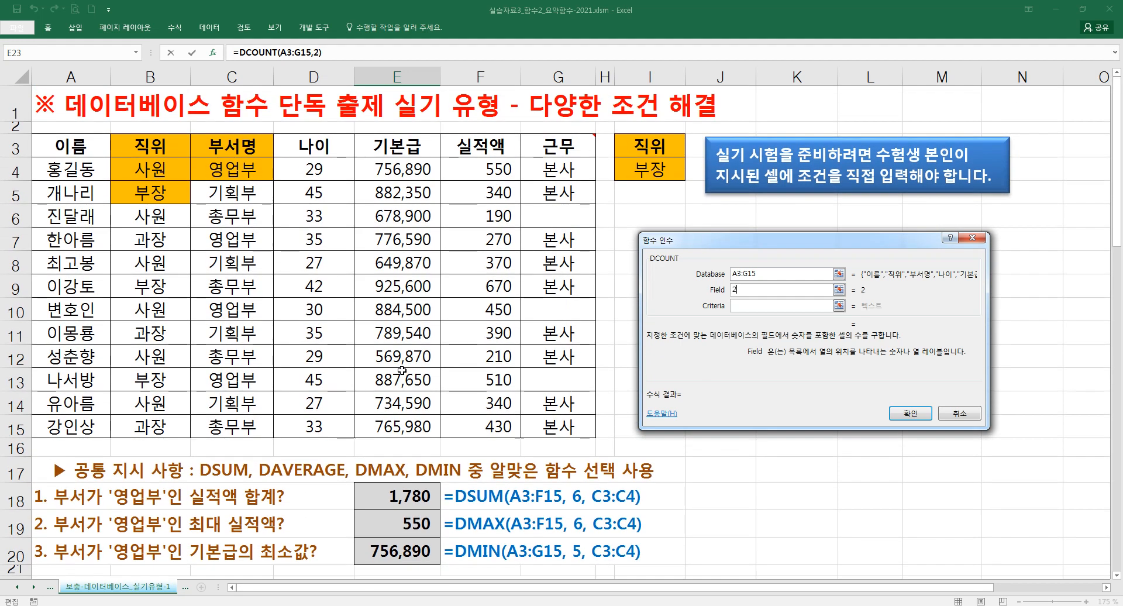
{"action": "left_click", "coordinate": [743, 307]}
{"action": "left_click_drag", "start_coordinate": [649, 146], "coordinate": [649, 169]}
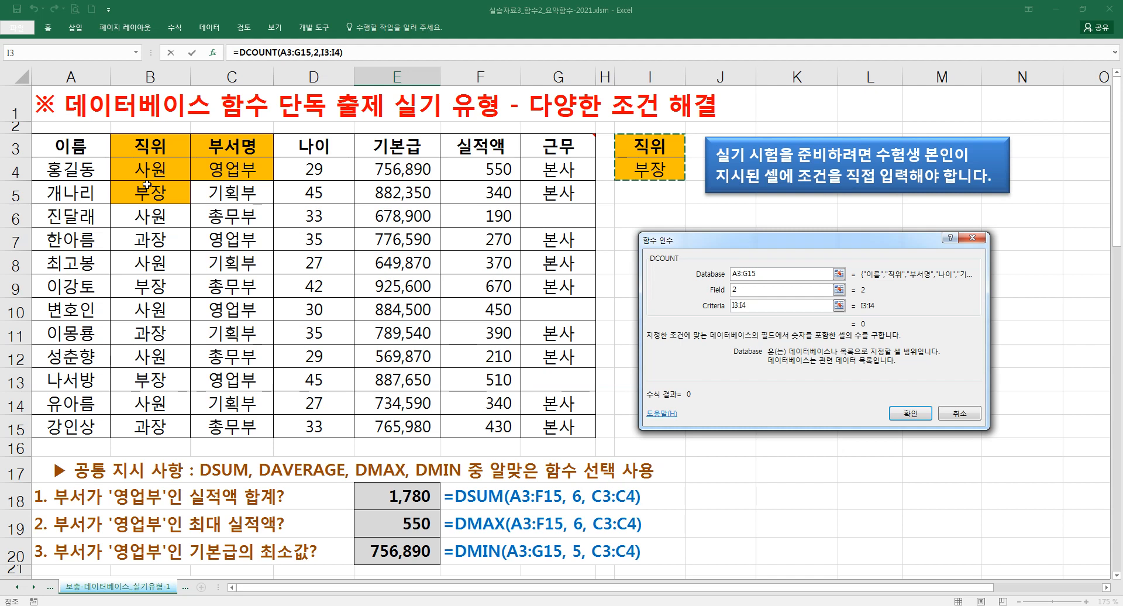
Try field numbers 1 and 3 in the DCOUNT arguments
{"action": "left_click", "coordinate": [741, 290]}
{"action": "key", "text": "BackSpace"}
{"action": "type", "text": "1"}
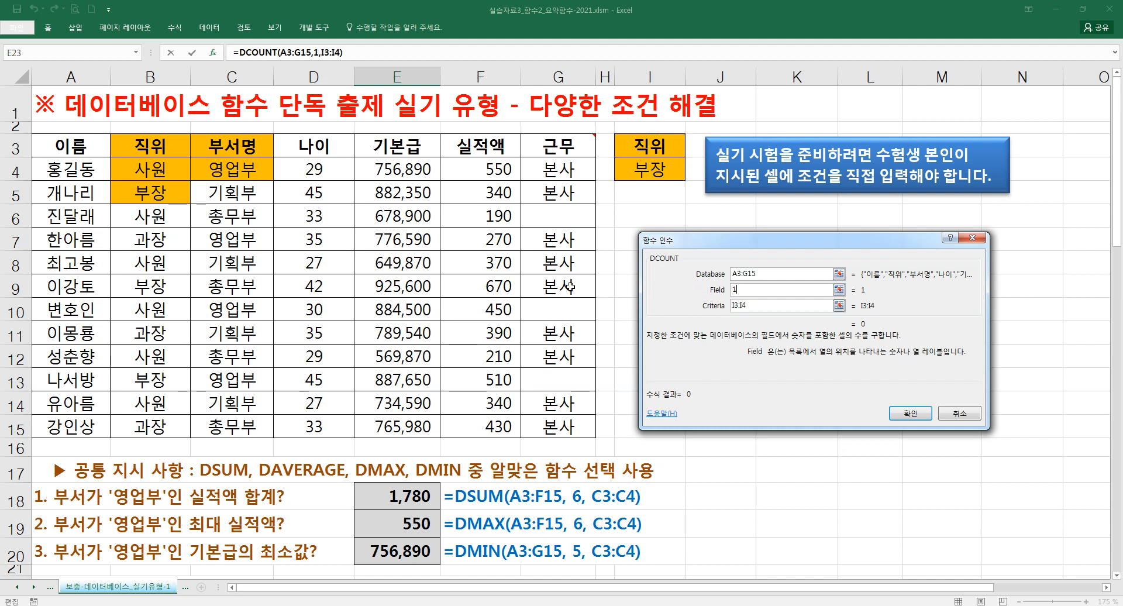
{"action": "key", "text": "BackSpace"}
{"action": "type", "text": "3"}
{"action": "key", "text": "BackSpace"}
Mark the numeric columns 나이, 기본급 and 실적액 on screen and try DCOUNT field numbers 4, 5 and 6
{"action": "left_click_drag", "start_coordinate": [329, 217], "coordinate": [339, 239]}
{"action": "left_click_drag", "start_coordinate": [396, 216], "coordinate": [406, 234]}
{"action": "left_click_drag", "start_coordinate": [484, 212], "coordinate": [476, 245]}
{"action": "key", "text": "Escape"}
{"action": "type", "text": "4"}
{"action": "key", "text": "BackSpace"}
{"action": "type", "text": "5"}
{"action": "key", "text": "BackSpace"}
{"action": "type", "text": "6"}
Set the DCOUNT field to 4 and enter the formula into E23
{"action": "left_click_drag", "start_coordinate": [751, 289], "coordinate": [682, 288]}
{"action": "type", "text": "4"}
{"action": "left_click", "coordinate": [910, 413]}
{"action": "scroll", "coordinate": [510, 379], "scroll_direction": "down", "scroll_amount": 1}
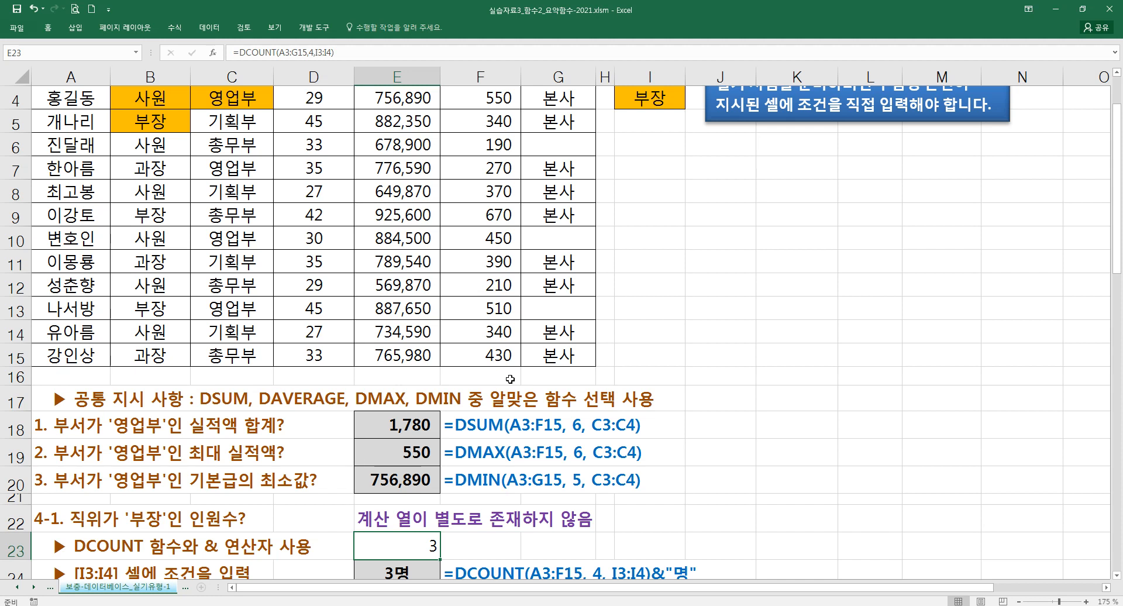
{"action": "scroll", "coordinate": [510, 379], "scroll_direction": "down", "scroll_amount": 1}
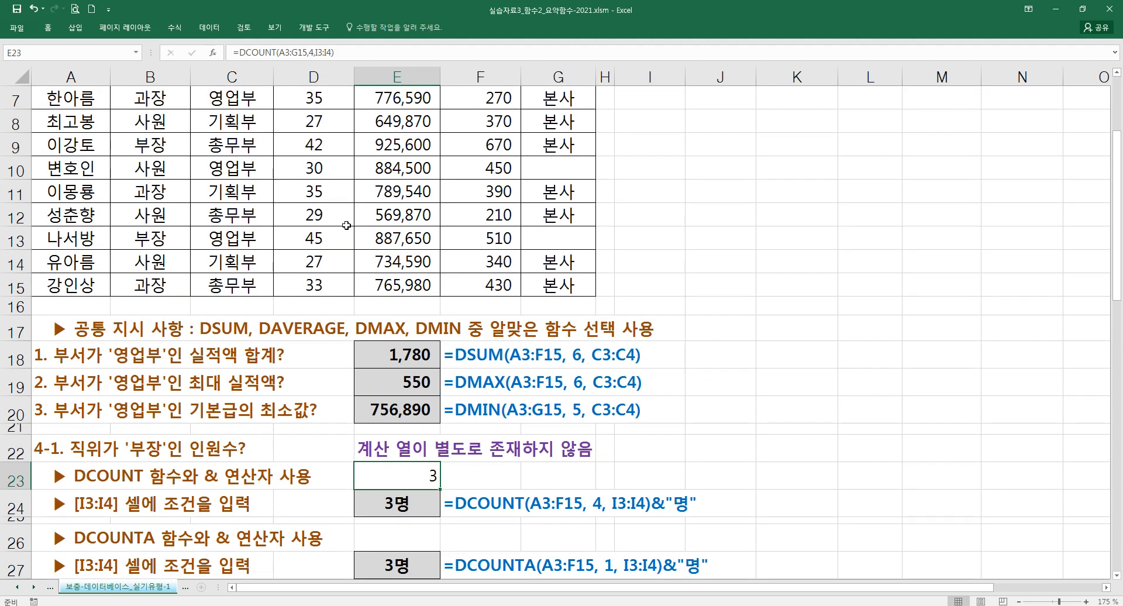
Append &"명" to the DCOUNT formula in E23
{"action": "left_click", "coordinate": [213, 52]}
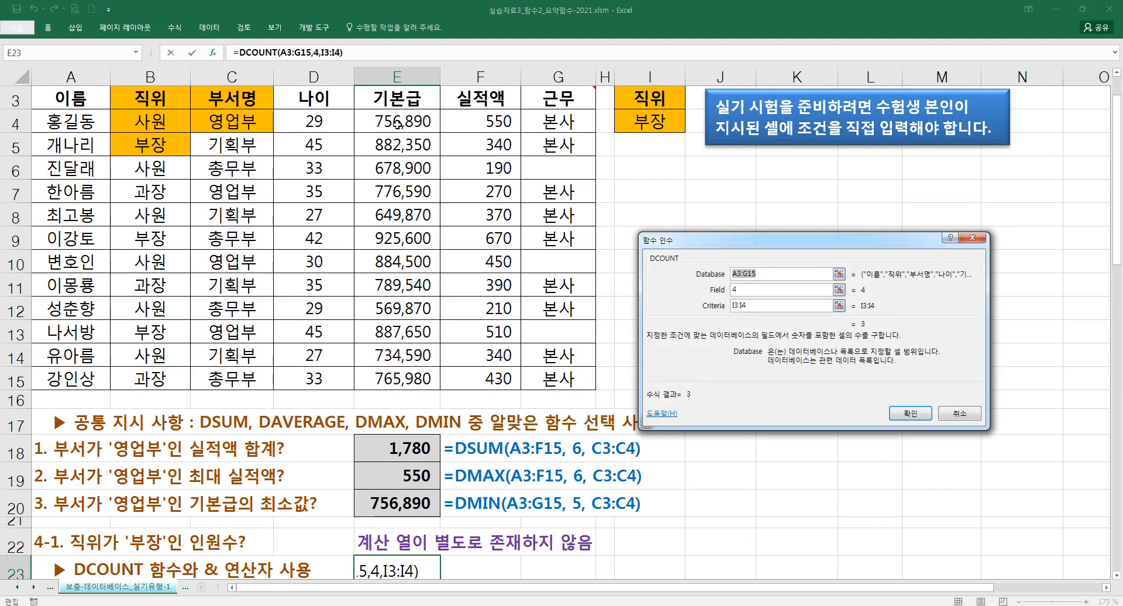
{"action": "left_click", "coordinate": [360, 52]}
{"action": "type", "text": "&\"명\""}
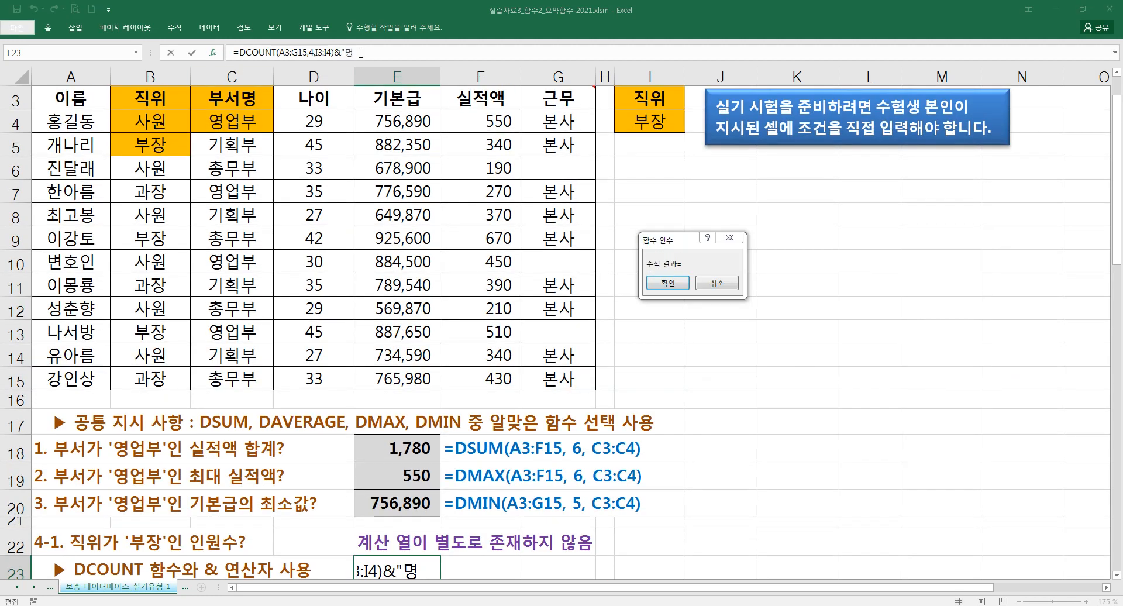
{"action": "key", "text": "Return"}
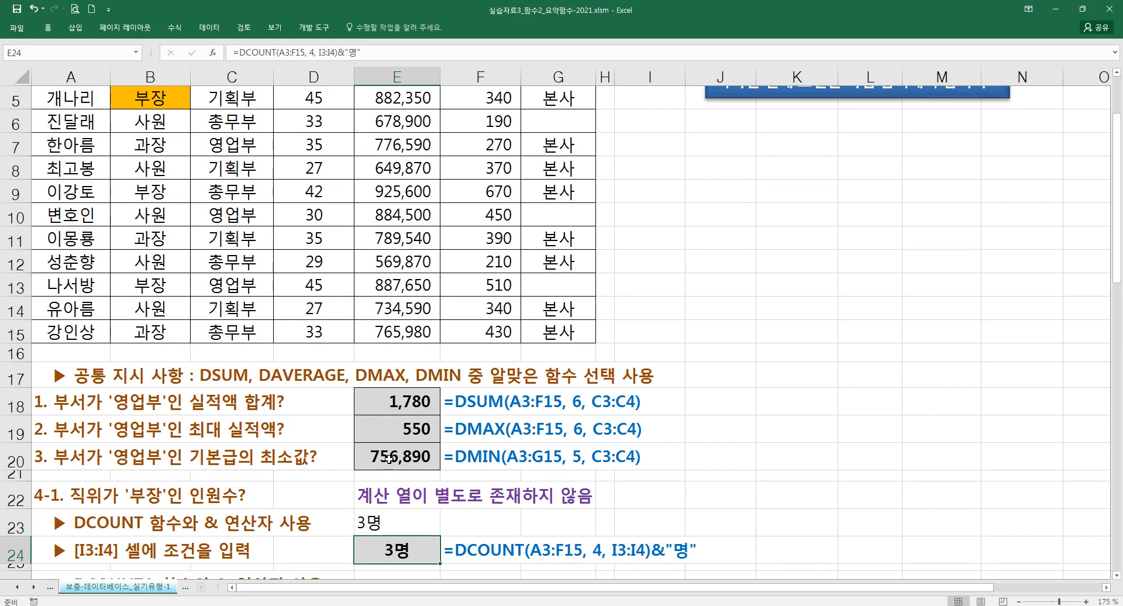
Clear the practice DCOUNT formula from E23
{"action": "double_click", "coordinate": [405, 533]}
{"action": "key", "text": "Escape"}
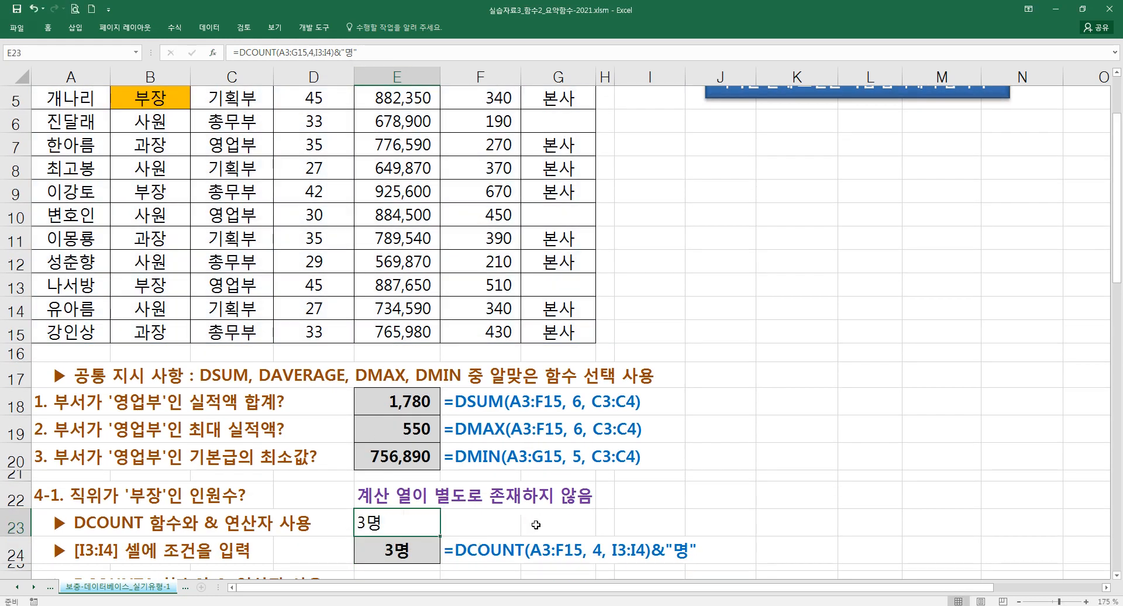
{"action": "key", "text": "Delete"}
Start a DCOUNTA formula in E26 through its function arguments, using A3:G15 as the database range
{"action": "scroll", "coordinate": [403, 489], "scroll_direction": "down", "scroll_amount": 1}
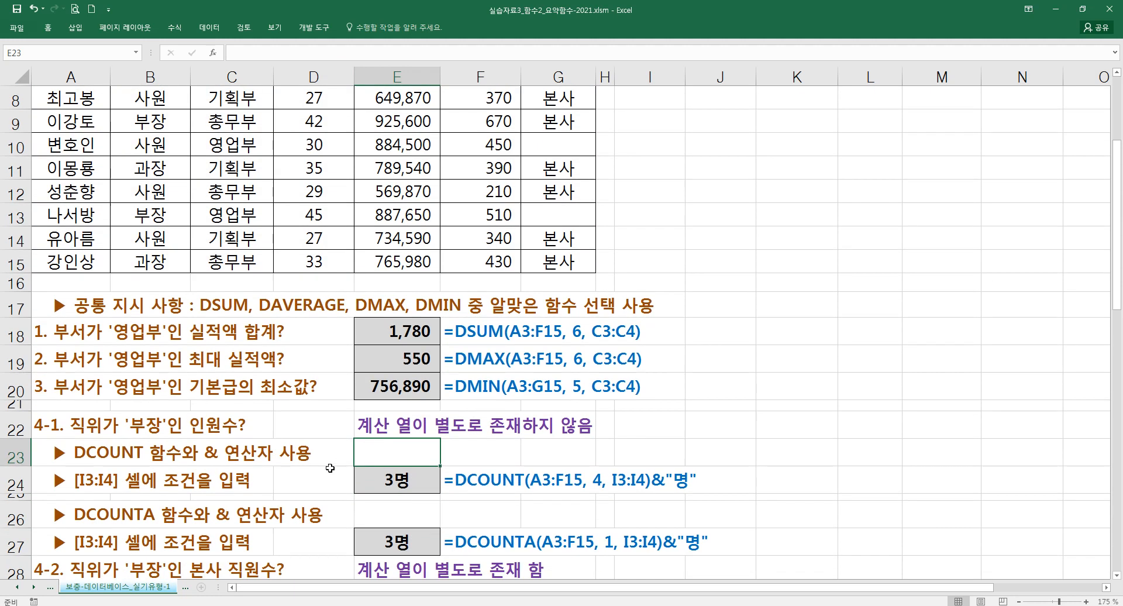
{"action": "left_click", "coordinate": [367, 430]}
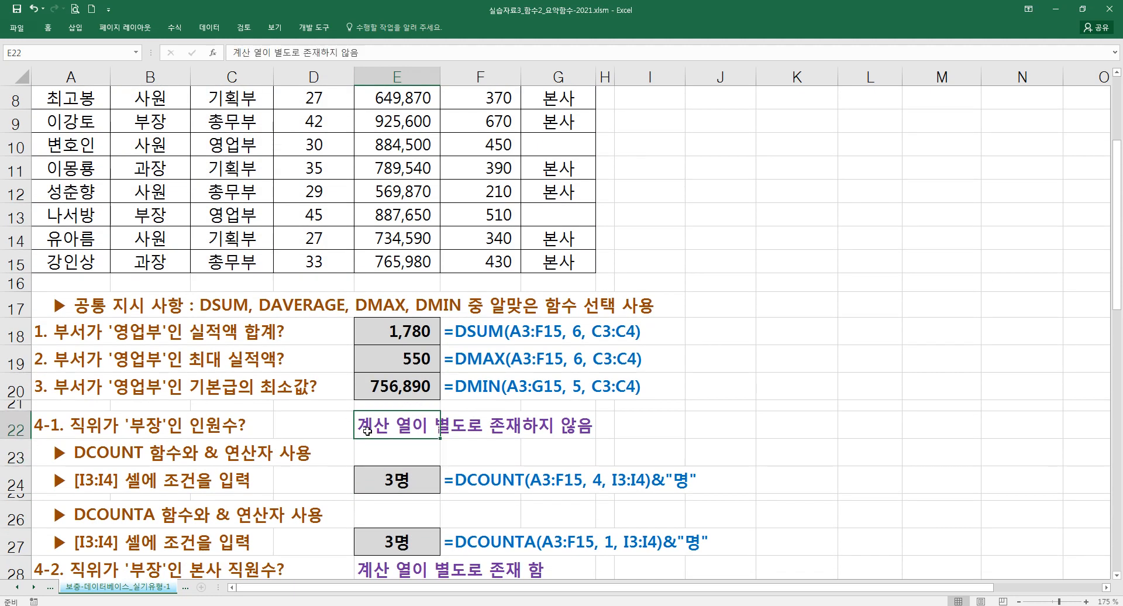
{"action": "scroll", "coordinate": [367, 431], "scroll_direction": "down", "scroll_amount": 1}
{"action": "left_click", "coordinate": [386, 443]}
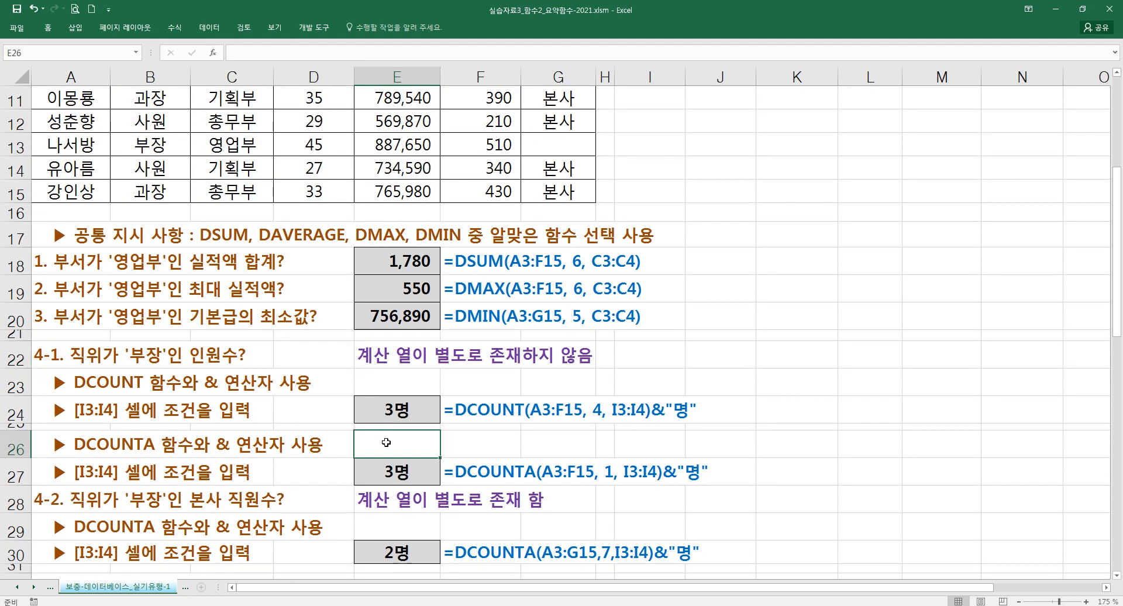
{"action": "type", "text": "="}
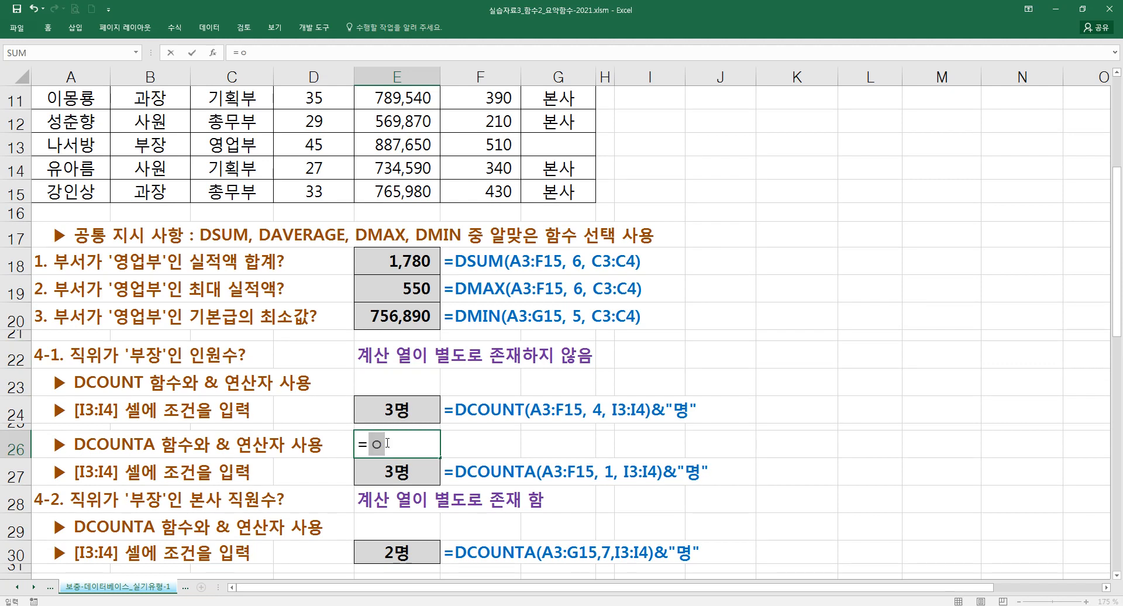
{"action": "type", "text": "dcou"}
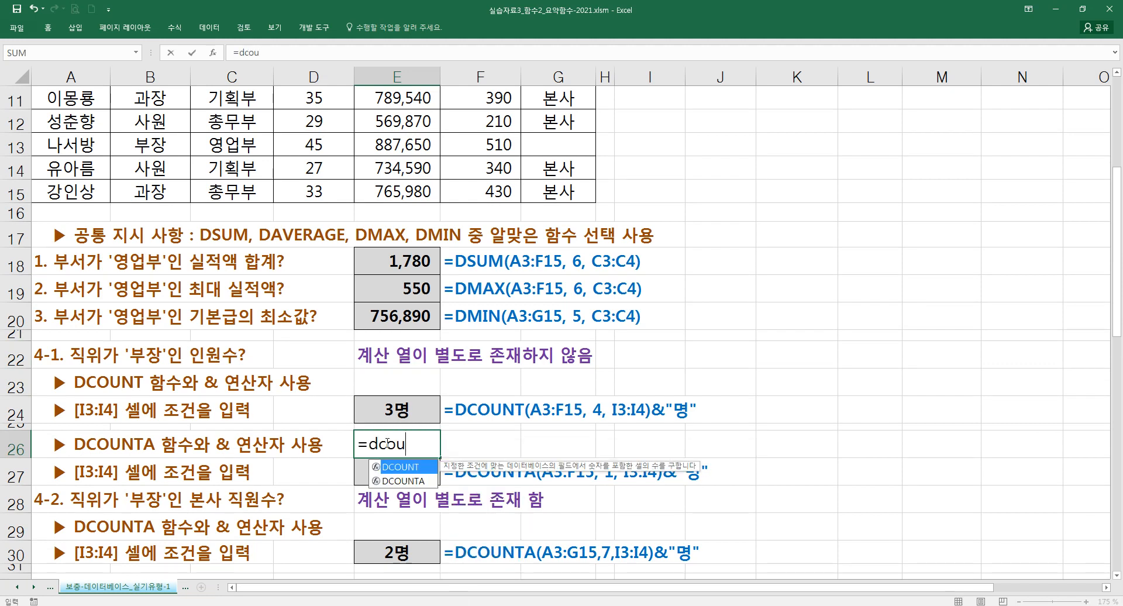
{"action": "type", "text": "nta"}
{"action": "key", "text": "Tab"}
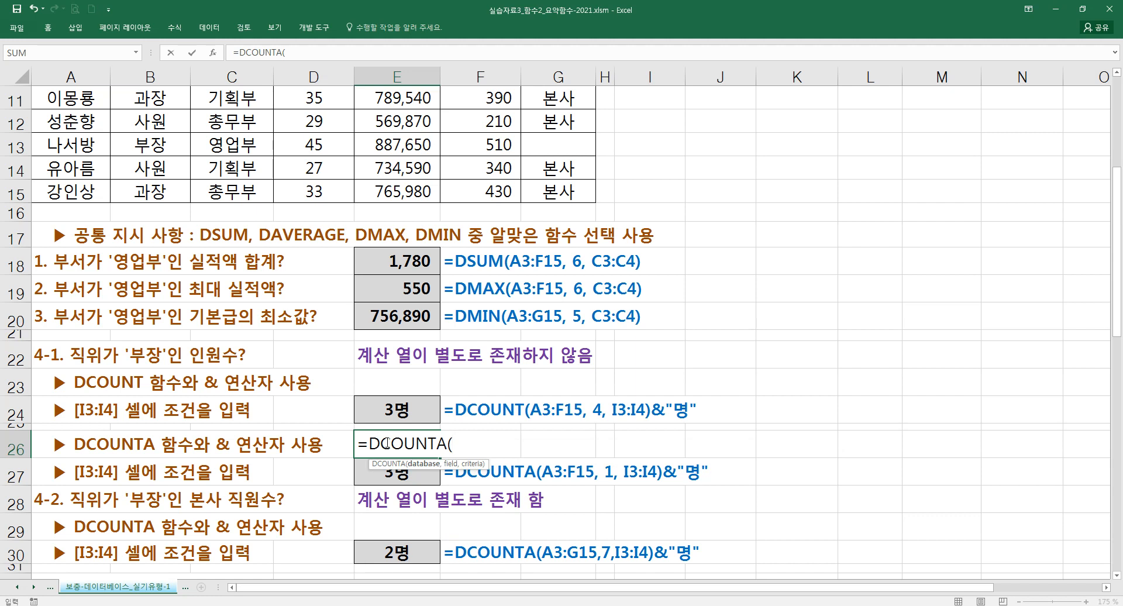
{"action": "key", "text": "ctrl+a"}
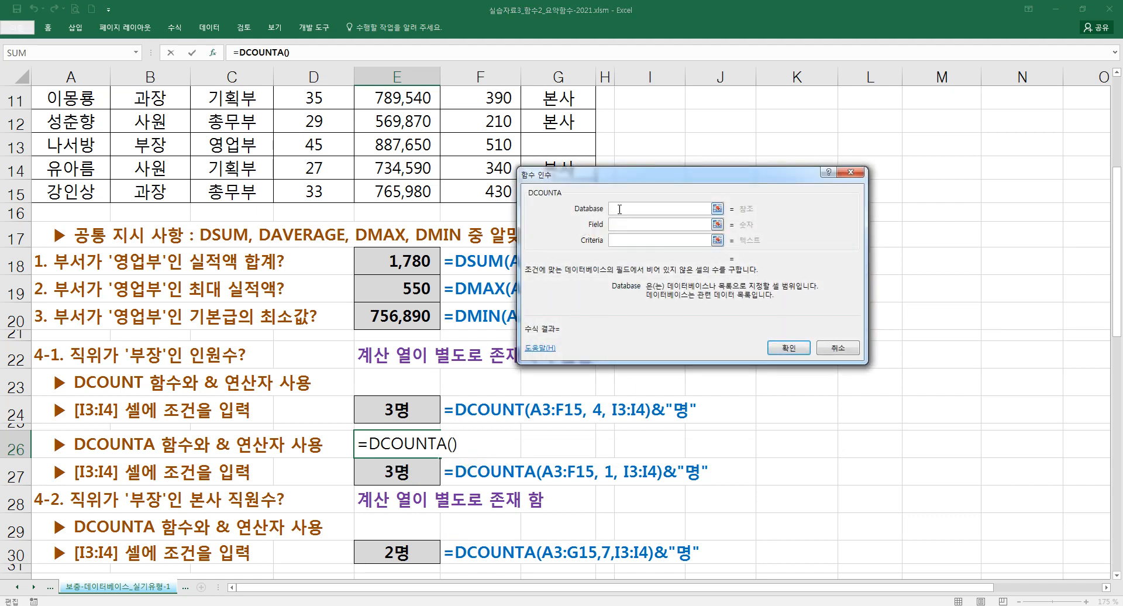
{"action": "scroll", "coordinate": [354, 254], "scroll_direction": "up", "scroll_amount": 4}
{"action": "left_click_drag", "start_coordinate": [70, 153], "coordinate": [558, 427]}
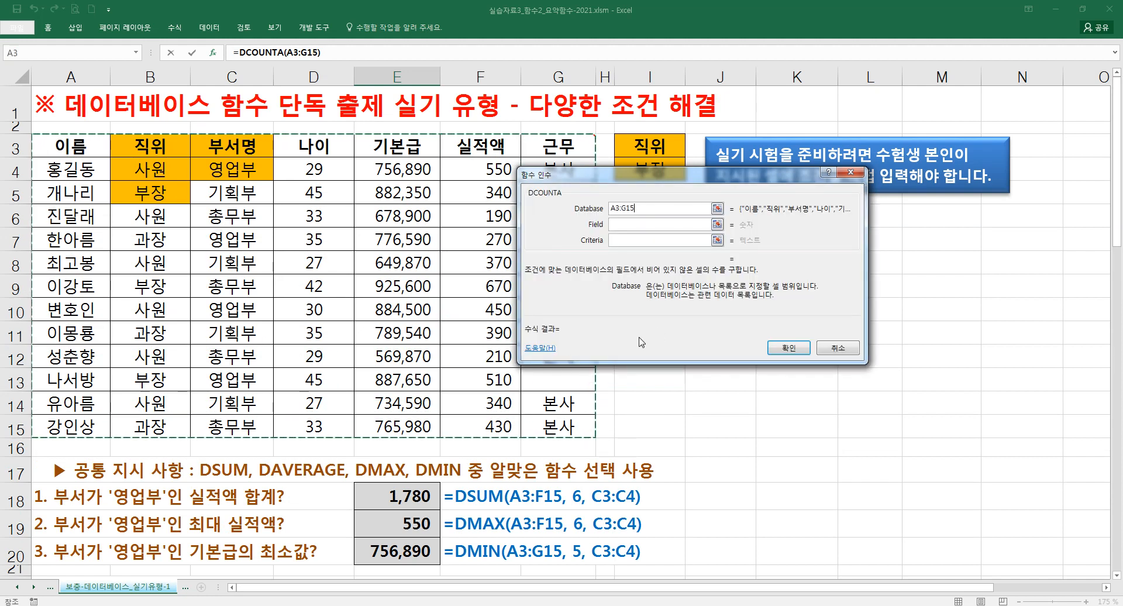
Set the DCOUNTA criteria range to I3:I4 and its field to 1
{"action": "left_click", "coordinate": [627, 224]}
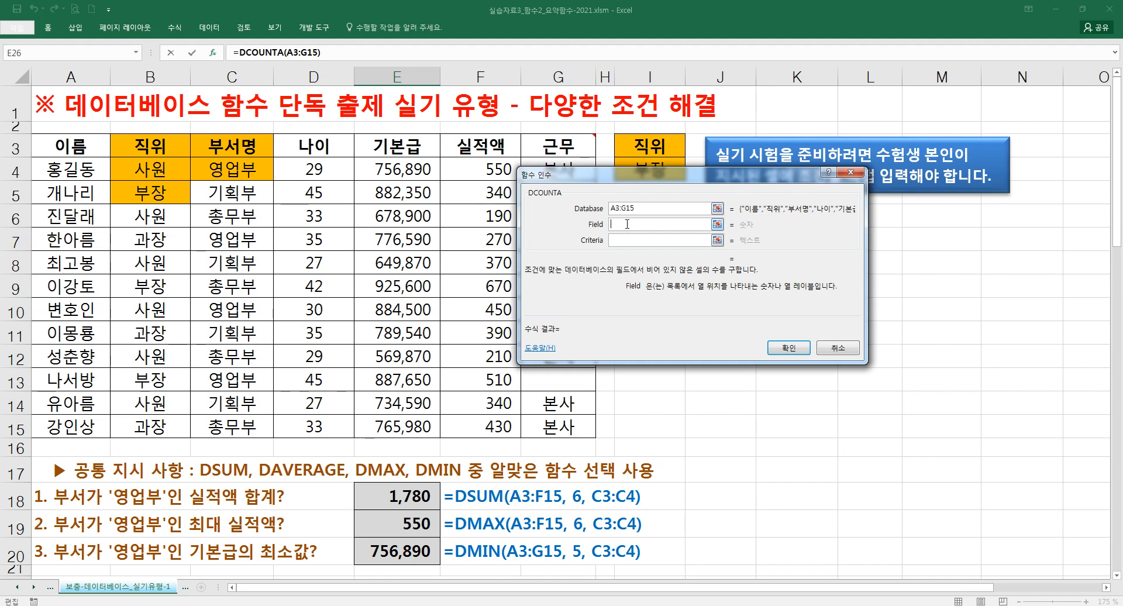
{"action": "left_click_drag", "start_coordinate": [647, 149], "coordinate": [646, 172]}
{"action": "left_click", "coordinate": [618, 223]}
{"action": "type", "text": "1"}
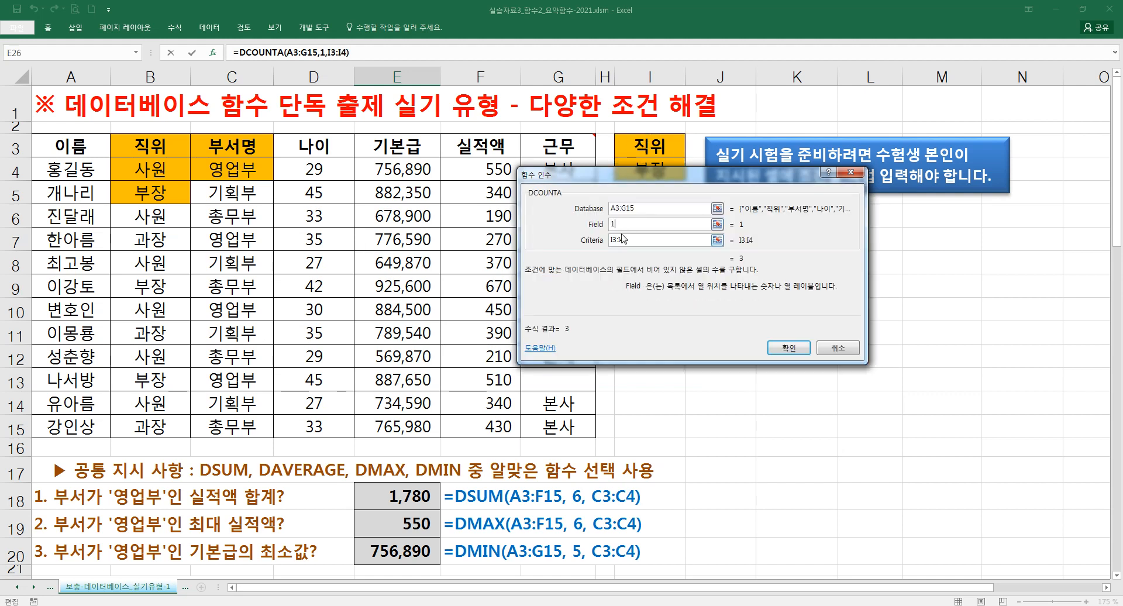
Try field numbers 2, 3 and 4 in the DCOUNTA arguments
{"action": "key", "text": "BackSpace"}
{"action": "type", "text": "2"}
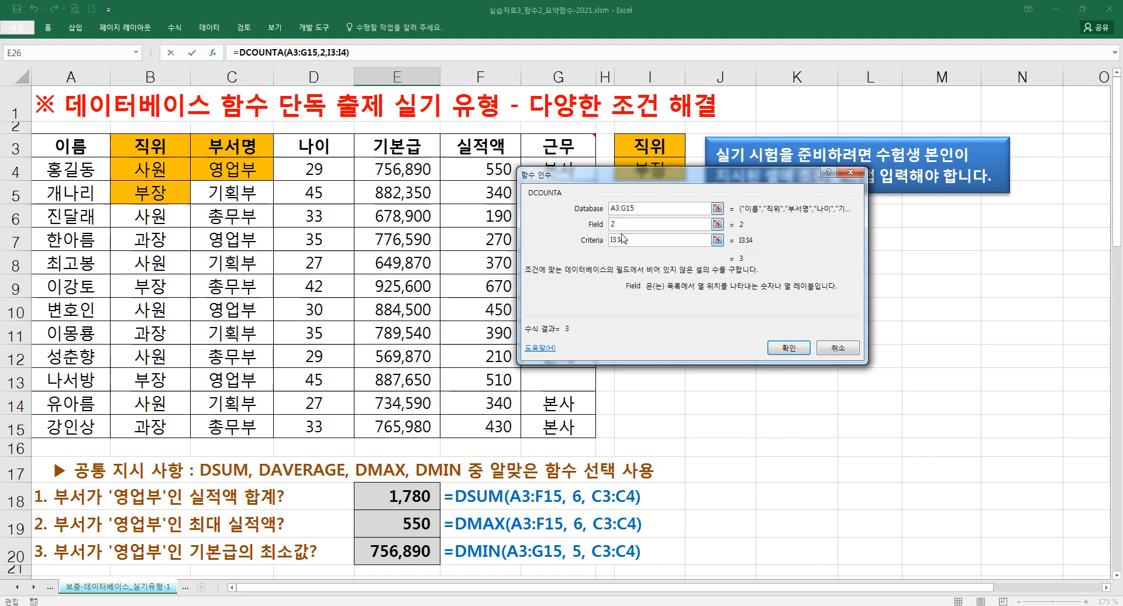
{"action": "key", "text": "Tab"}
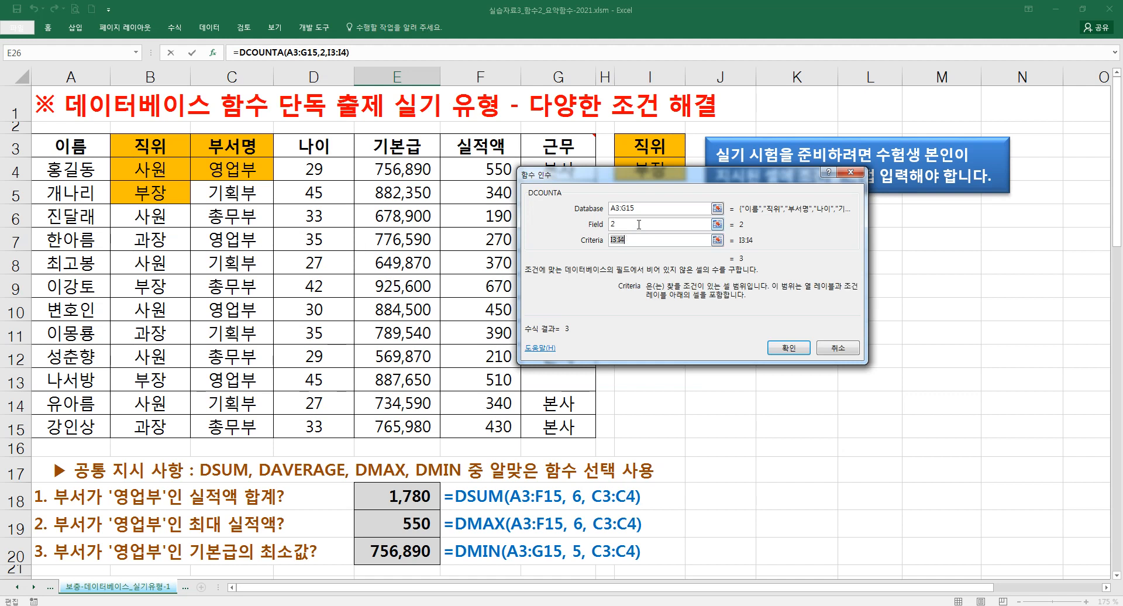
{"action": "left_click", "coordinate": [641, 224]}
{"action": "key", "text": "BackSpace"}
{"action": "type", "text": "3"}
{"action": "key", "text": "BackSpace"}
{"action": "type", "text": "4"}
Try DCOUNTA field numbers 7 and 6, moving the arguments dialog clear of the criteria cells
{"action": "left_click_drag", "start_coordinate": [629, 224], "coordinate": [584, 226]}
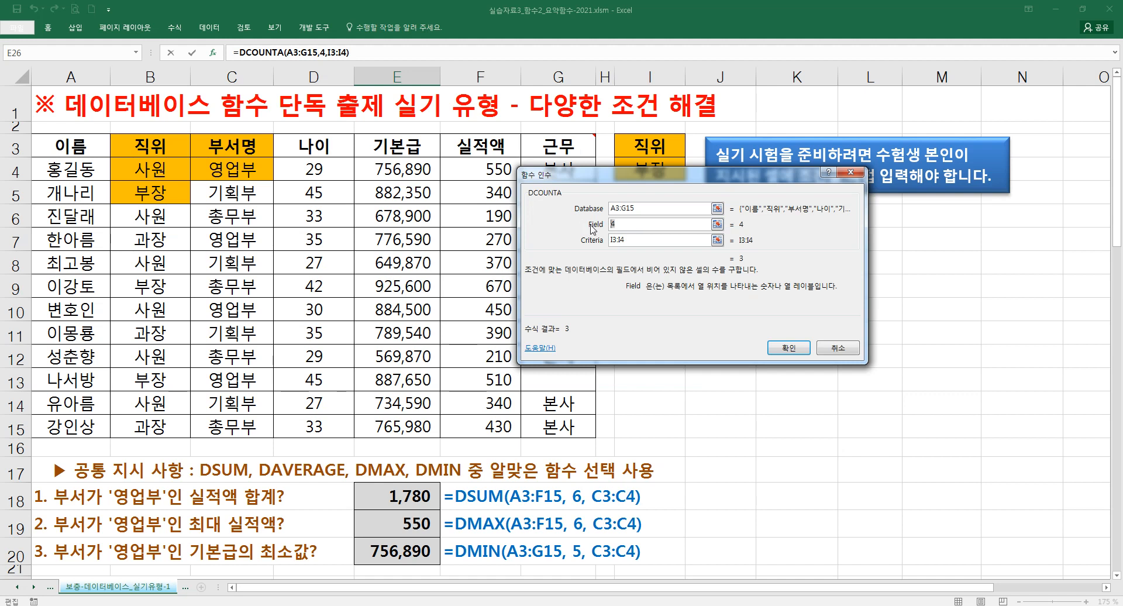
{"action": "type", "text": "7"}
{"action": "left_click_drag", "start_coordinate": [661, 175], "coordinate": [737, 253]}
{"action": "left_click_drag", "start_coordinate": [735, 299], "coordinate": [659, 306]}
{"action": "type", "text": "6"}
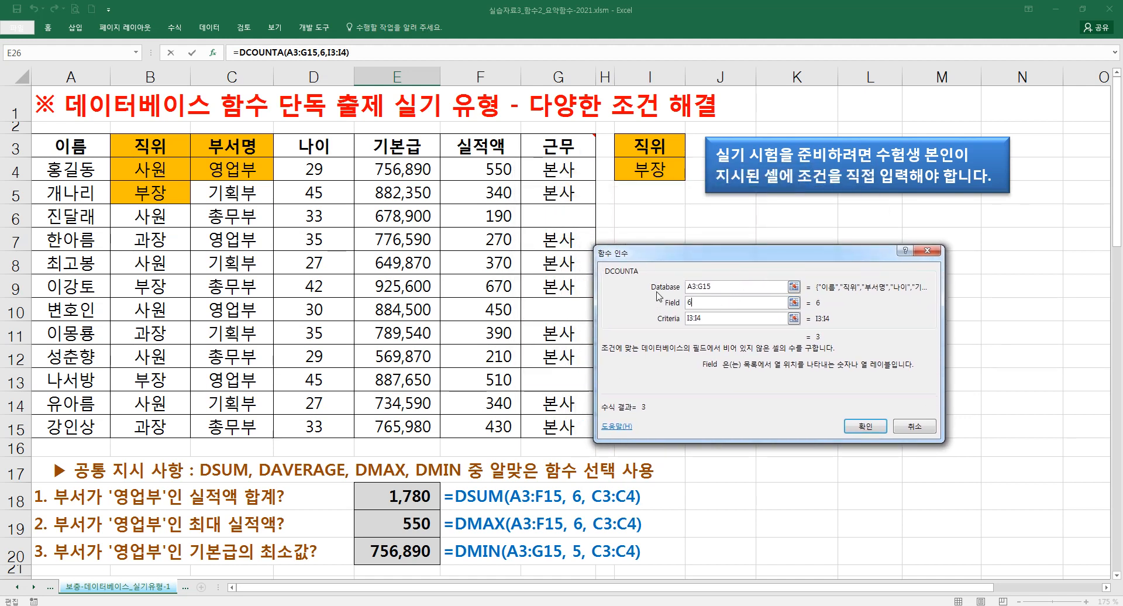
Alternate the DCOUNTA field between 7 and 6 once more and leave it at 7, the 근무 column
{"action": "left_click", "coordinate": [714, 318]}
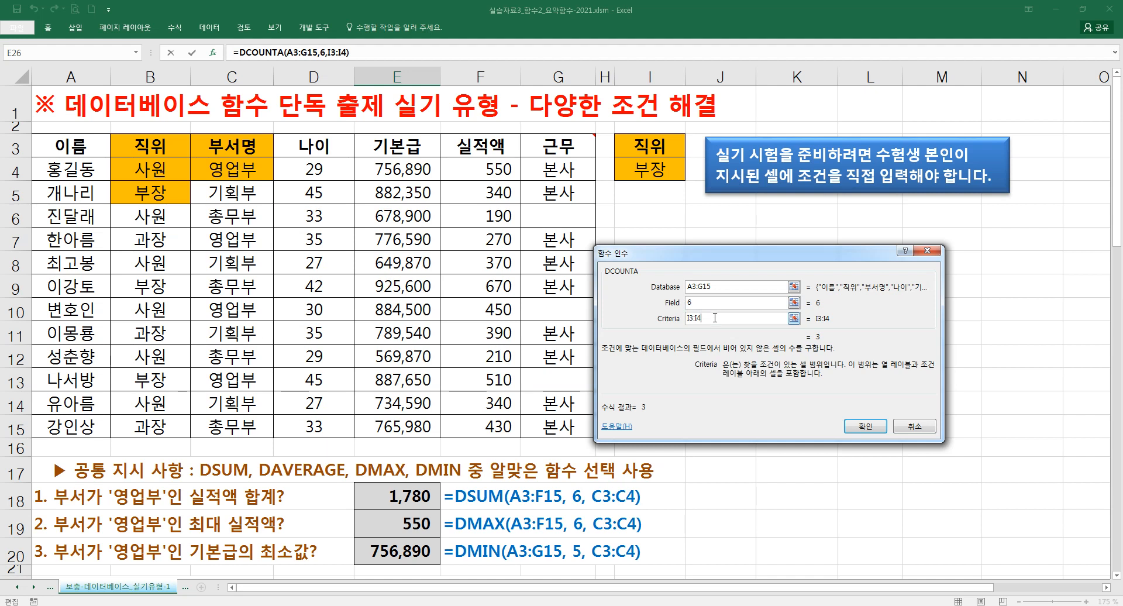
{"action": "type", "text": "7"}
{"action": "left_click_drag", "start_coordinate": [714, 303], "coordinate": [669, 304]}
{"action": "left_click", "coordinate": [722, 319]}
{"action": "type", "text": "6"}
{"action": "left_click", "coordinate": [713, 317]}
{"action": "type", "text": "7"}
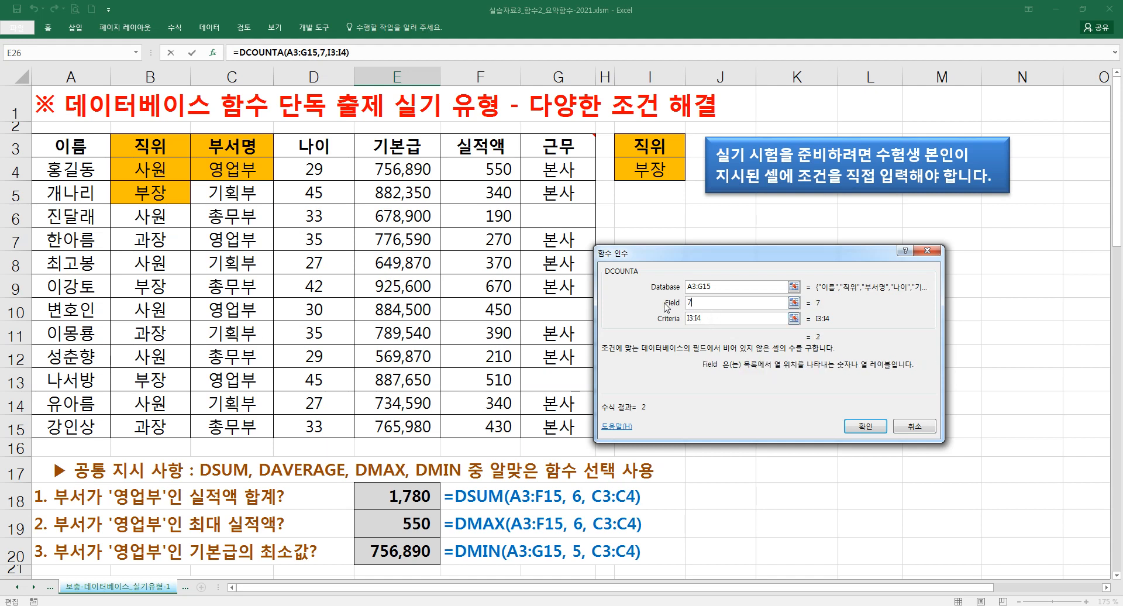
{"action": "left_click", "coordinate": [710, 318]}
Move the arguments dialog slightly and frame the 부장 records in rows 5 and 9 in red on screen
{"action": "left_click_drag", "start_coordinate": [631, 263], "coordinate": [642, 242]}
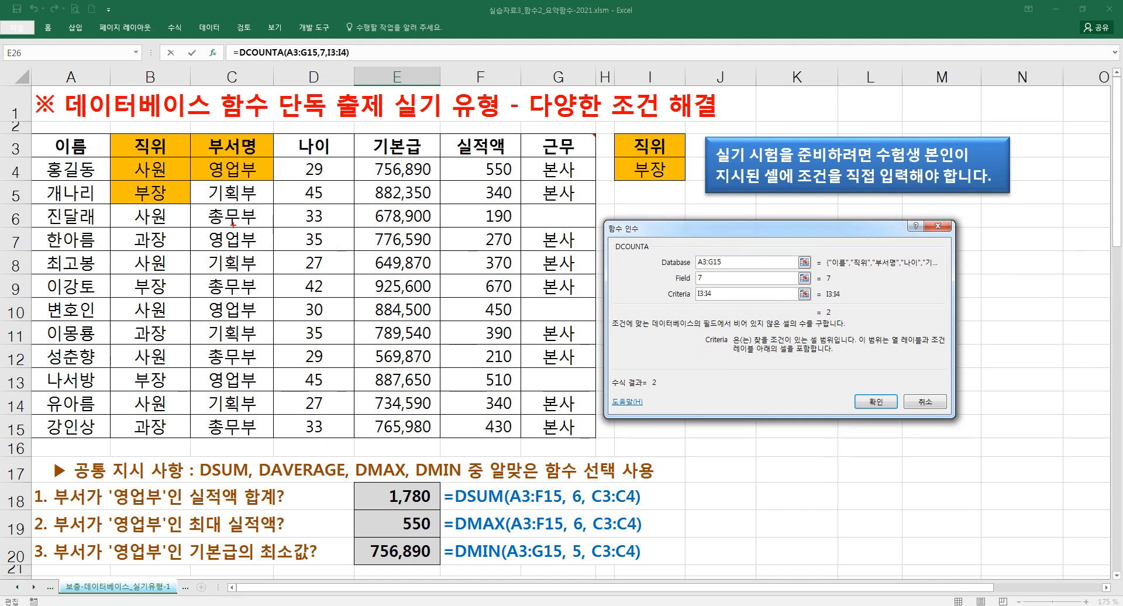
{"action": "left_click_drag", "start_coordinate": [132, 181], "coordinate": [583, 209]}
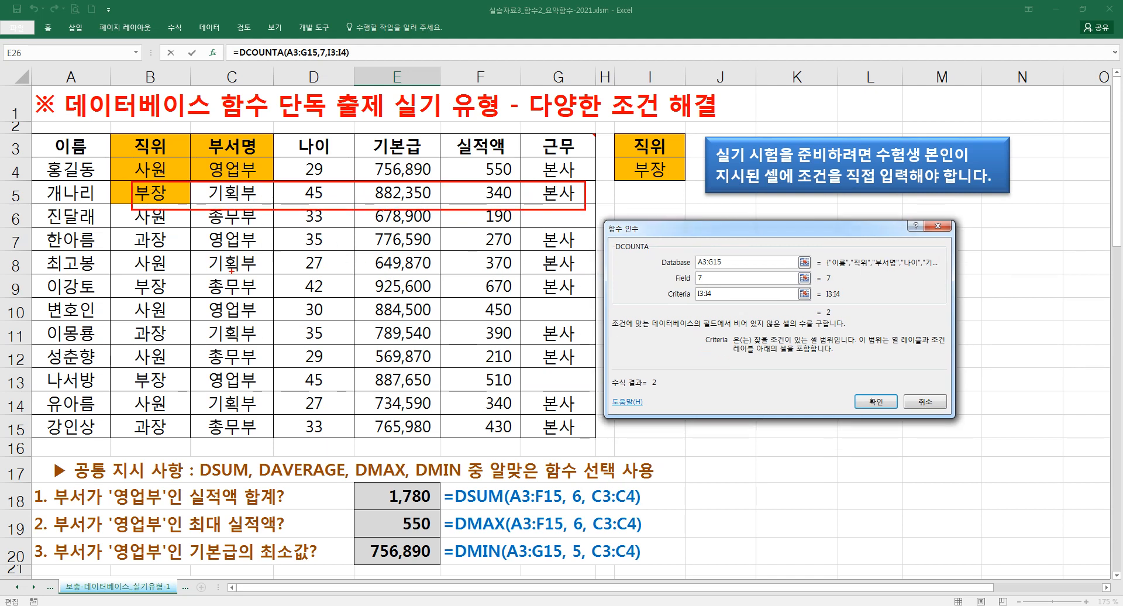
{"action": "left_click_drag", "start_coordinate": [125, 275], "coordinate": [588, 297]}
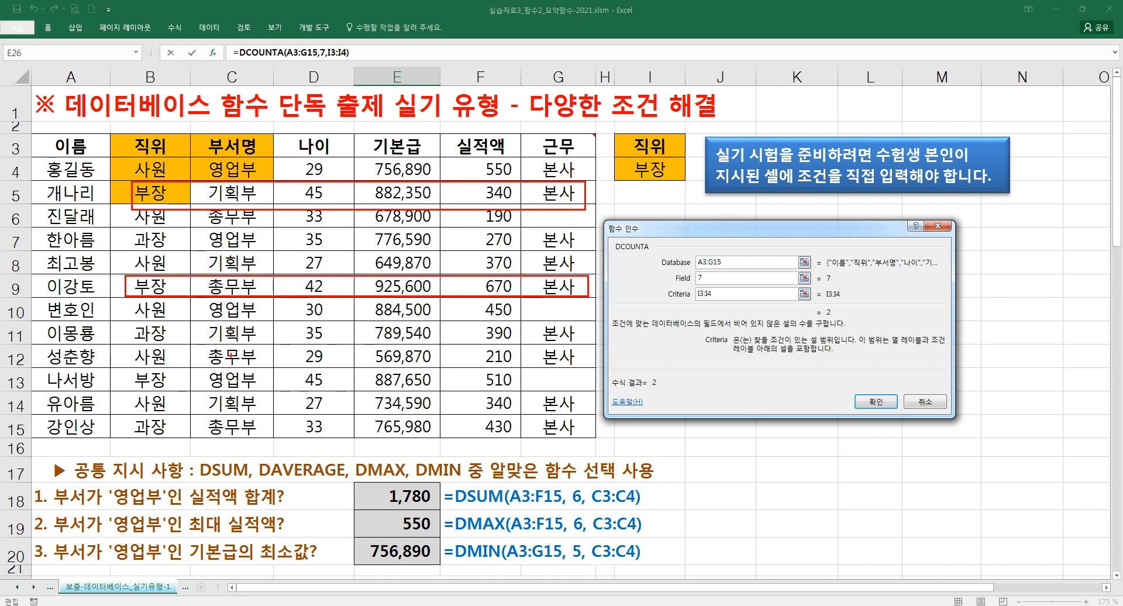
Frame the 부장 record in row 13, mark the row 5, 9 and 13 근무 cells, circle DCOUNTA, and clear all annotations
{"action": "left_click_drag", "start_coordinate": [138, 370], "coordinate": [588, 391]}
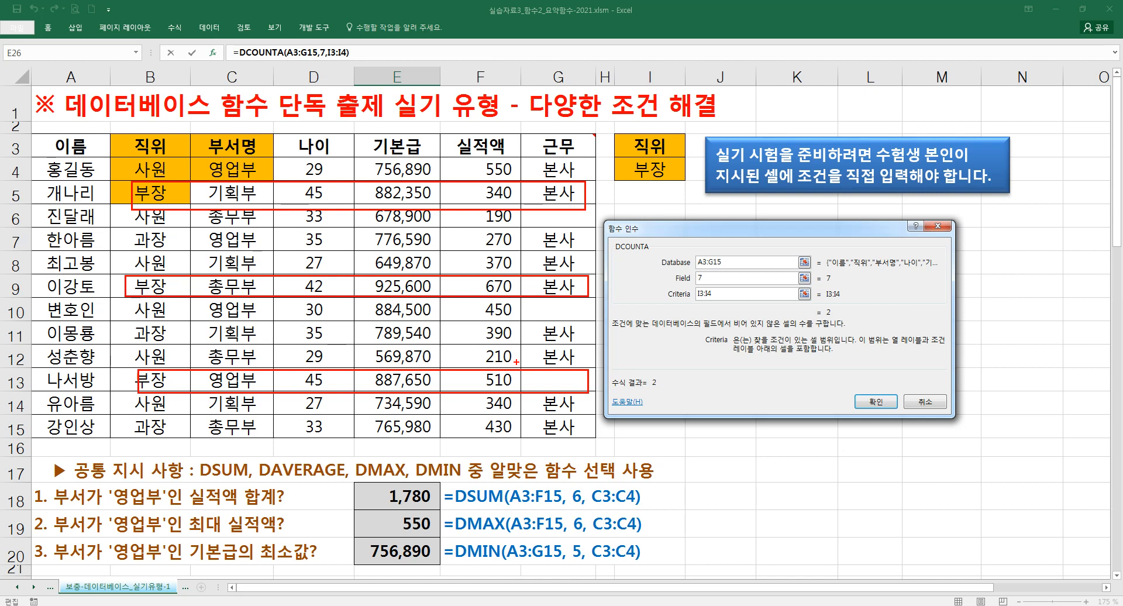
{"action": "left_click_drag", "start_coordinate": [533, 190], "coordinate": [545, 189]}
{"action": "left_click_drag", "start_coordinate": [534, 282], "coordinate": [544, 281]}
{"action": "mouse_move", "coordinate": [543, 374]}
{"action": "left_mouse_down"}
{"action": "mouse_move", "coordinate": [532, 386]}
{"action": "mouse_move", "coordinate": [543, 388]}
{"action": "left_mouse_up"}
{"action": "mouse_move", "coordinate": [643, 264]}
{"action": "left_mouse_down"}
{"action": "mouse_move", "coordinate": [609, 236]}
{"action": "mouse_move", "coordinate": [655, 260]}
{"action": "mouse_move", "coordinate": [635, 265]}
{"action": "left_mouse_up"}
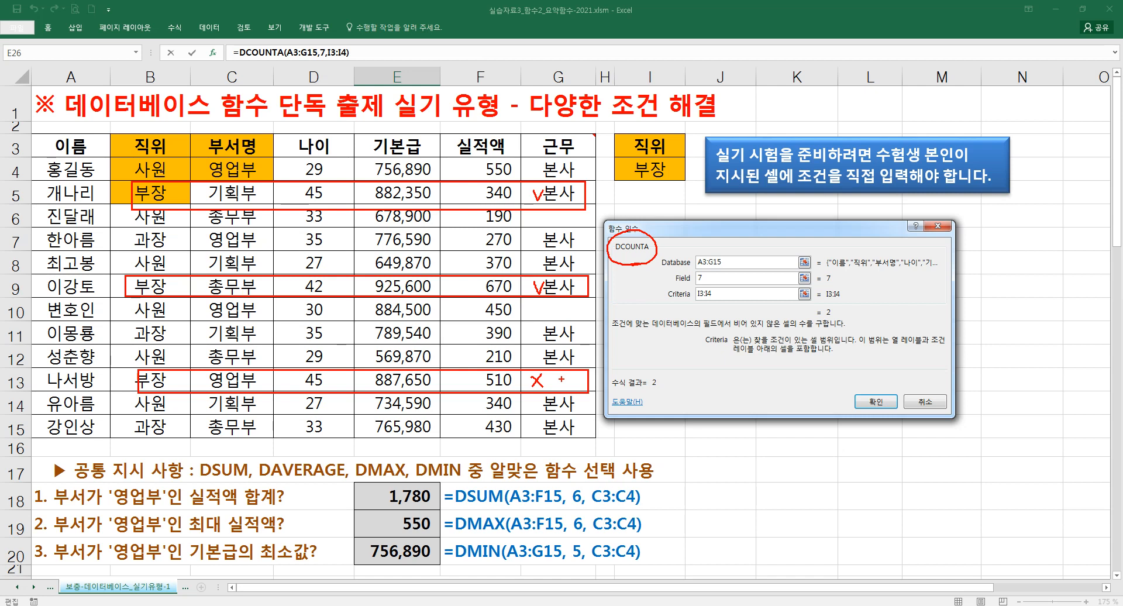
{"action": "key", "text": "Escape"}
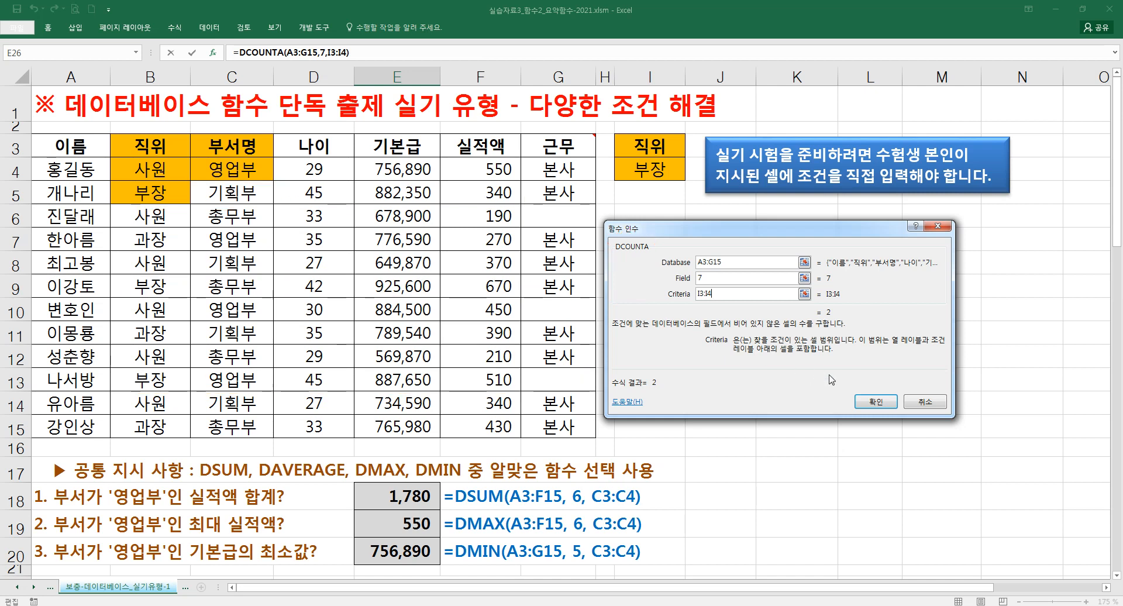
Set the DCOUNTA field number to 2 and accept the formula in E26
{"action": "left_click", "coordinate": [701, 283]}
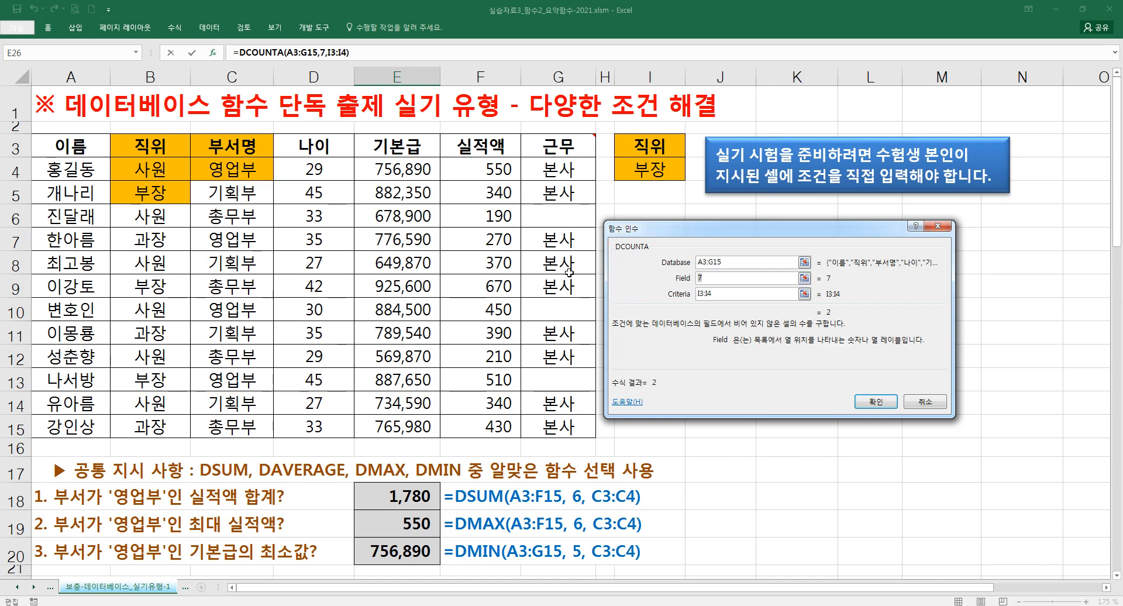
{"action": "type", "text": "2"}
{"action": "left_click", "coordinate": [876, 401]}
Clear the trial DCOUNTA formula from cell E26
{"action": "scroll", "coordinate": [433, 433], "scroll_direction": "down", "scroll_amount": 2}
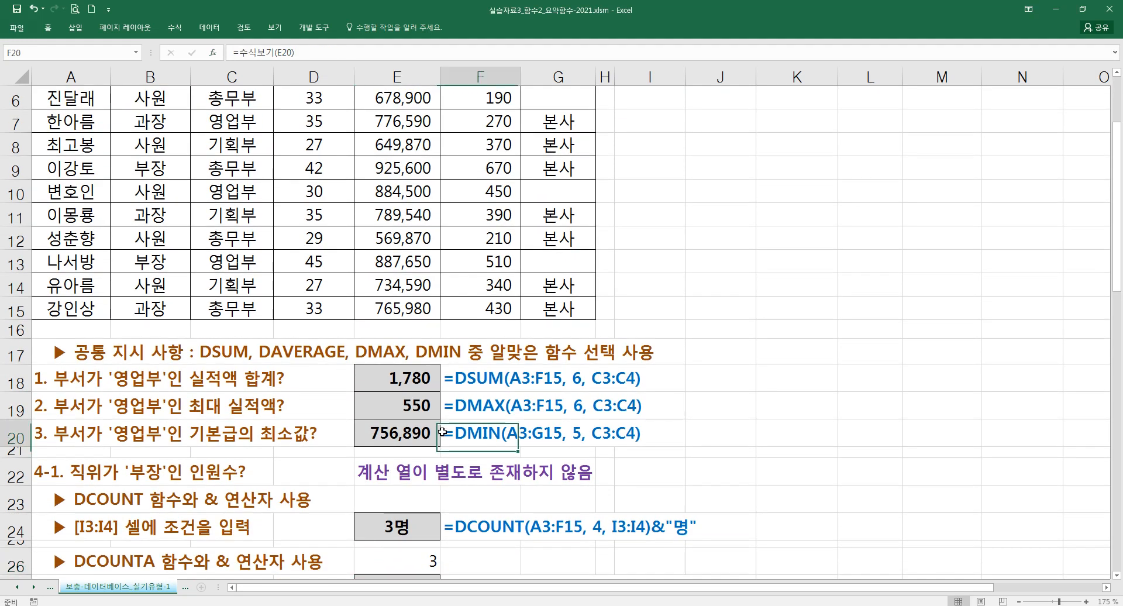
{"action": "left_click", "coordinate": [448, 433]}
{"action": "scroll", "coordinate": [433, 433], "scroll_direction": "down", "scroll_amount": 1}
{"action": "left_click", "coordinate": [434, 491]}
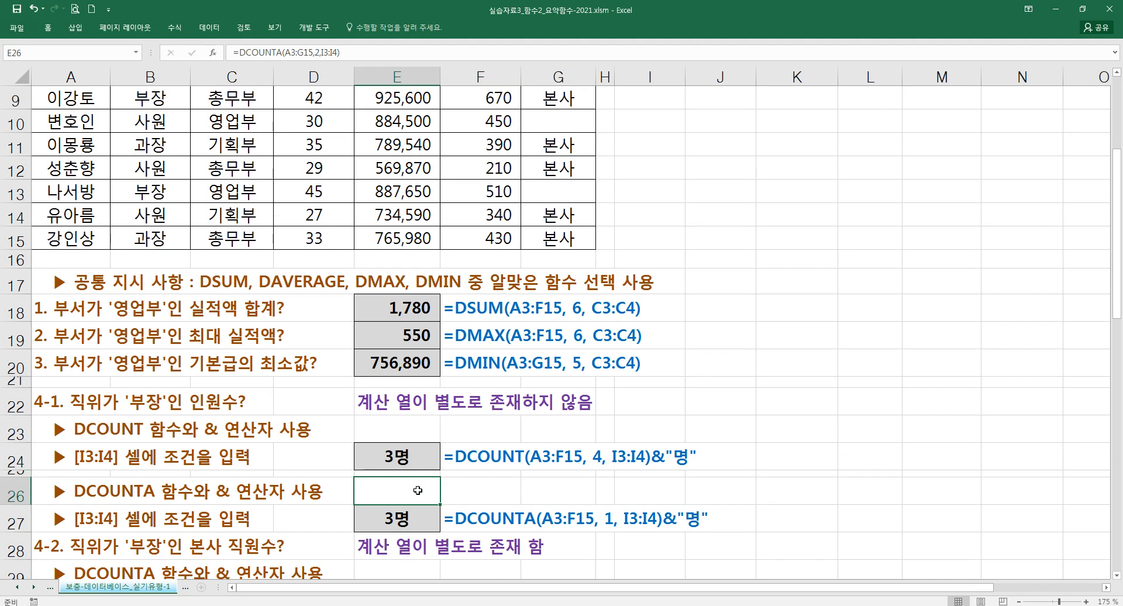
{"action": "key", "text": "Delete"}
{"action": "left_click", "coordinate": [454, 491]}
Examine question 4-2 in A28 and the 직위 header in B3 that it refers to
{"action": "scroll", "coordinate": [454, 491], "scroll_direction": "down", "scroll_amount": 2}
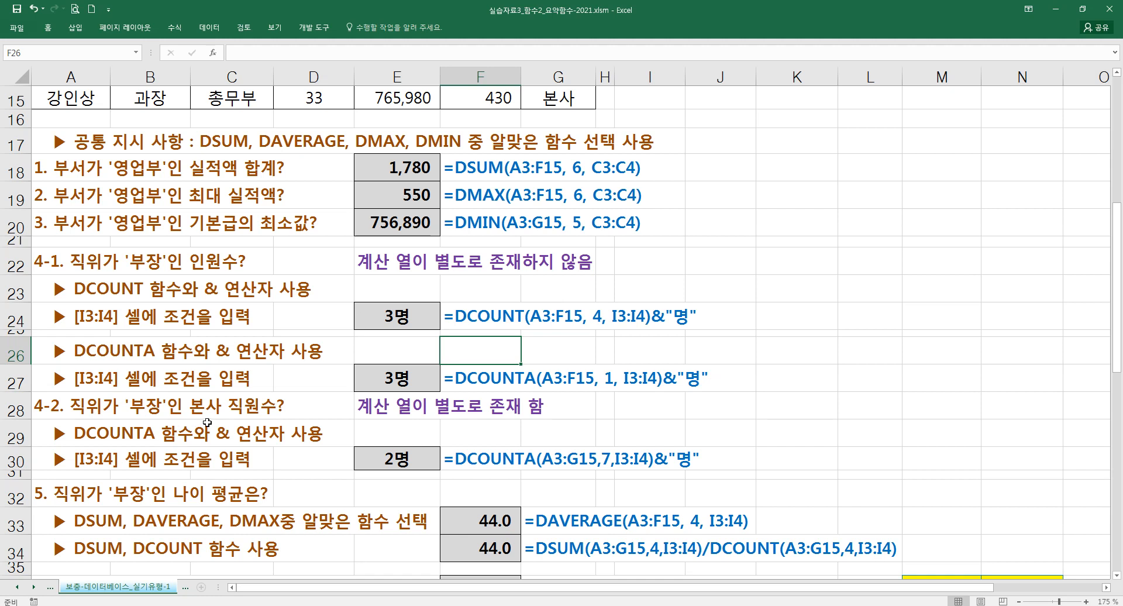
{"action": "left_click", "coordinate": [86, 415]}
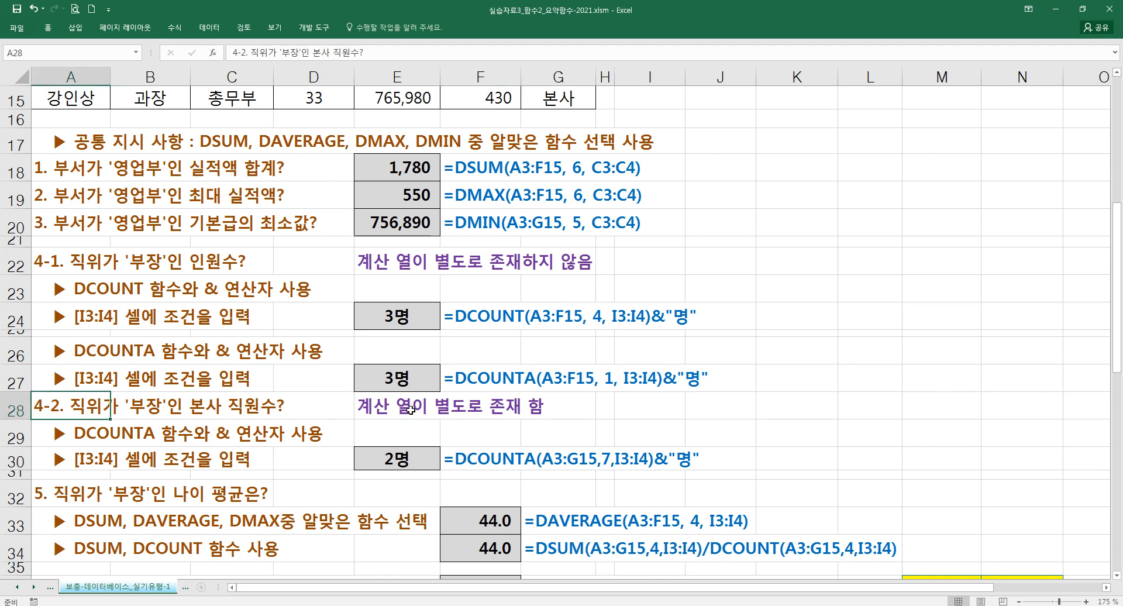
{"action": "scroll", "coordinate": [411, 410], "scroll_direction": "up", "scroll_amount": 2}
{"action": "scroll", "coordinate": [411, 409], "scroll_direction": "up", "scroll_amount": 3}
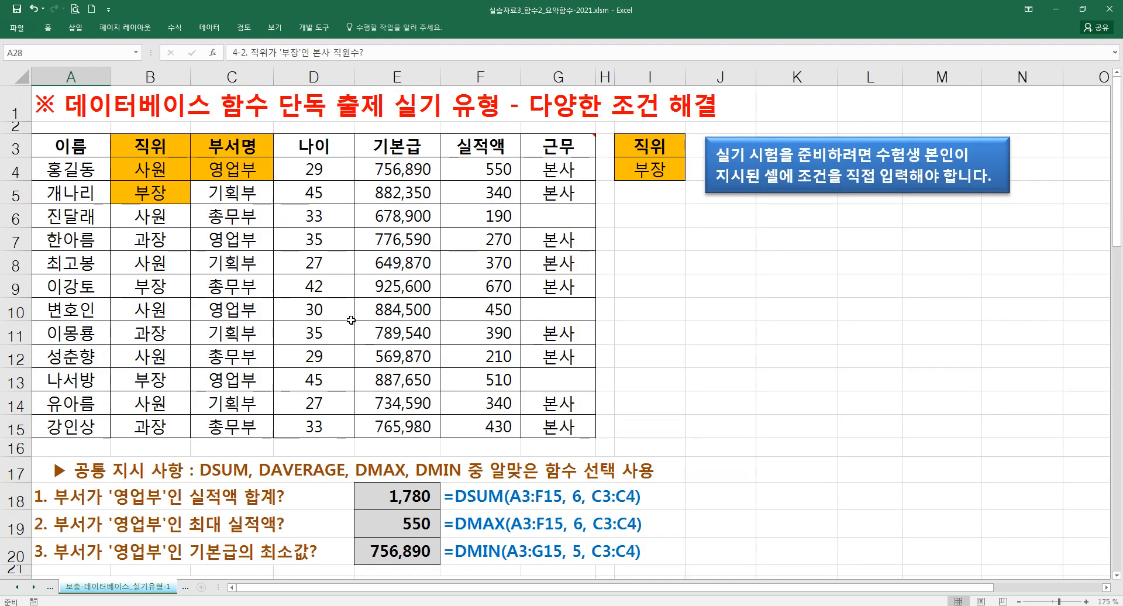
{"action": "left_click", "coordinate": [159, 143]}
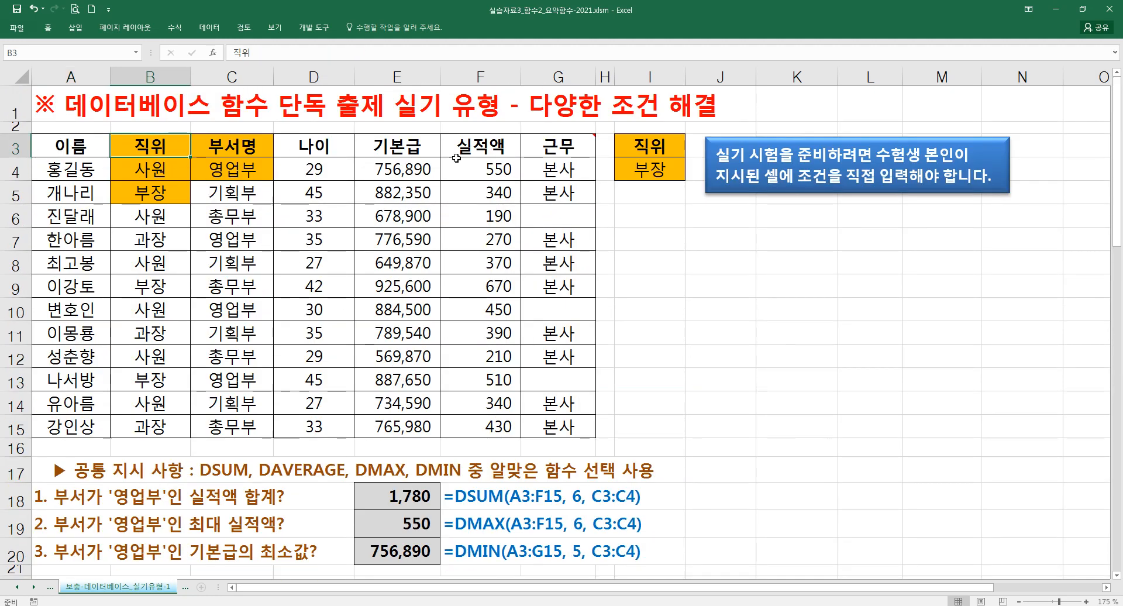
Rename the 근무 header in G3 to 근무지
{"action": "left_click", "coordinate": [544, 148]}
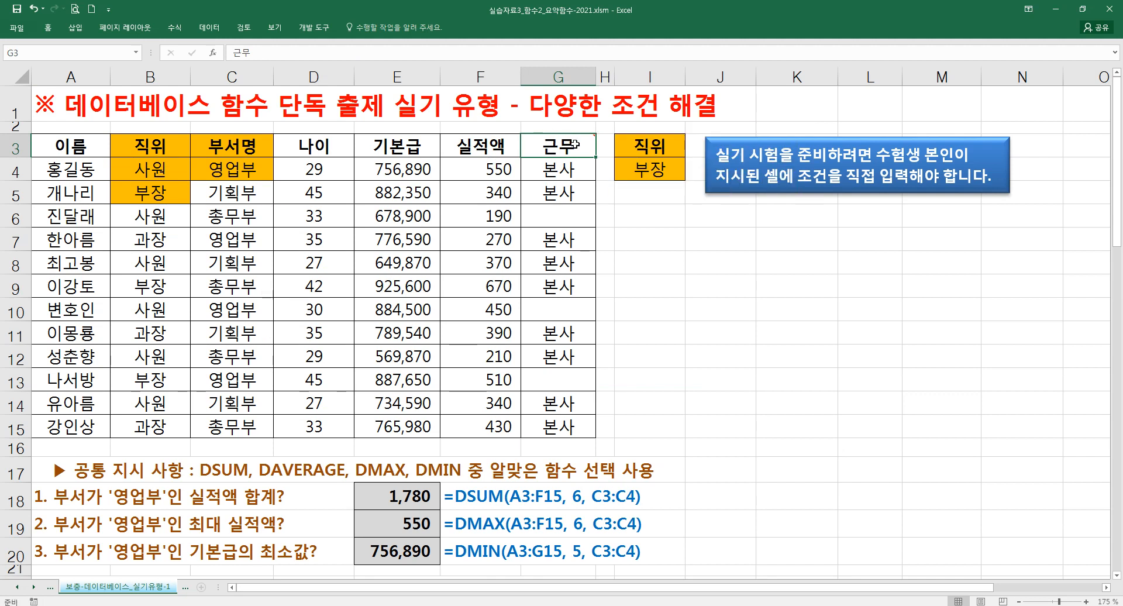
{"action": "double_click", "coordinate": [567, 146]}
{"action": "type", "text": "wl"}
{"action": "key", "text": "BackSpace"}
{"action": "key", "text": "BackSpace"}
{"action": "key", "text": "Hangul"}
{"action": "type", "text": "지"}
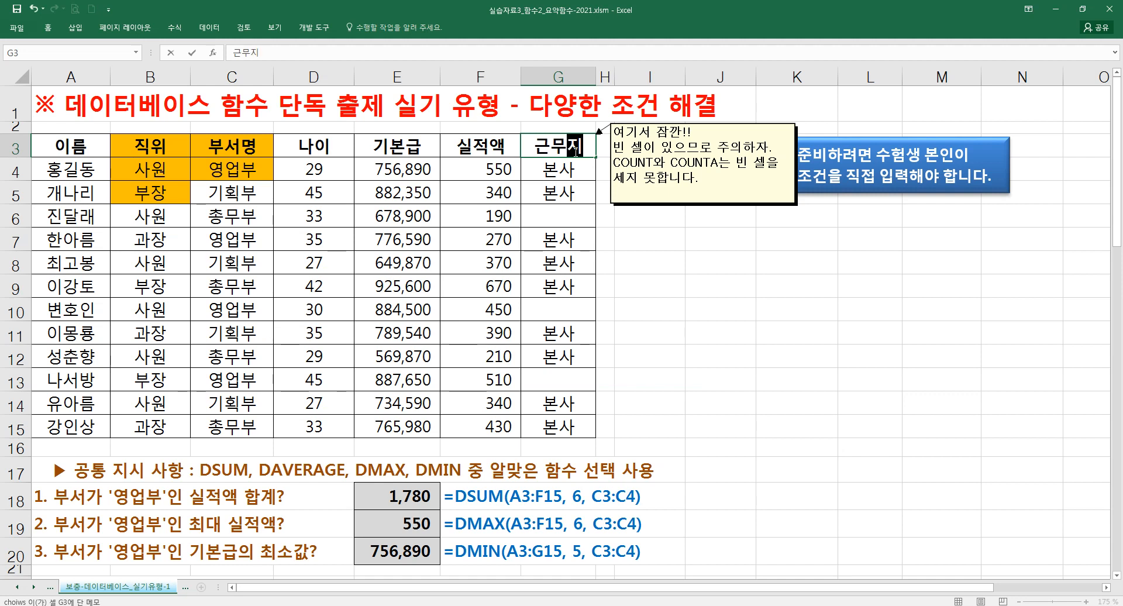
{"action": "key", "text": "Return"}
Inspect the 근무지 entries in G4:G15 and compare the 직위 and 근무지 cells in rows 5, 9 and 13
{"action": "left_click_drag", "start_coordinate": [560, 171], "coordinate": [563, 373]}
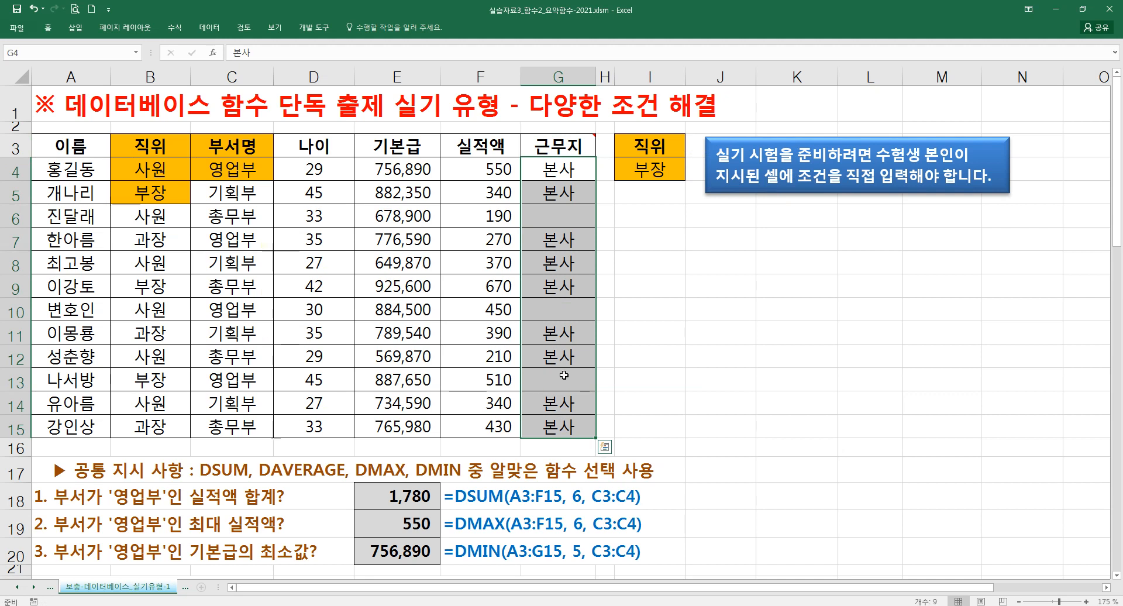
{"action": "left_click", "coordinate": [564, 375]}
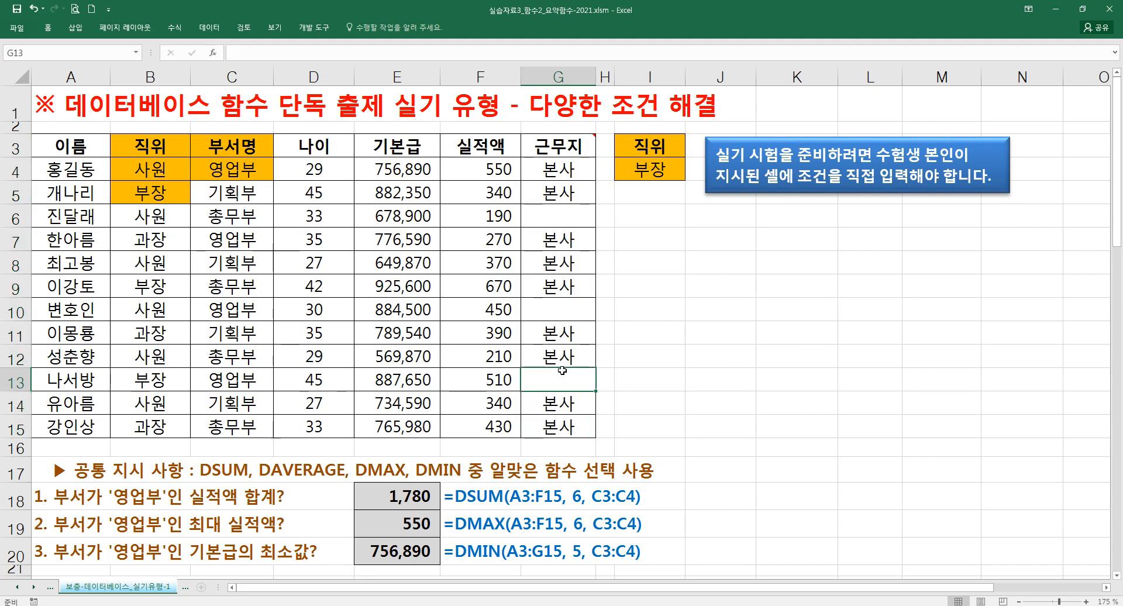
{"action": "left_click", "coordinate": [153, 190]}
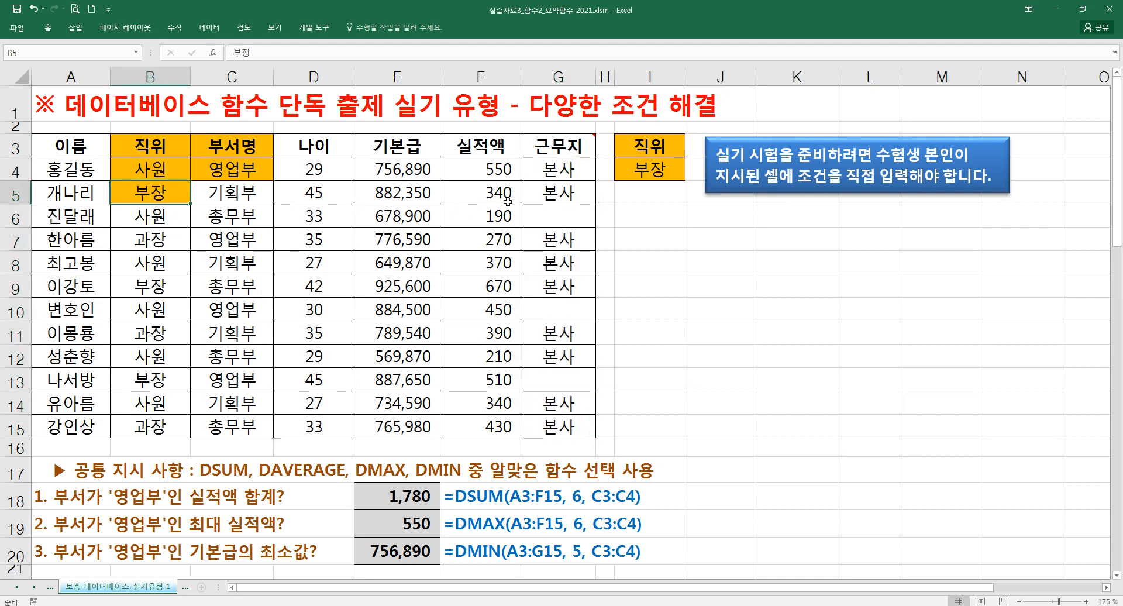
{"action": "left_click", "coordinate": [544, 195], "text": "ctrl"}
{"action": "left_click", "coordinate": [156, 288], "text": "ctrl"}
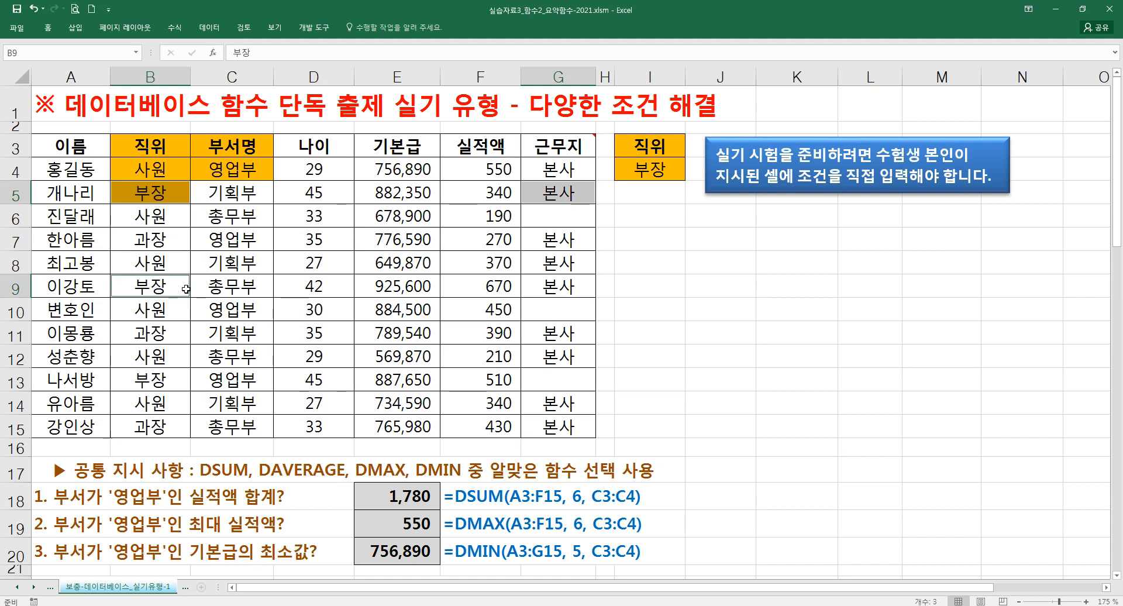
{"action": "left_click", "coordinate": [541, 288], "text": "ctrl"}
{"action": "left_click", "coordinate": [159, 369], "text": "ctrl"}
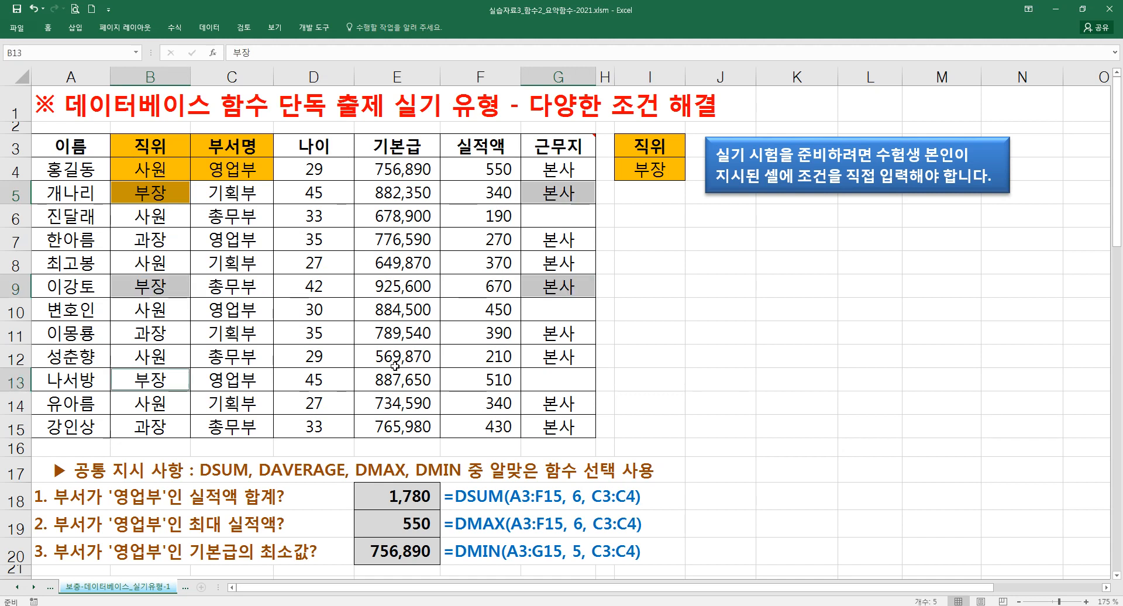
{"action": "left_click", "coordinate": [563, 374], "text": "ctrl"}
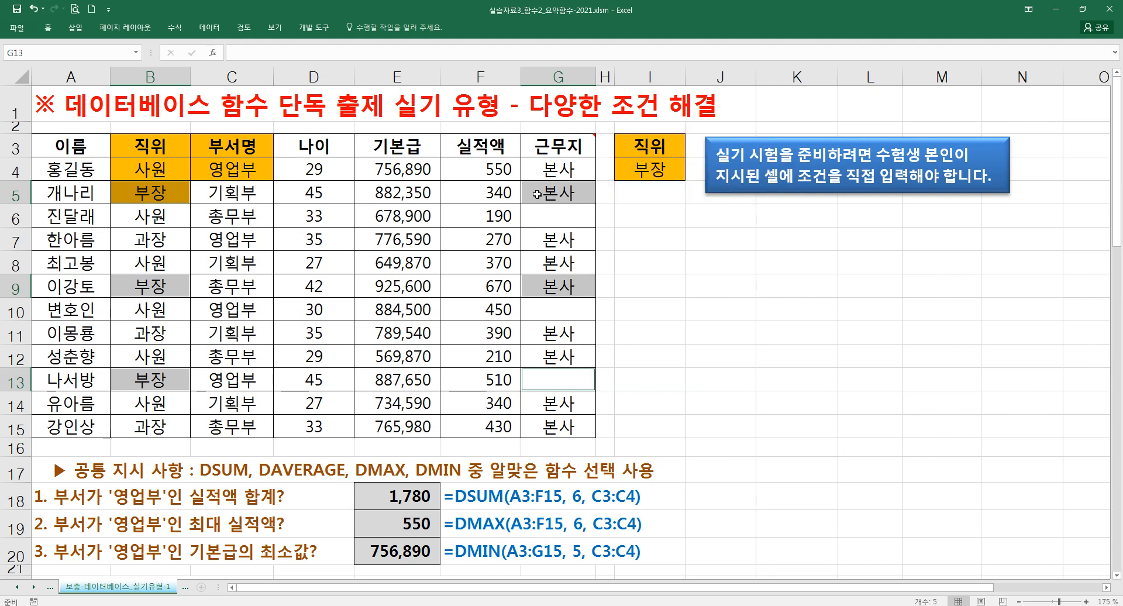
Highlight the 부장 records across B:G in rows 5 and 9 and review the question 4-2 text in A28
{"action": "left_click_drag", "start_coordinate": [175, 194], "coordinate": [535, 196]}
{"action": "left_click_drag", "start_coordinate": [166, 286], "coordinate": [558, 284]}
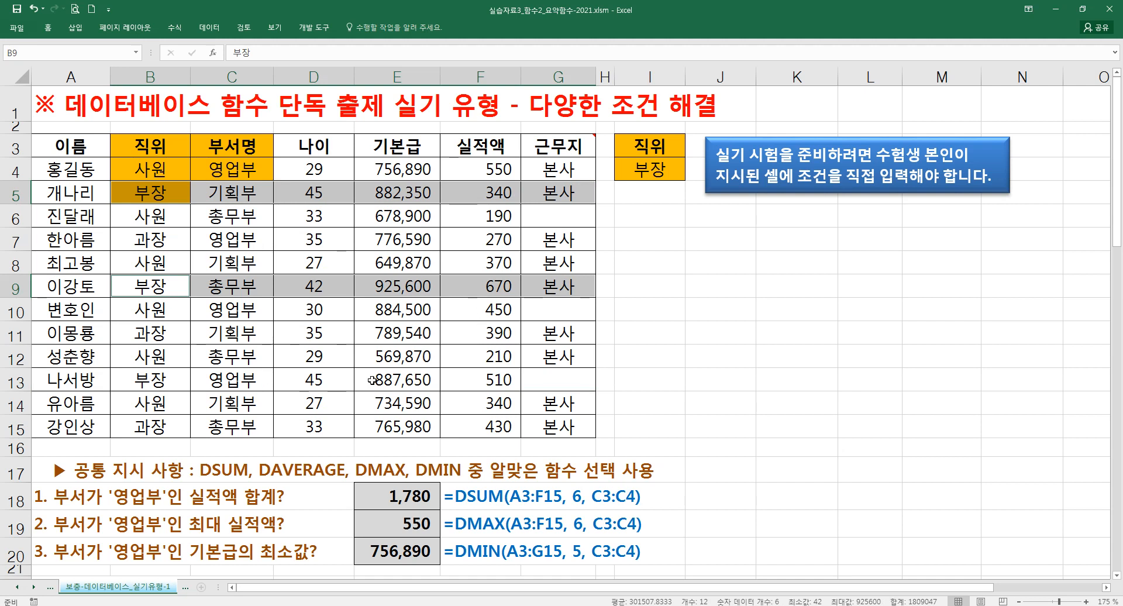
{"action": "scroll", "coordinate": [374, 386], "scroll_direction": "down", "scroll_amount": 6}
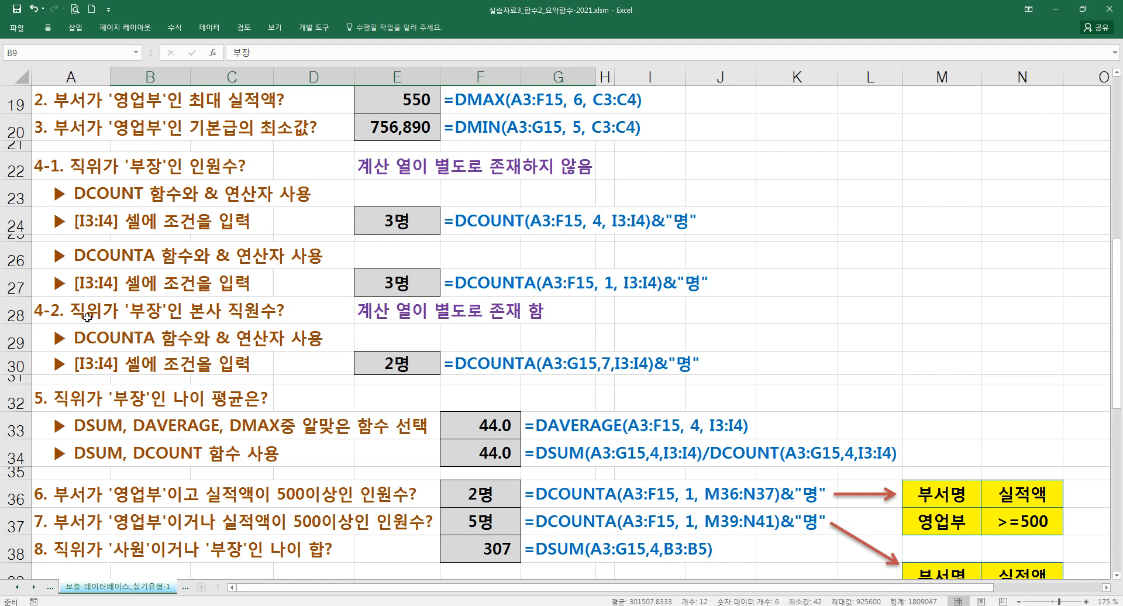
{"action": "double_click", "coordinate": [45, 314]}
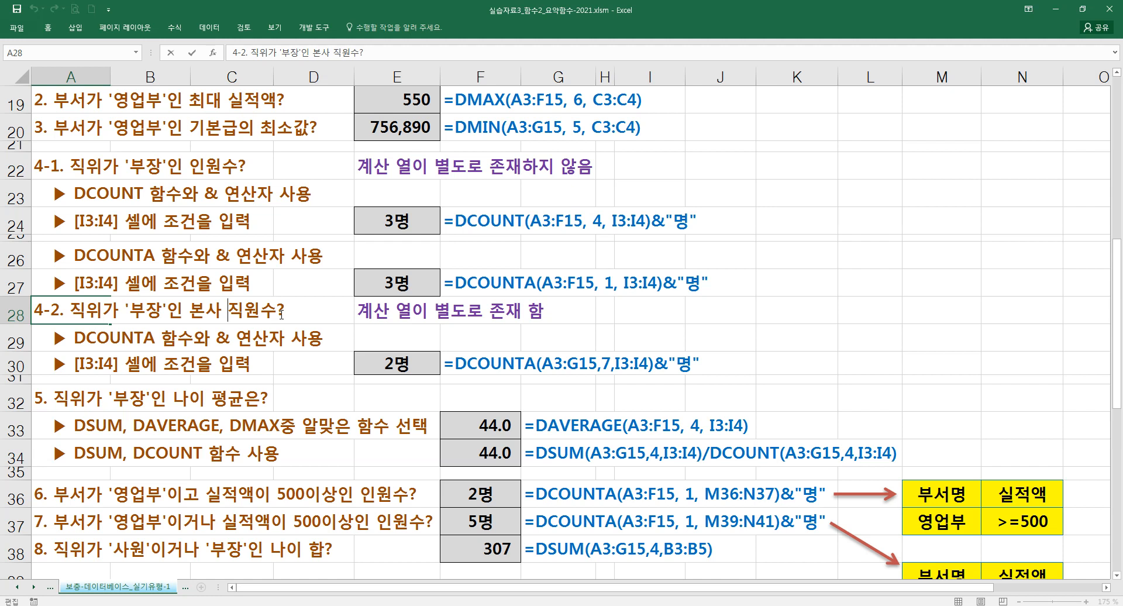
{"action": "left_click", "coordinate": [390, 334]}
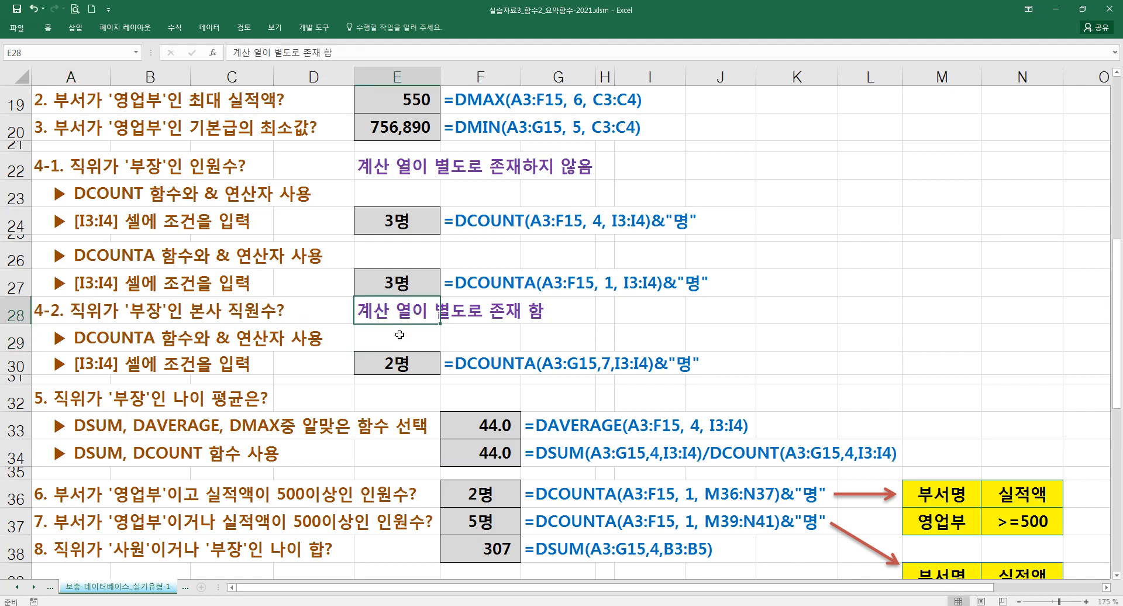
Start a DCOUNTA formula in E29 and open its function arguments
{"action": "left_click", "coordinate": [399, 334]}
{"action": "type", "text": "=ㅇ"}
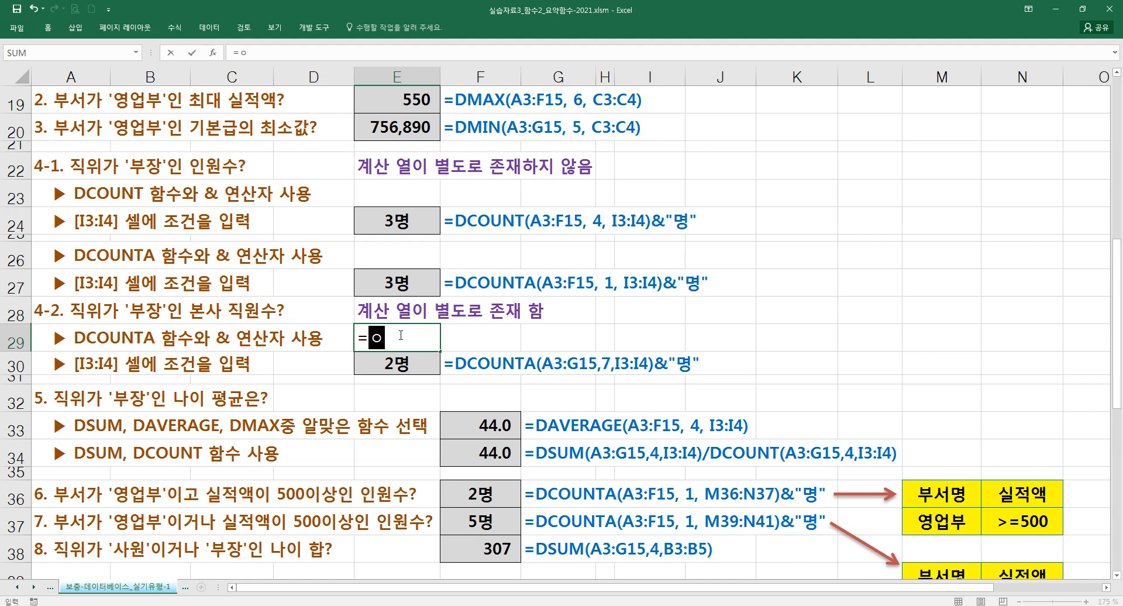
{"action": "type", "text": "ㅊㅐㅕㅜ"}
{"action": "key", "text": "BackSpace"}
{"action": "key", "text": "BackSpace"}
{"action": "key", "text": "BackSpace"}
{"action": "key", "text": "BackSpace"}
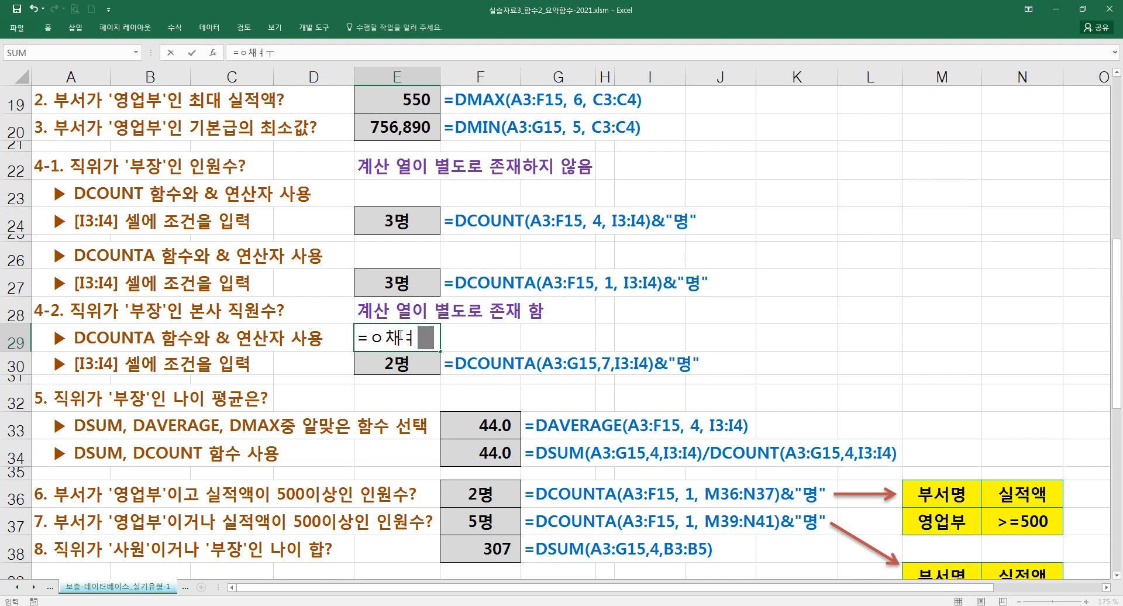
{"action": "type", "text": "dc"}
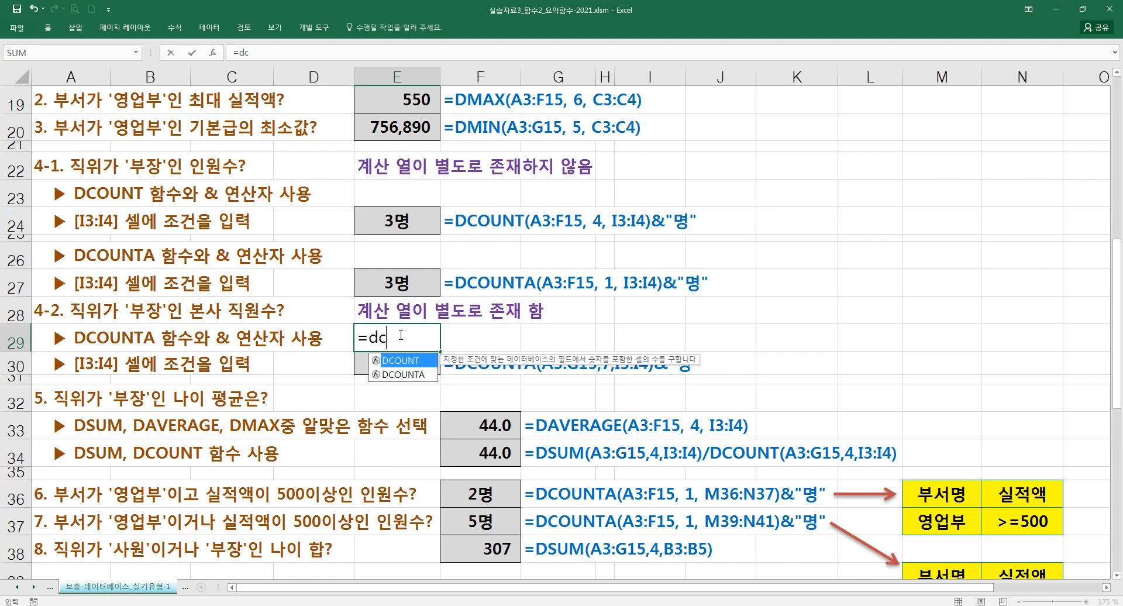
{"action": "type", "text": "ounta"}
{"action": "key", "text": "Tab"}
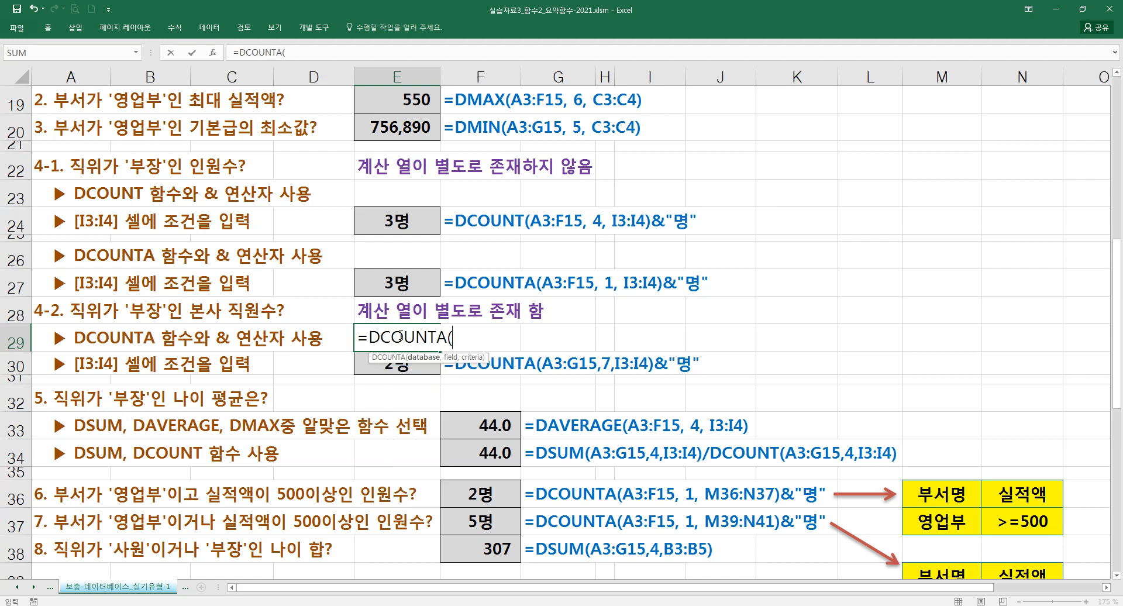
{"action": "key", "text": "ctrl+a"}
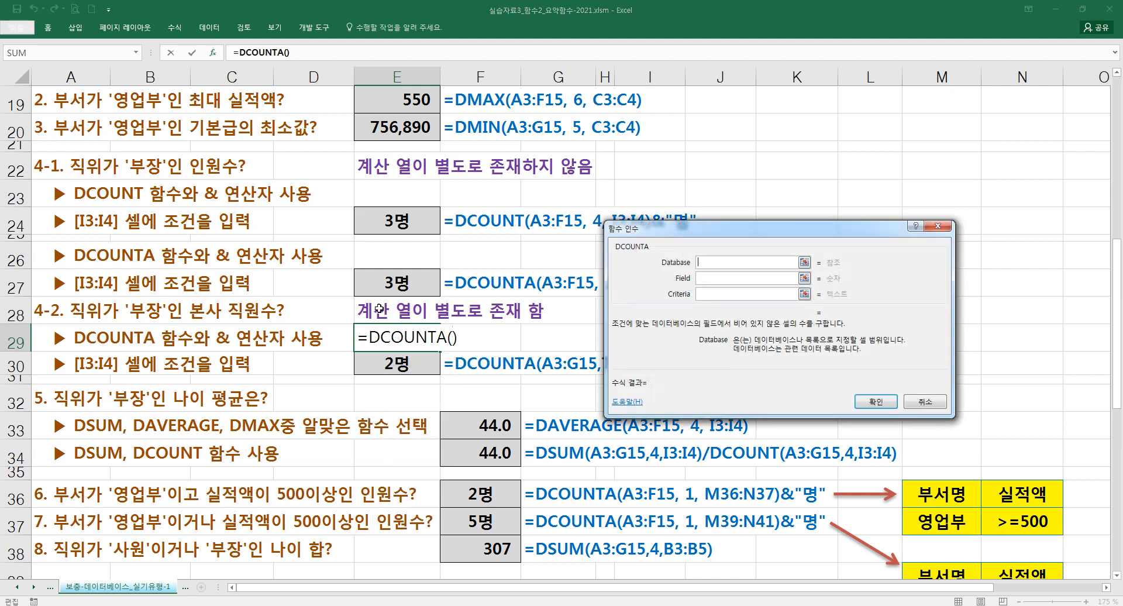
Fill the DCOUNTA arguments with database A3:G15, field 2 and criteria I3:I4
{"action": "scroll", "coordinate": [368, 310], "scroll_direction": "up", "scroll_amount": 6}
{"action": "left_click_drag", "start_coordinate": [82, 147], "coordinate": [550, 414]}
{"action": "key", "text": "Tab"}
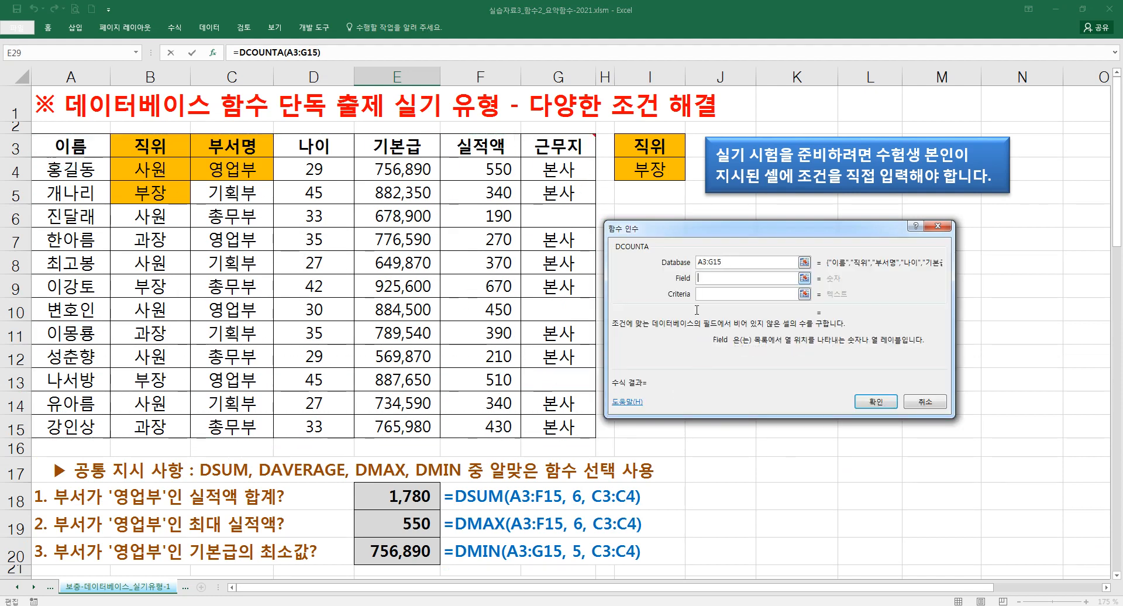
{"action": "scroll", "coordinate": [573, 414], "scroll_direction": "down", "scroll_amount": 7}
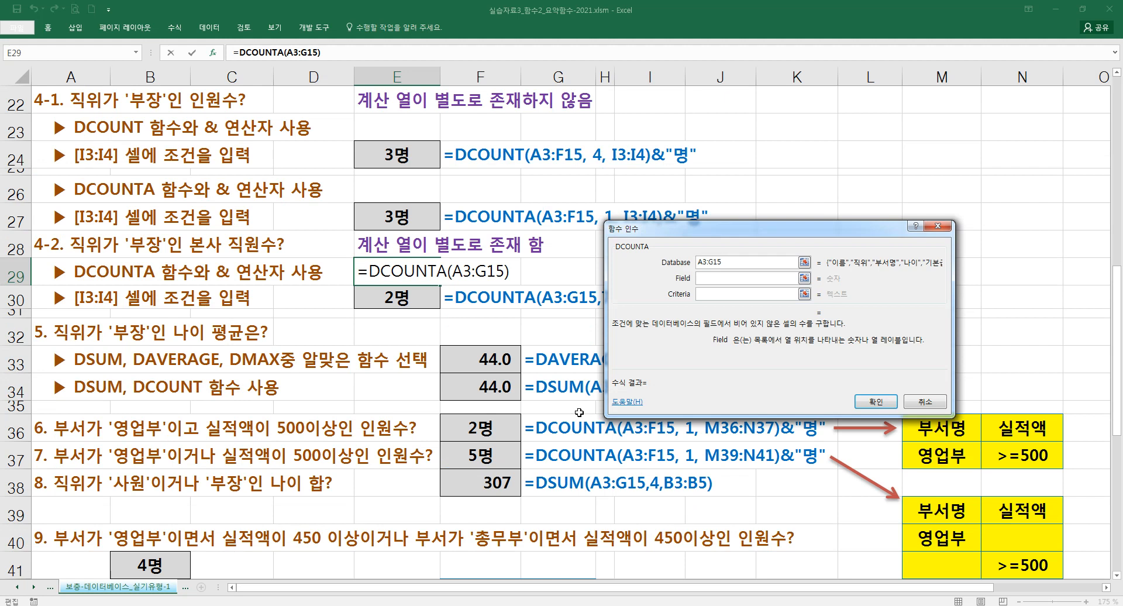
{"action": "type", "text": "2"}
{"action": "scroll", "coordinate": [608, 395], "scroll_direction": "up", "scroll_amount": 2}
{"action": "scroll", "coordinate": [608, 395], "scroll_direction": "up", "scroll_amount": 2}
{"action": "left_click", "coordinate": [705, 295]}
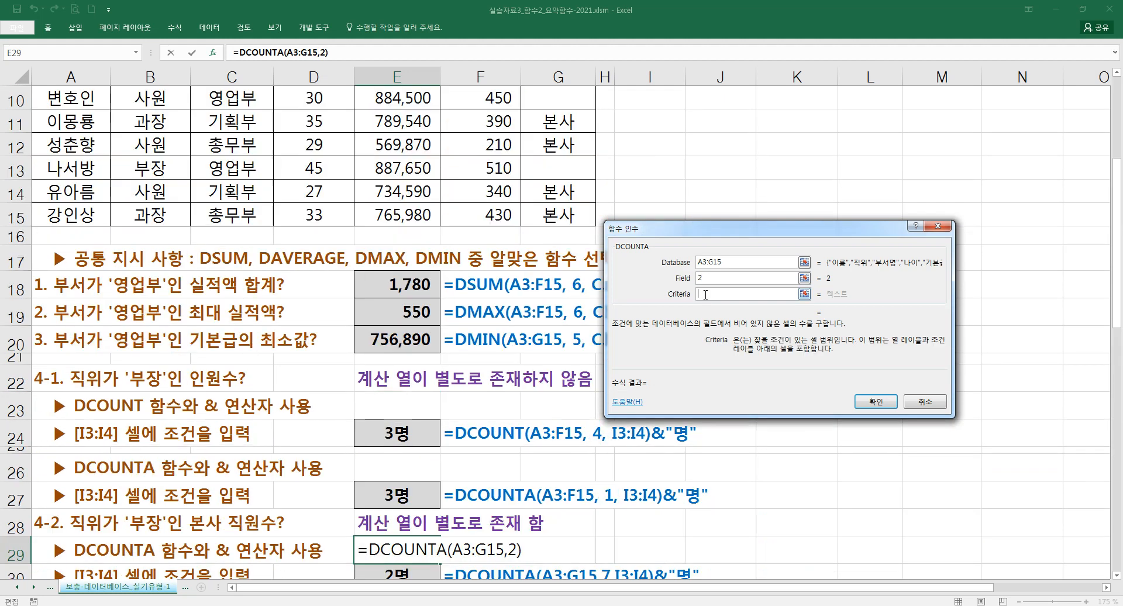
{"action": "scroll", "coordinate": [573, 351], "scroll_direction": "up", "scroll_amount": 3}
{"action": "left_click_drag", "start_coordinate": [649, 146], "coordinate": [650, 170]}
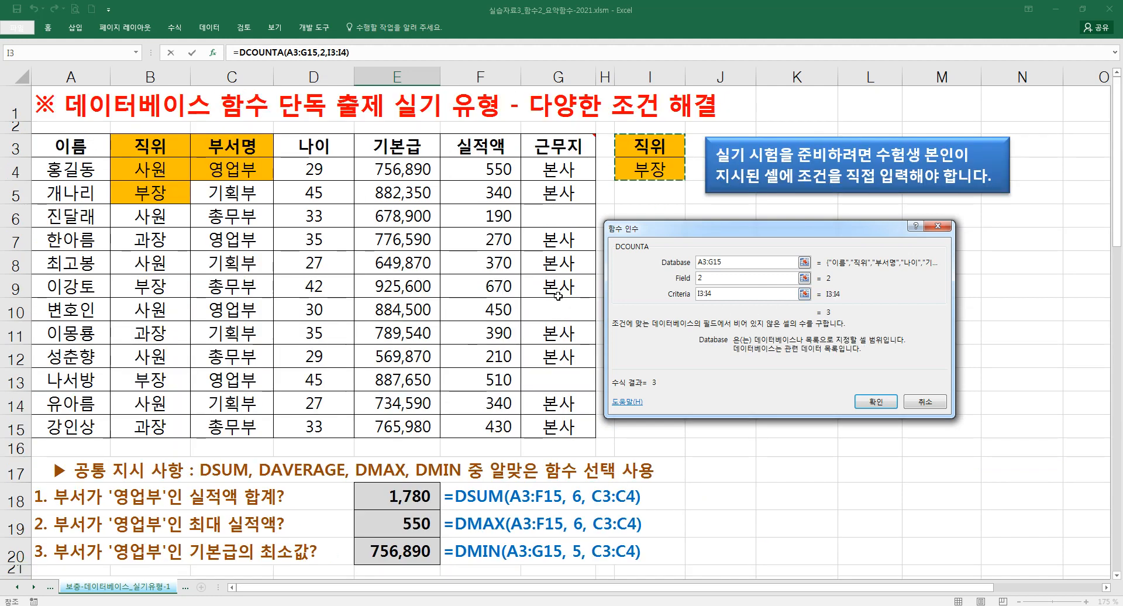
Change the DCOUNTA field number to 7, the 근무지 column, and review the arguments against question 4-2
{"action": "left_click_drag", "start_coordinate": [709, 277], "coordinate": [658, 276]}
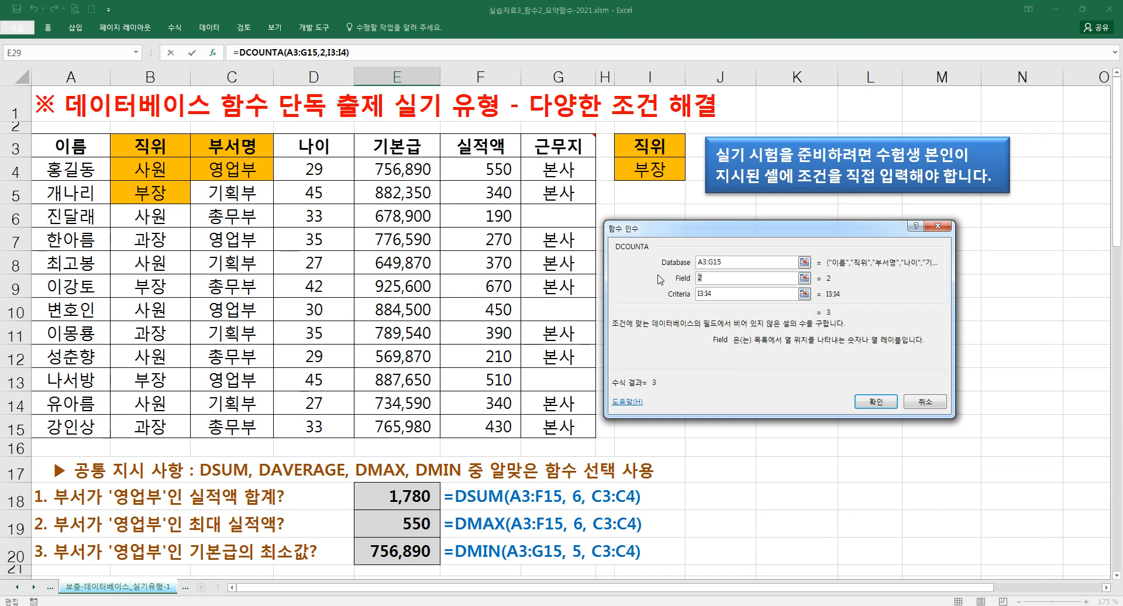
{"action": "type", "text": "7"}
{"action": "scroll", "coordinate": [683, 358], "scroll_direction": "down", "scroll_amount": 5}
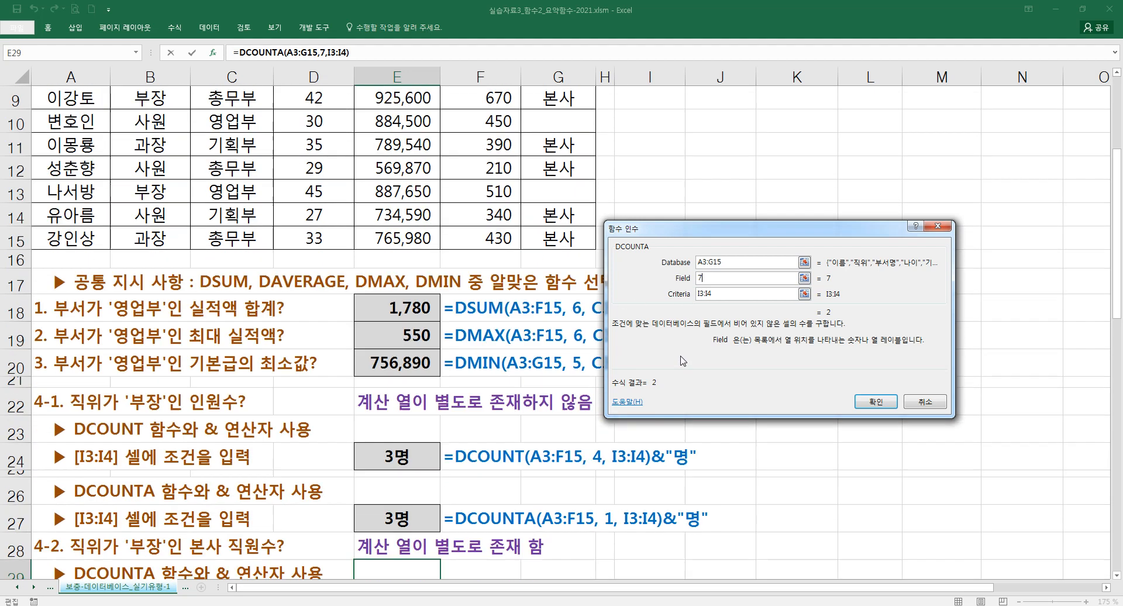
{"action": "scroll", "coordinate": [683, 360], "scroll_direction": "down", "scroll_amount": 3}
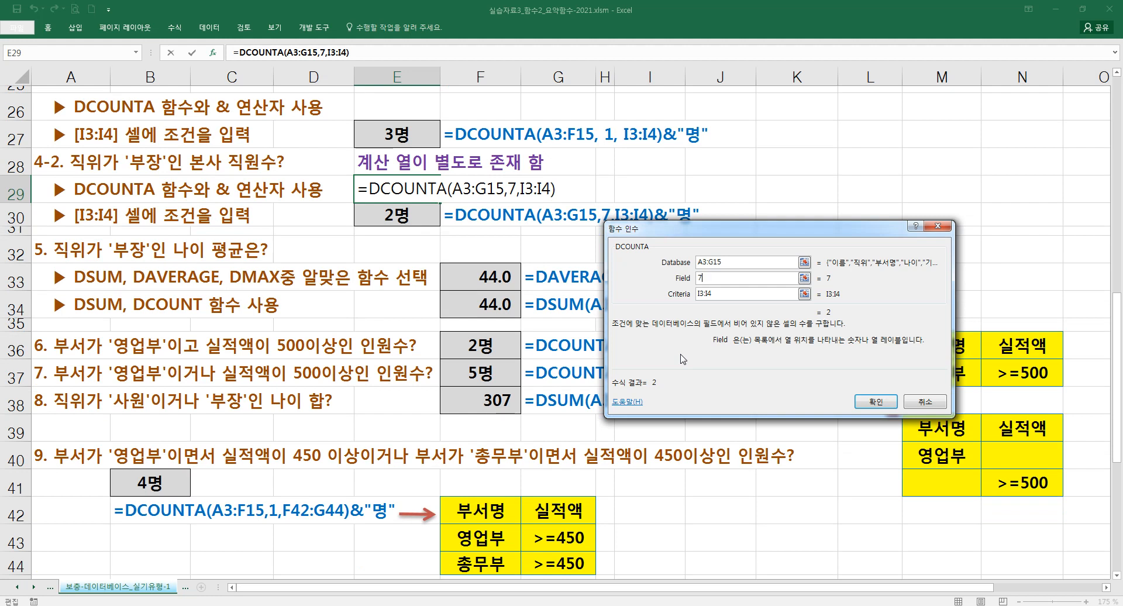
{"action": "left_click", "coordinate": [715, 294]}
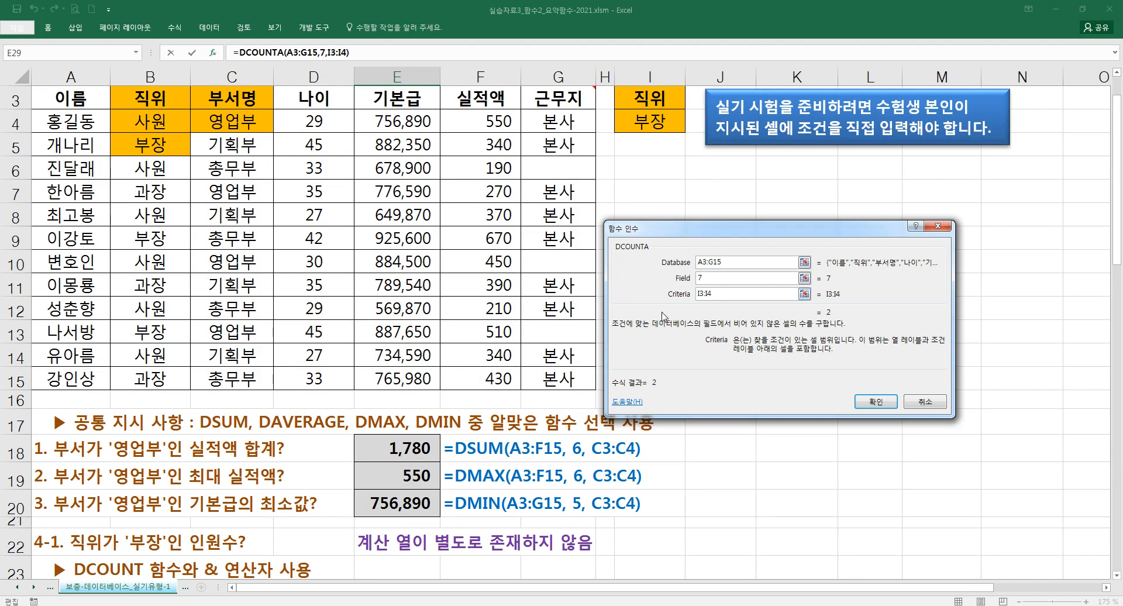
Confirm the DCOUNTA formula in E29 and delete it from the cell
{"action": "scroll", "coordinate": [659, 334], "scroll_direction": "down", "scroll_amount": 4}
{"action": "left_click", "coordinate": [868, 400]}
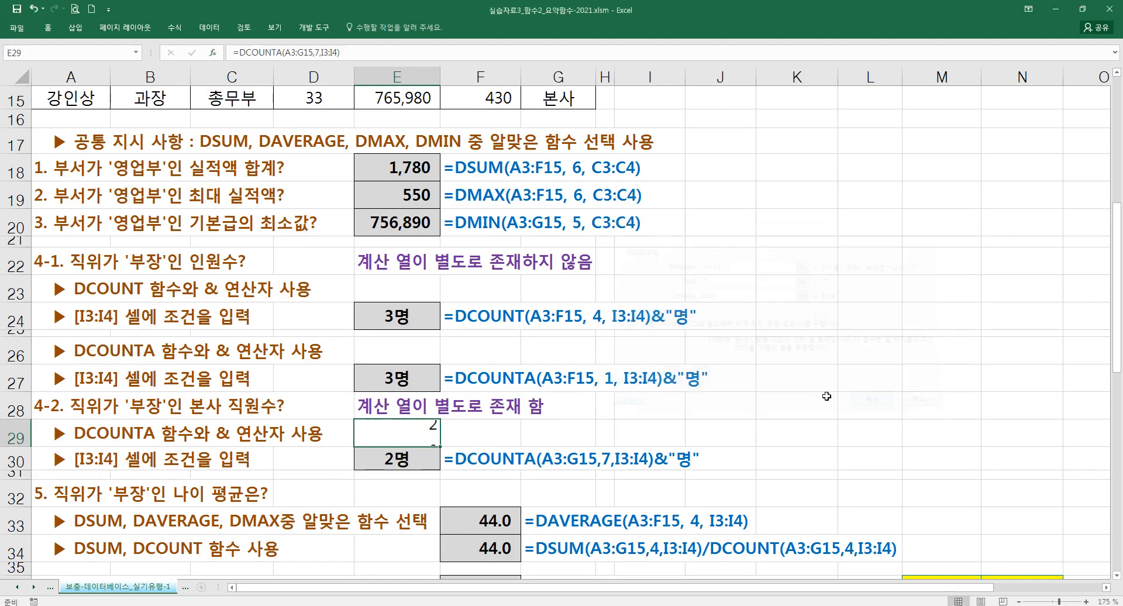
{"action": "key", "text": "Delete"}
Edit the formula in E30, spacing its arguments as =DCOUNTA(A3:G15, 7, I3:I4)&"명"
{"action": "left_click", "coordinate": [397, 468]}
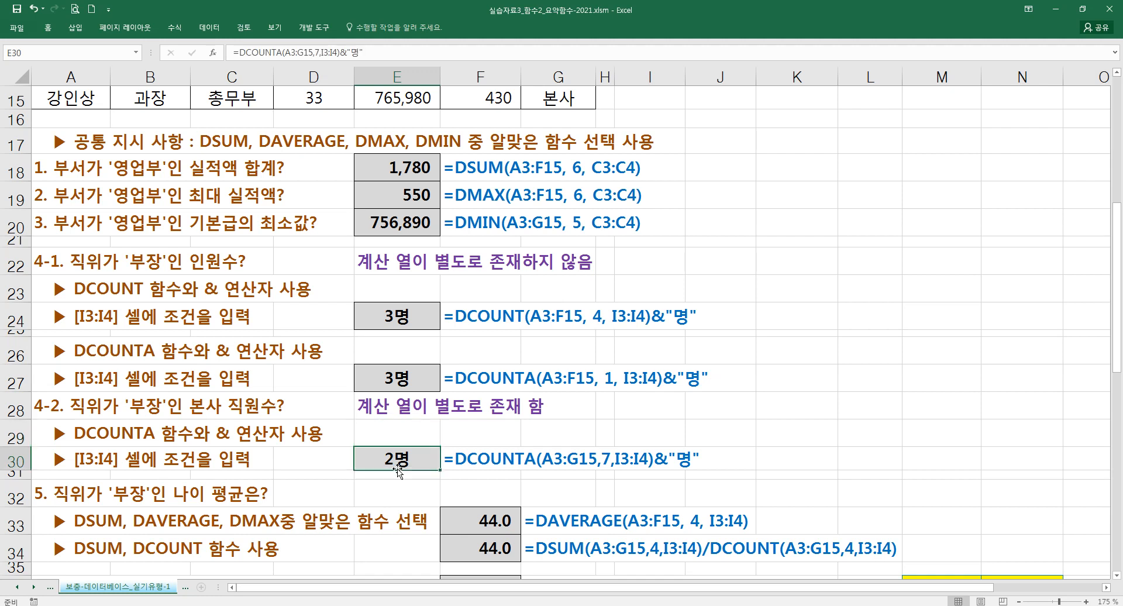
{"action": "double_click", "coordinate": [398, 468]}
{"action": "left_click", "coordinate": [427, 458]}
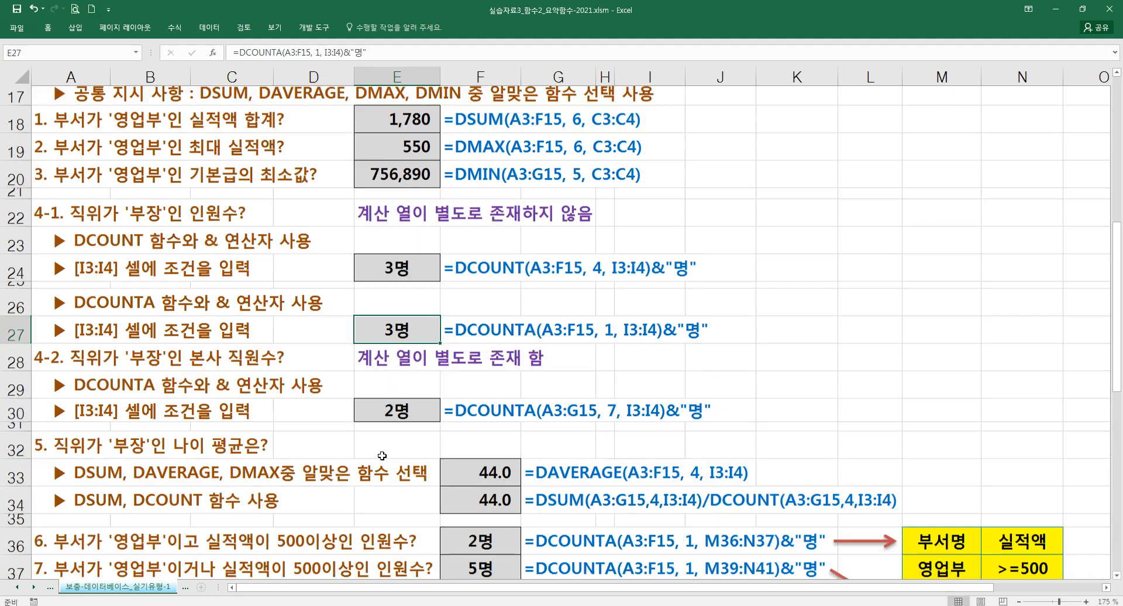
Start a DAVERAGE formula in F32 beside question 5 and open its function arguments
{"action": "scroll", "coordinate": [382, 456], "scroll_direction": "down", "scroll_amount": 7}
{"action": "scroll", "coordinate": [296, 396], "scroll_direction": "up", "scroll_amount": 1}
{"action": "scroll", "coordinate": [295, 396], "scroll_direction": "up", "scroll_amount": 1}
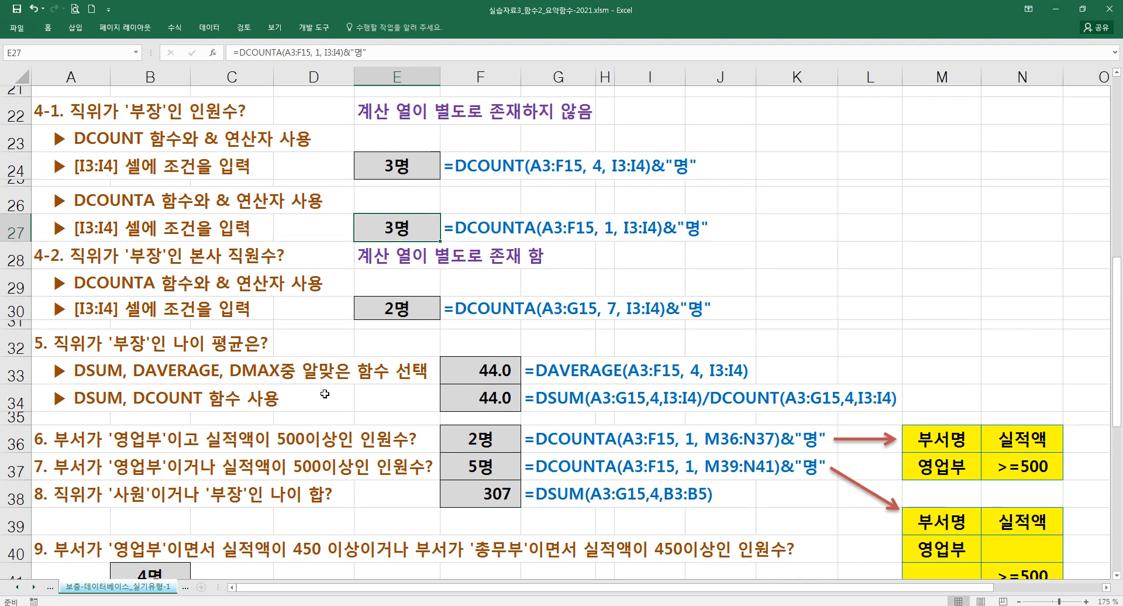
{"action": "left_click", "coordinate": [481, 342]}
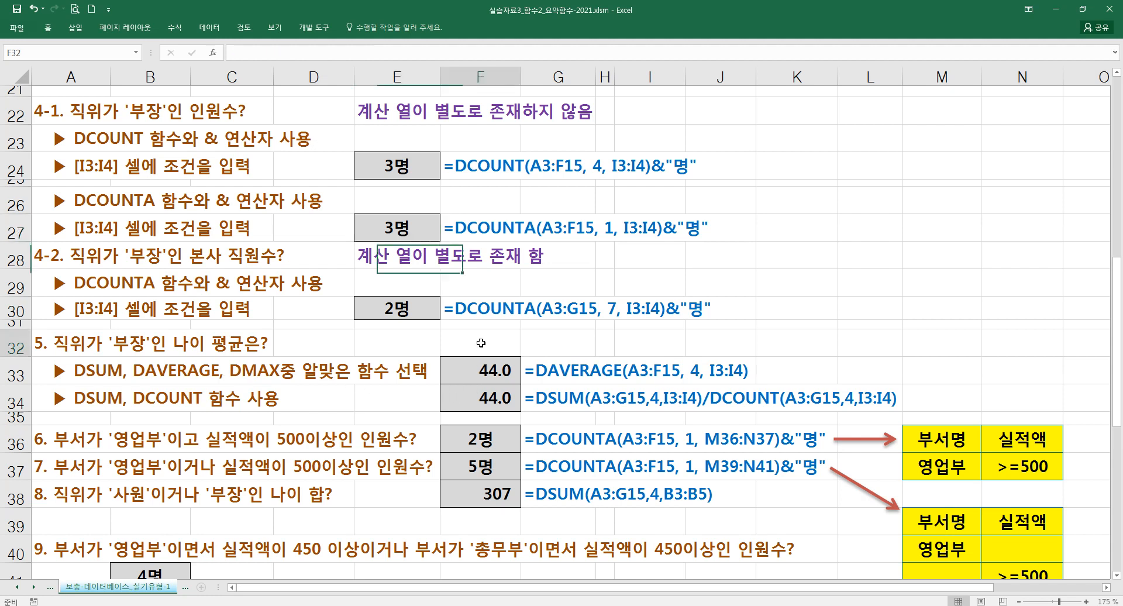
{"action": "type", "text": "=da"}
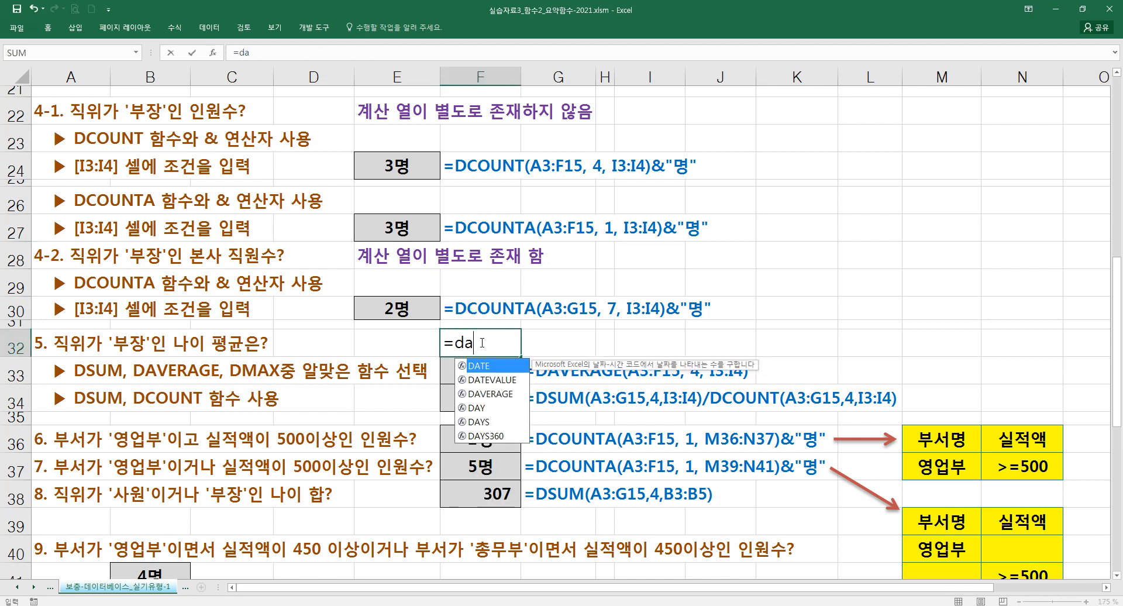
{"action": "type", "text": "ve"}
{"action": "key", "text": "Tab"}
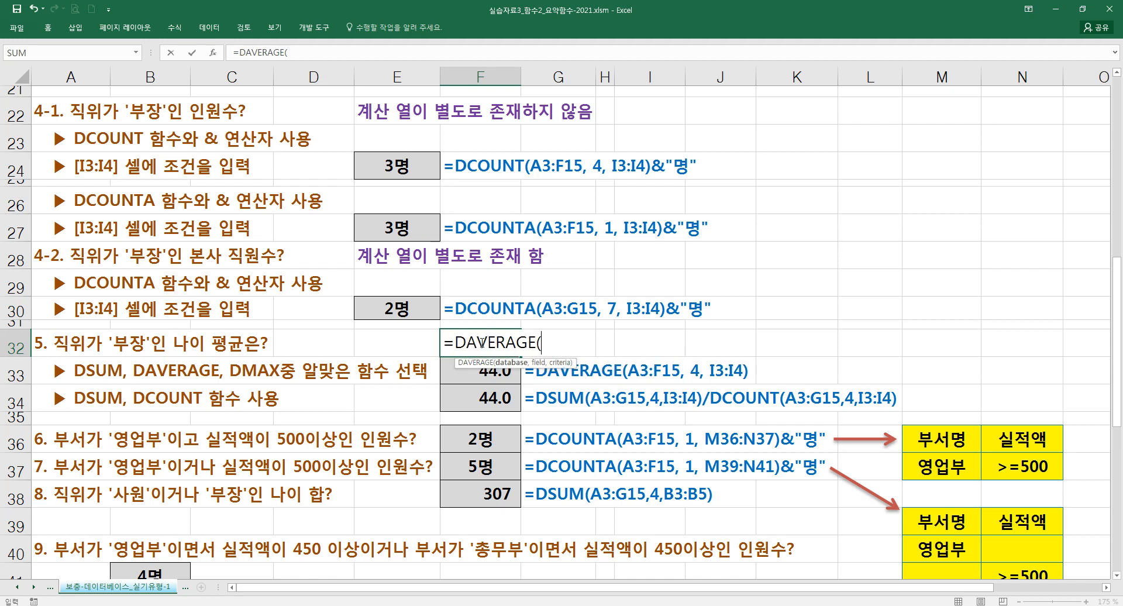
{"action": "key", "text": "ctrl+a"}
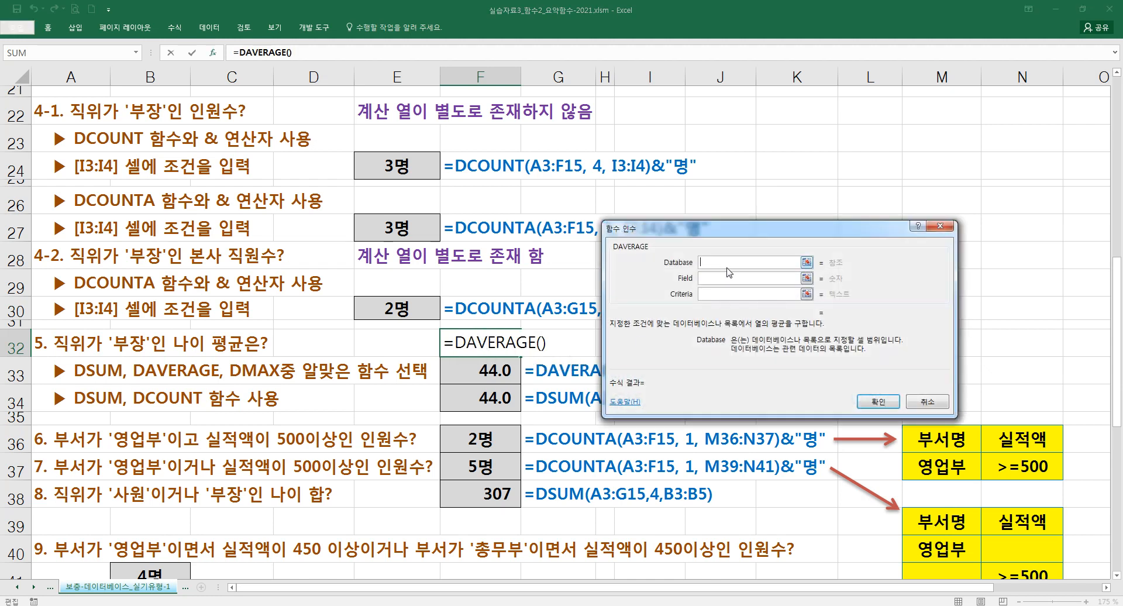
Fill the DAVERAGE arguments with database A3:G15, field 4 and criteria I3:I4
{"action": "scroll", "coordinate": [456, 268], "scroll_direction": "up", "scroll_amount": 7}
{"action": "left_click_drag", "start_coordinate": [65, 148], "coordinate": [561, 429]}
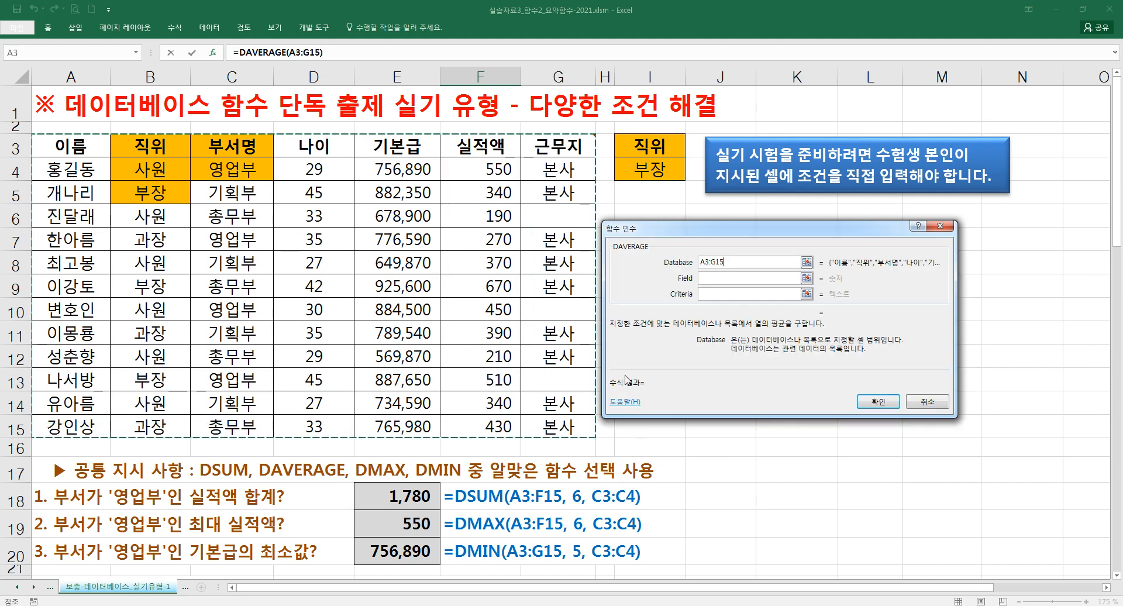
{"action": "left_click", "coordinate": [705, 281]}
{"action": "key", "text": "Tab"}
{"action": "left_click_drag", "start_coordinate": [649, 146], "coordinate": [649, 169]}
{"action": "left_click", "coordinate": [713, 279]}
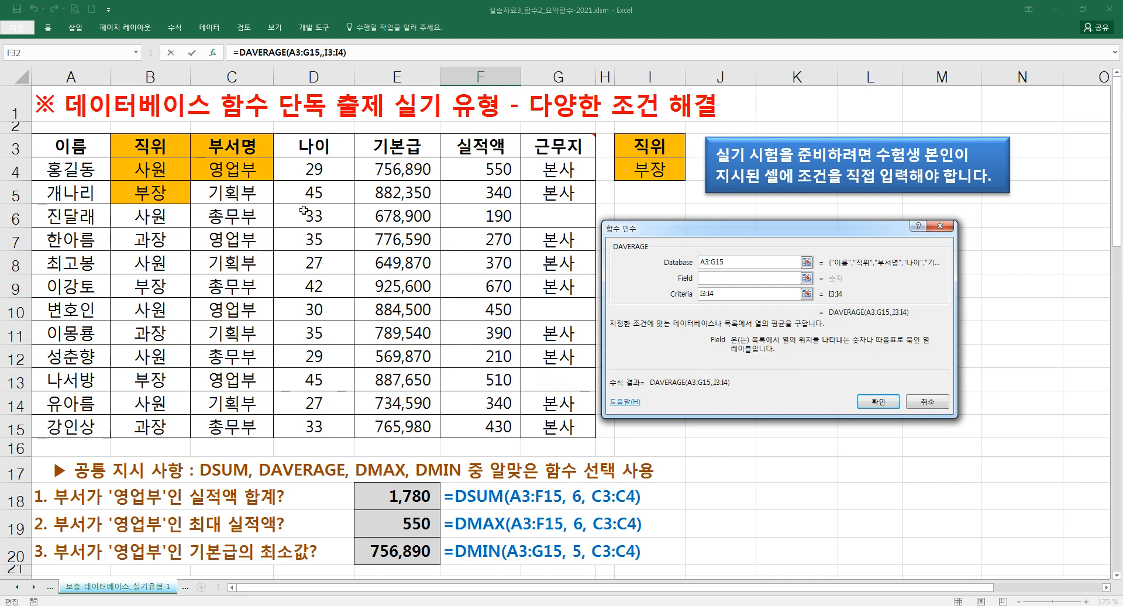
{"action": "type", "text": "4"}
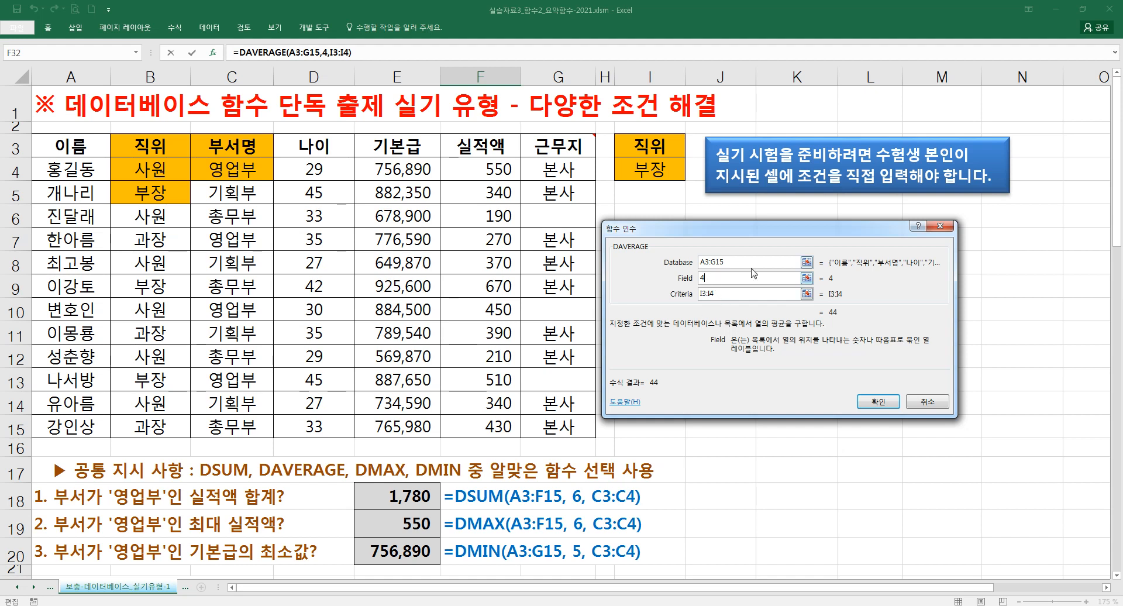
Confirm the DAVERAGE formula in F32 and delete it from the cell
{"action": "left_click", "coordinate": [880, 406]}
{"action": "scroll", "coordinate": [491, 471], "scroll_direction": "down", "scroll_amount": 5}
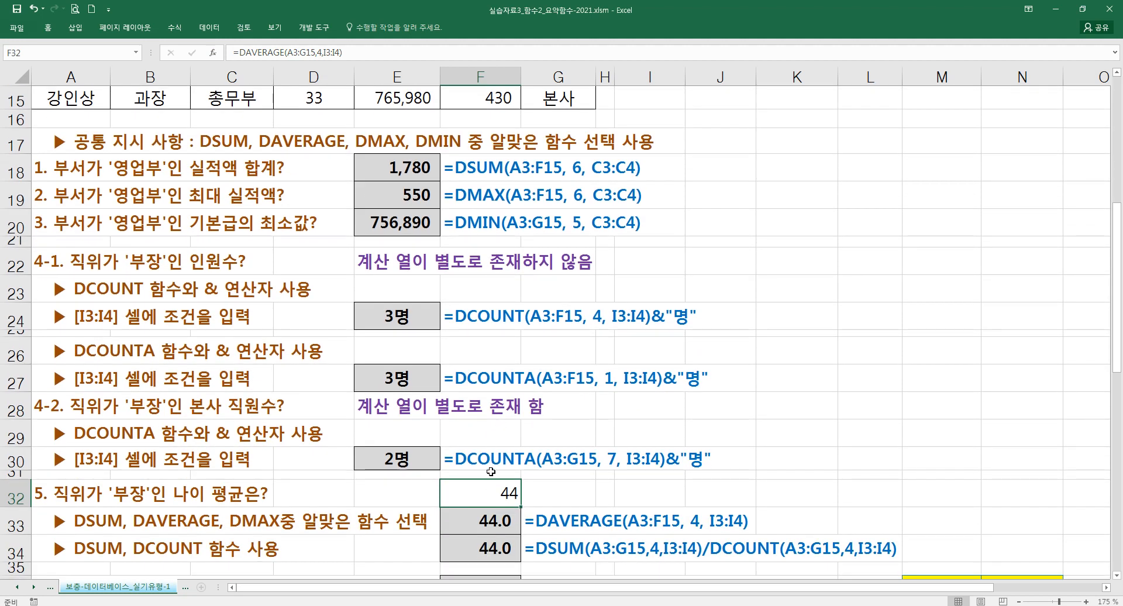
{"action": "key", "text": "Delete"}
Compare the DAVERAGE formula in F33 with the DSUM divided by DCOUNT formula in F34
{"action": "scroll", "coordinate": [491, 487], "scroll_direction": "down", "scroll_amount": 2}
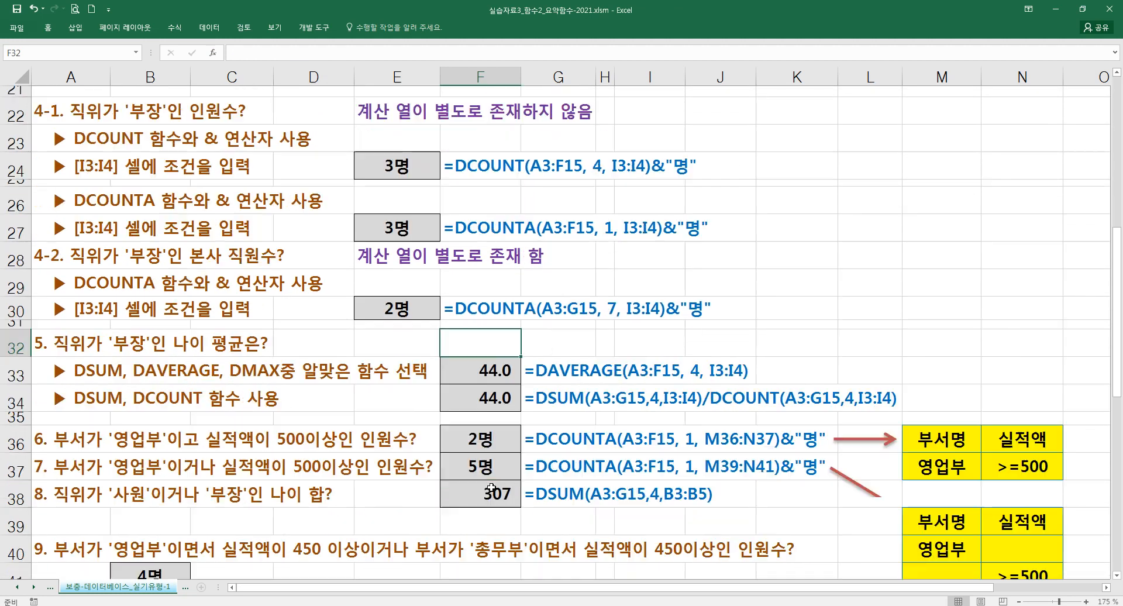
{"action": "left_click", "coordinate": [485, 382]}
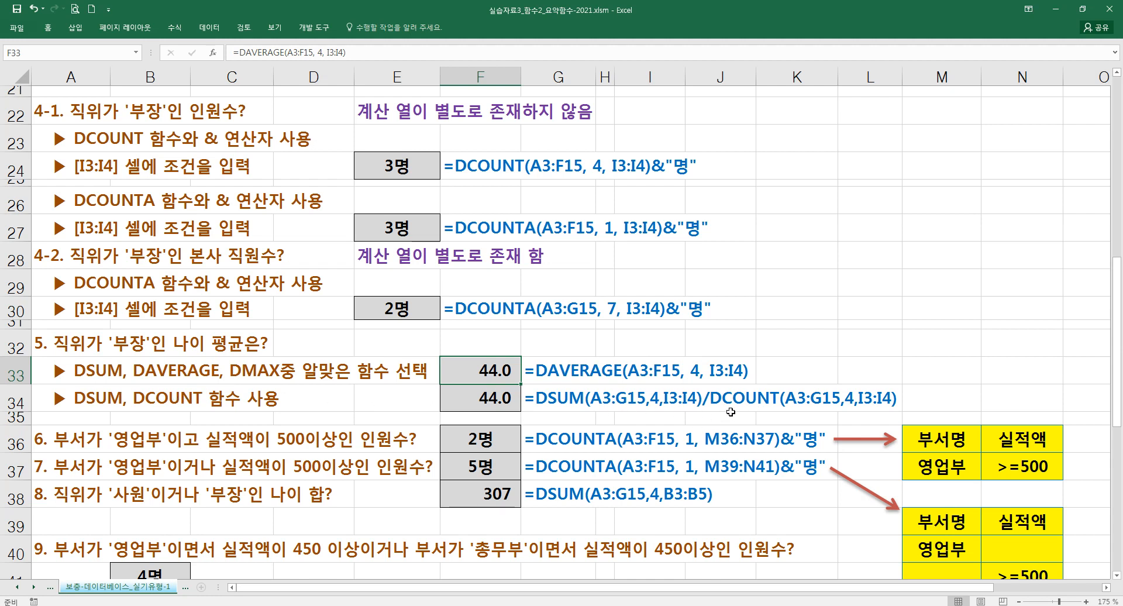
{"action": "double_click", "coordinate": [493, 401]}
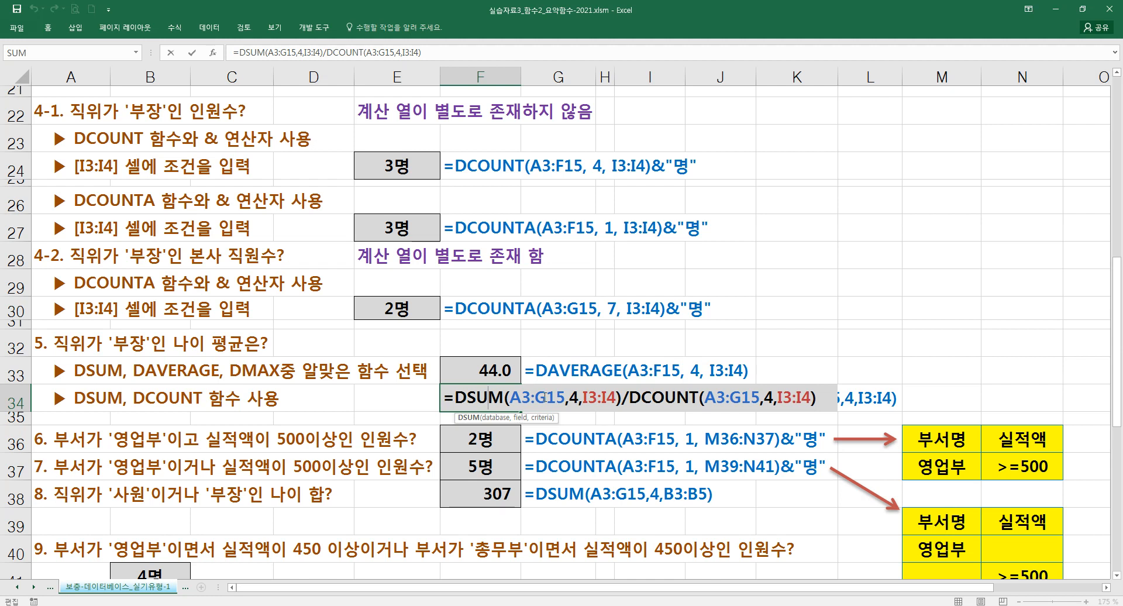
{"action": "key", "text": "ctrl+Return"}
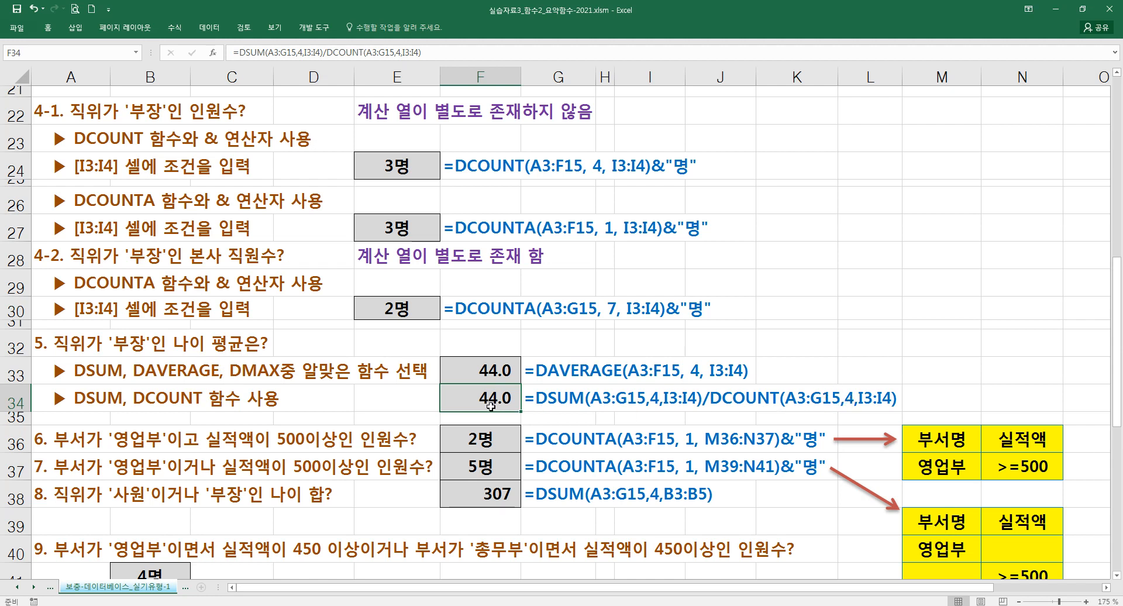
{"action": "left_click_drag", "start_coordinate": [478, 367], "coordinate": [478, 396]}
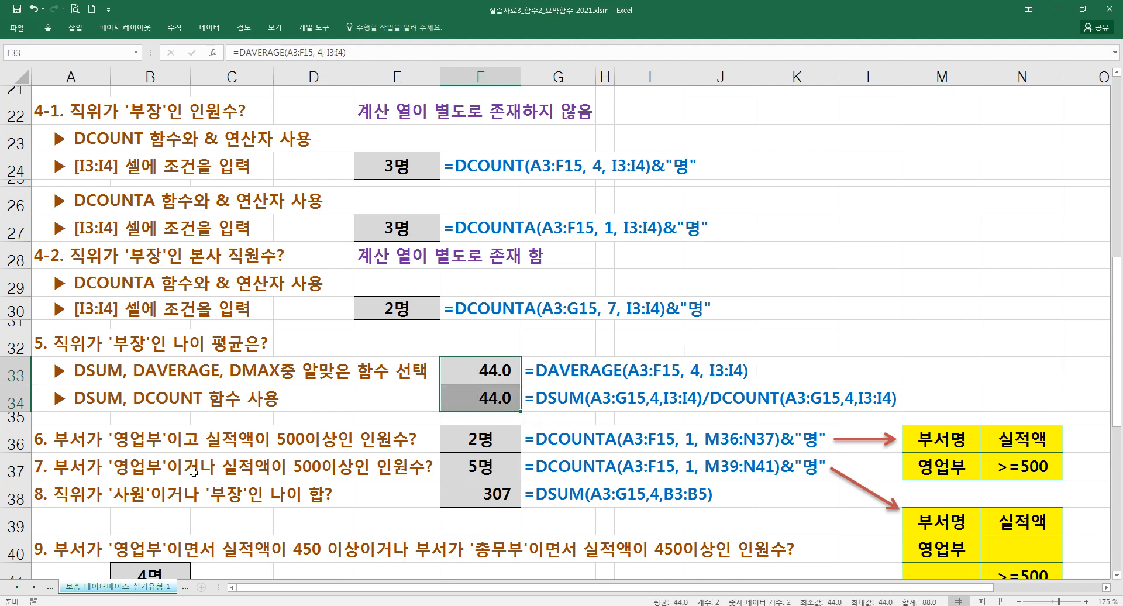
Go back through the 보충-조건범위작성법 sheet to the D함수개요 sheet and bring the DCOUNT/DCOUNTA notes into view
{"action": "left_click", "coordinate": [17, 587]}
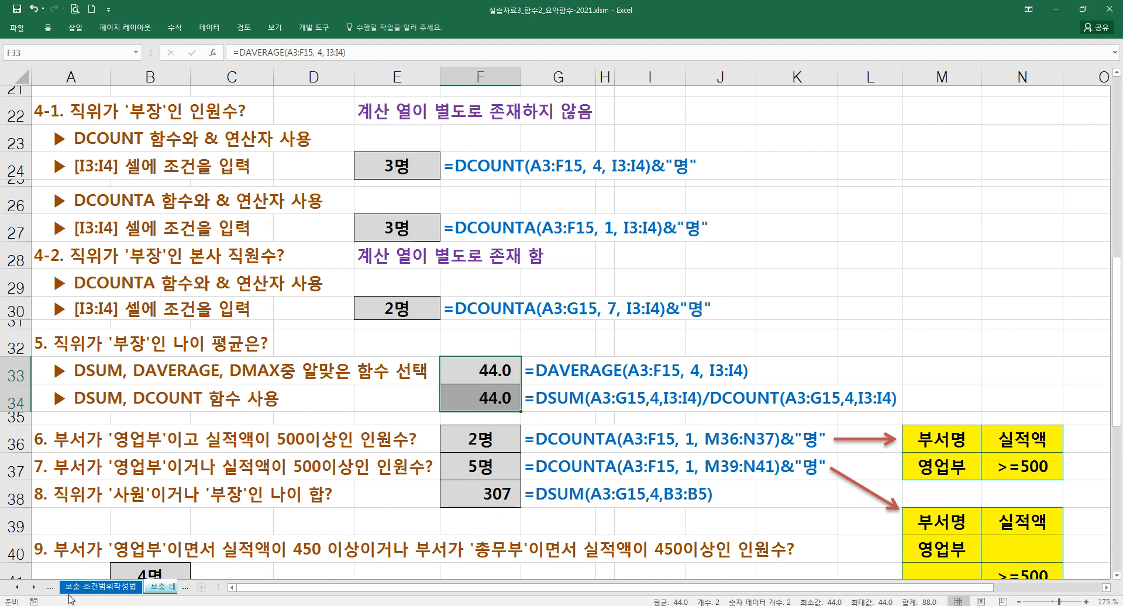
{"action": "left_click", "coordinate": [100, 586]}
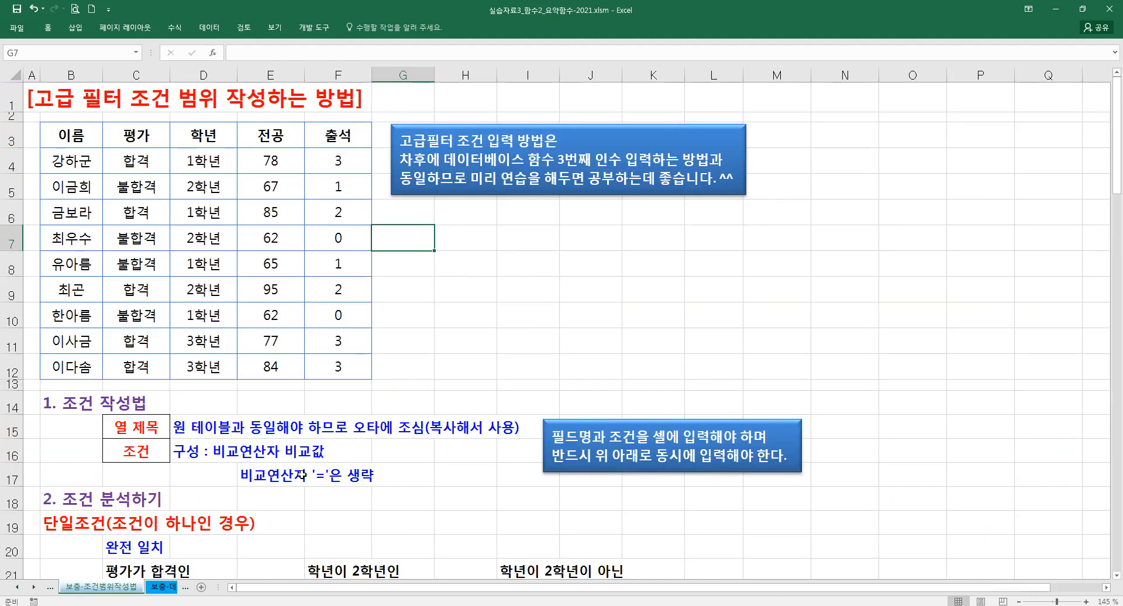
{"action": "left_click", "coordinate": [18, 587]}
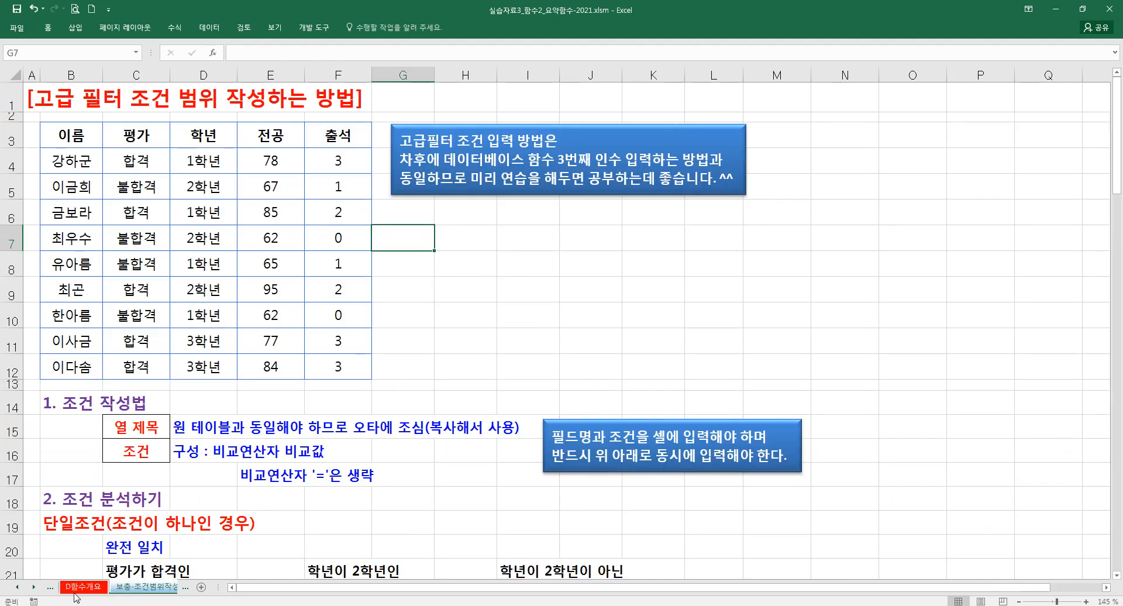
{"action": "left_click", "coordinate": [93, 587]}
{"action": "scroll", "coordinate": [429, 332], "scroll_direction": "up", "scroll_amount": 4}
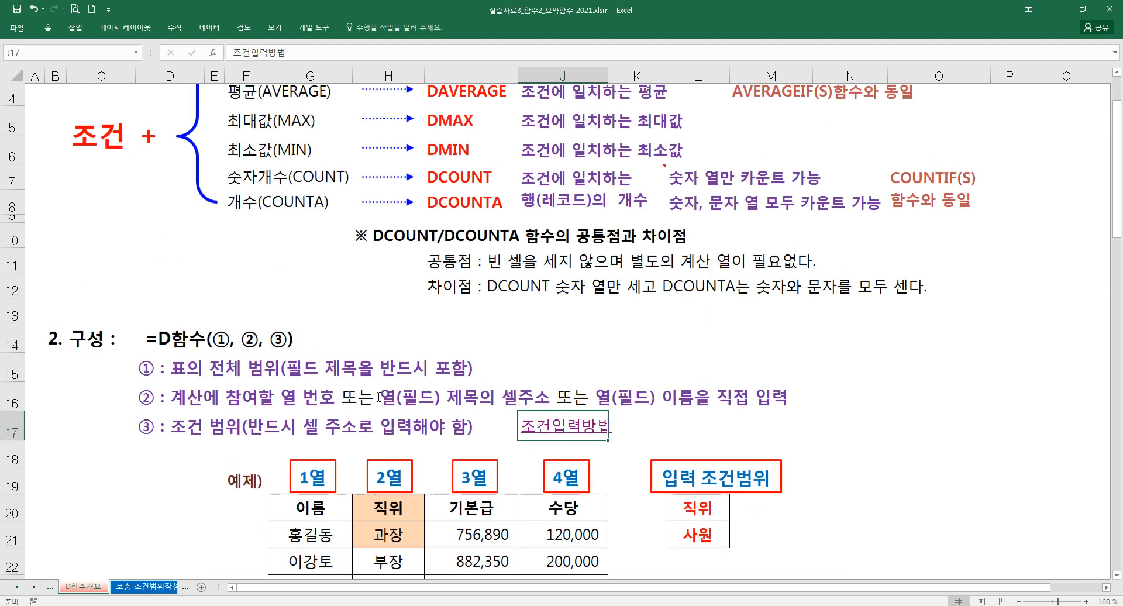
Begin a note in H13 below the DCOUNT/DCOUNTA comparison with the ※ symbol and the text DAVERAGE
{"action": "left_click", "coordinate": [417, 319]}
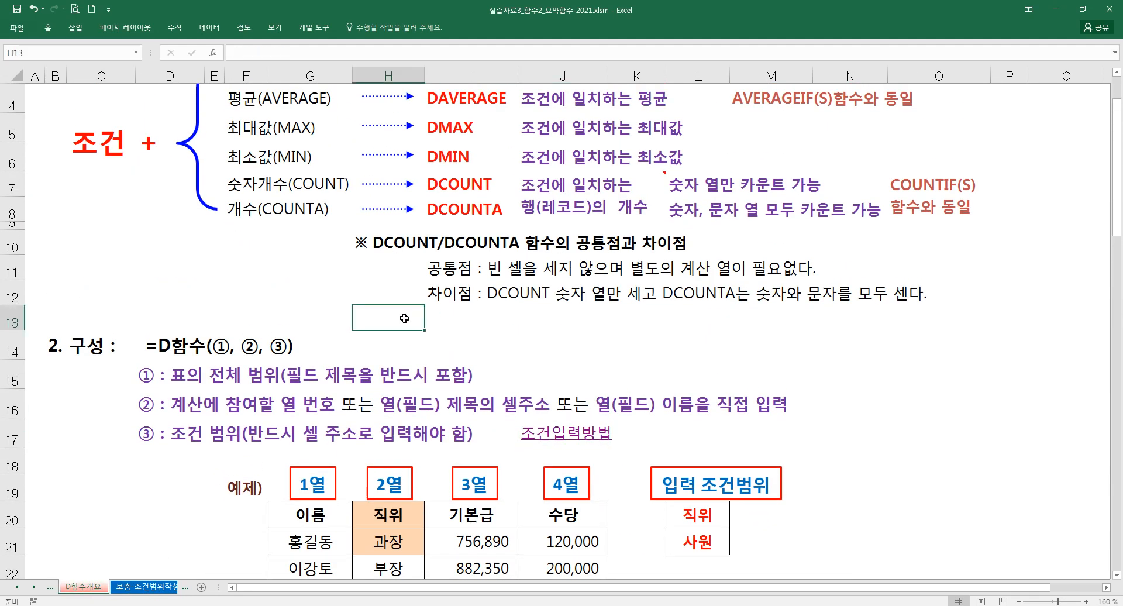
{"action": "double_click", "coordinate": [405, 319]}
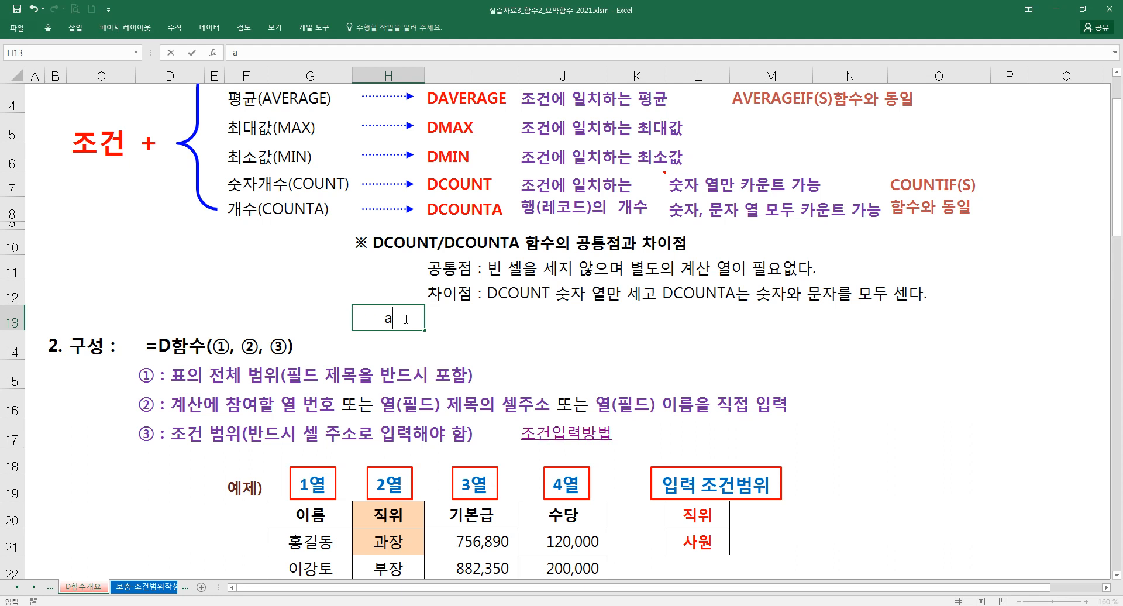
{"action": "type", "text": "ㅁ"}
{"action": "key", "text": "Hangul_Hanja"}
{"action": "key", "text": "Down"}
{"action": "key", "text": "Down"}
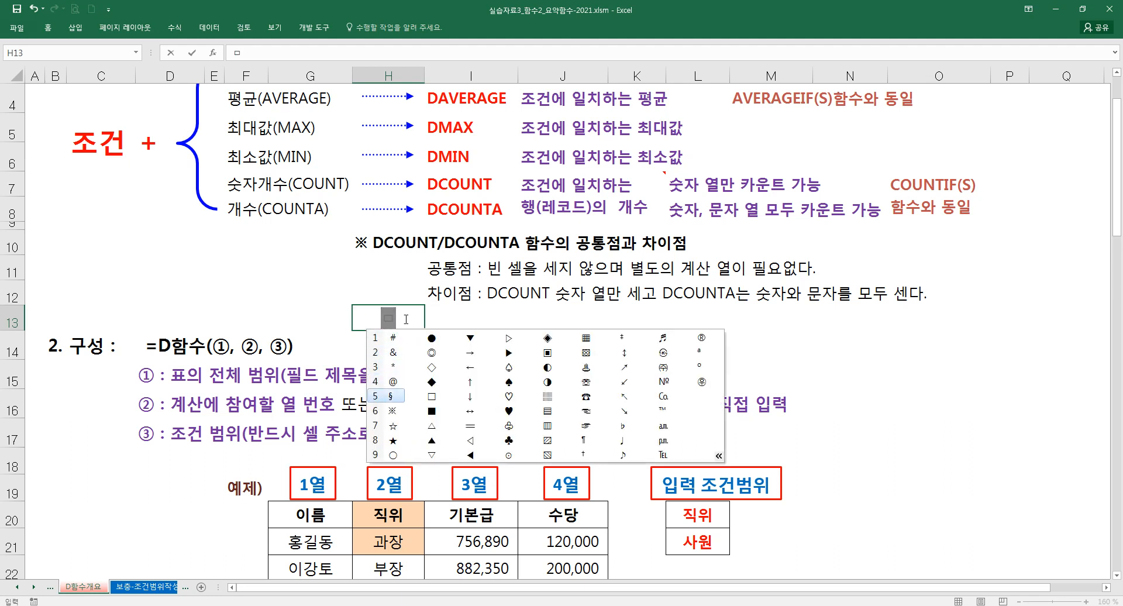
{"action": "type", "text": "6"}
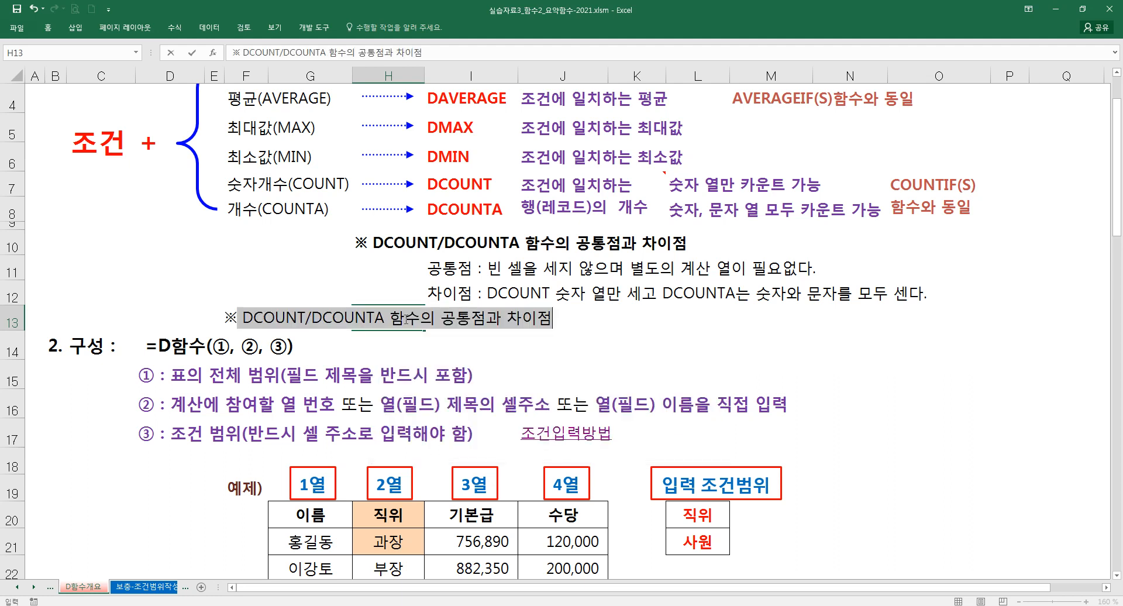
{"action": "type", "text": " DAVERAGE"}
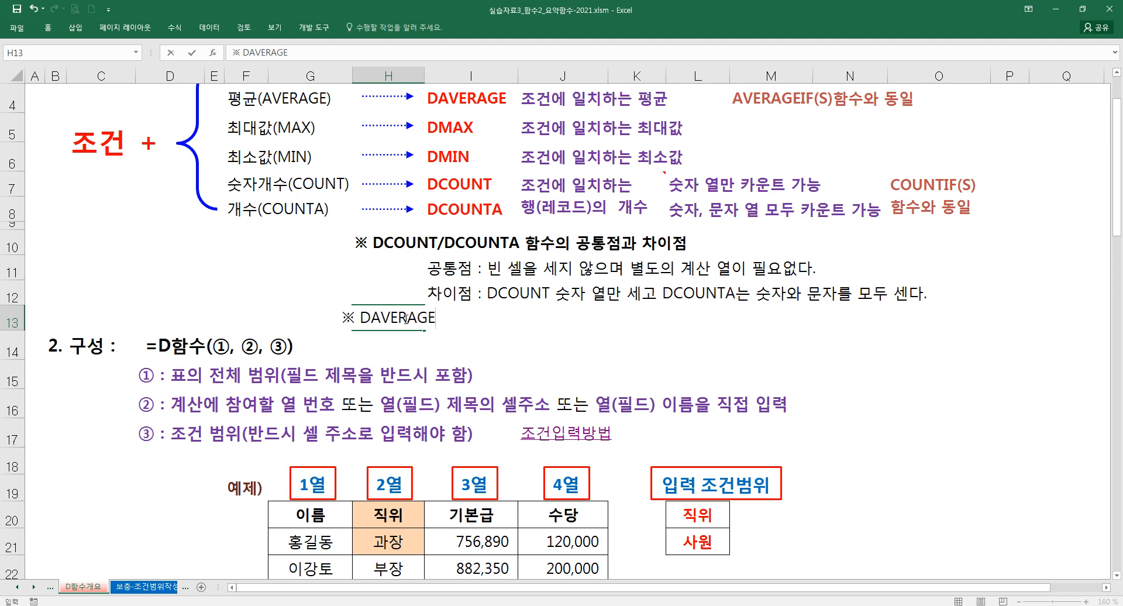
Continue the H13 note with "= DSUM", removing the mistyped characters
{"action": "type", "text": " = "}
{"action": "type", "text": "ㅇ녀ㅡ"}
{"action": "key", "text": "BackSpace"}
{"action": "key", "text": "BackSpace"}
{"action": "key", "text": "BackSpace"}
{"action": "key", "text": "BackSpace"}
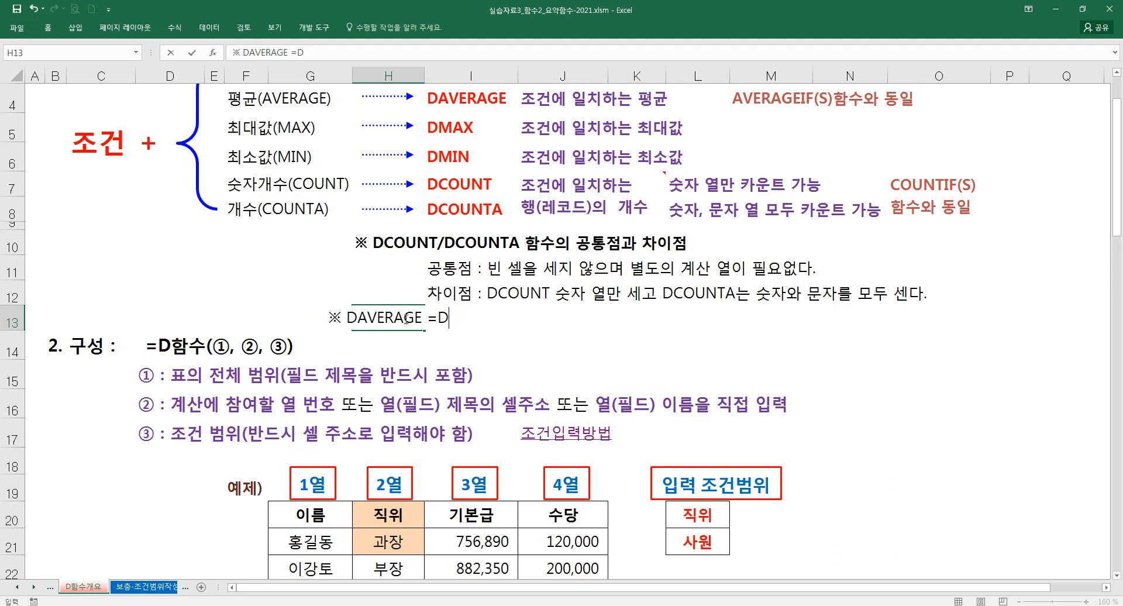
{"action": "type", "text": "DSU"}
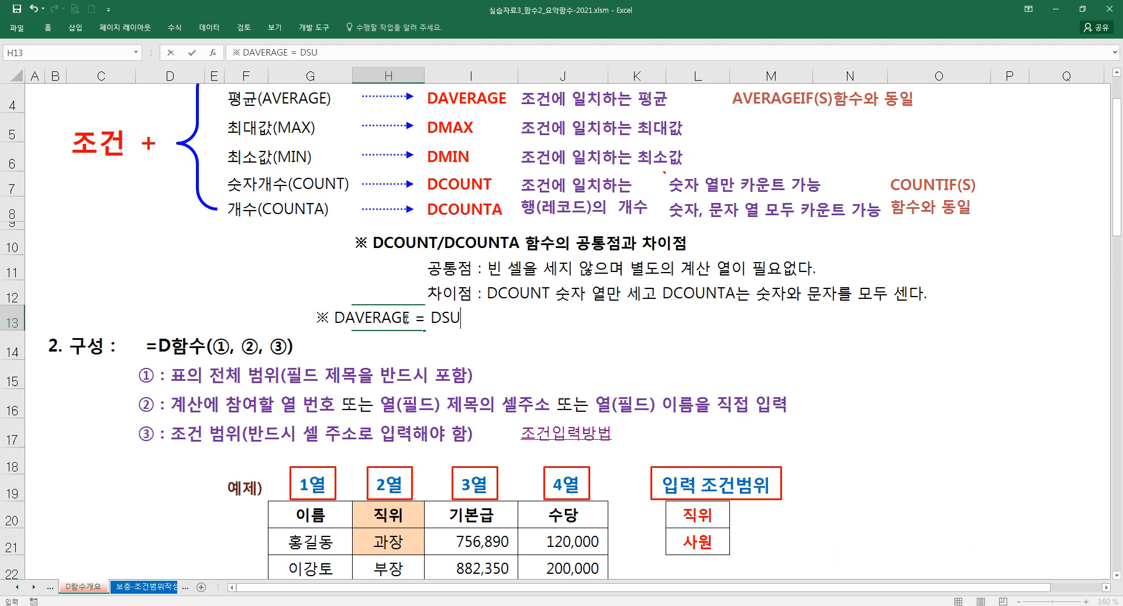
{"action": "type", "text": "M e"}
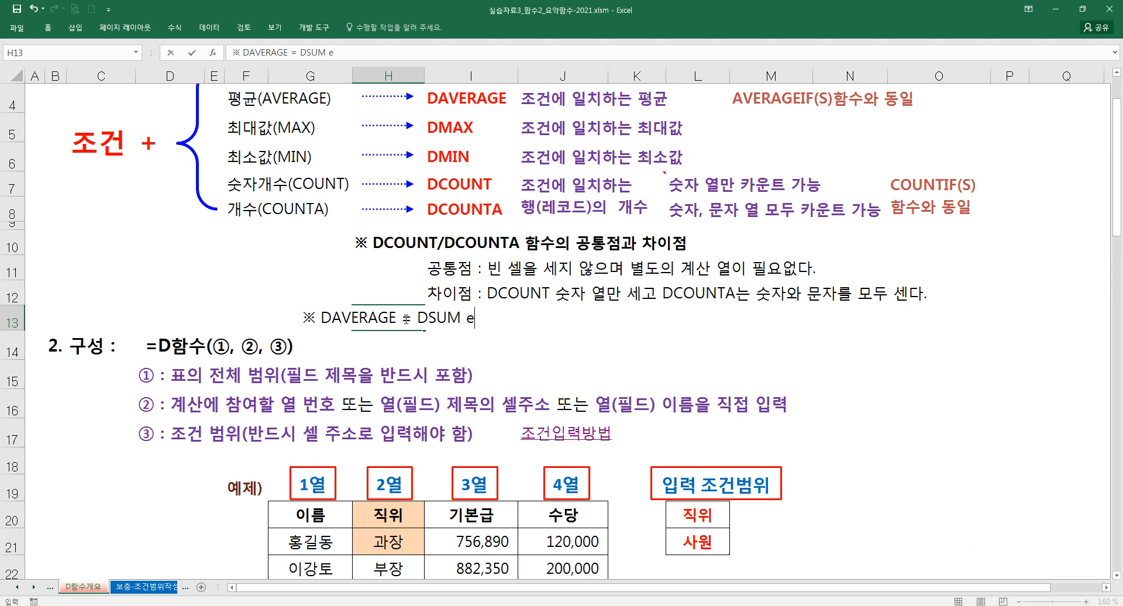
{"action": "key", "text": "BackSpace"}
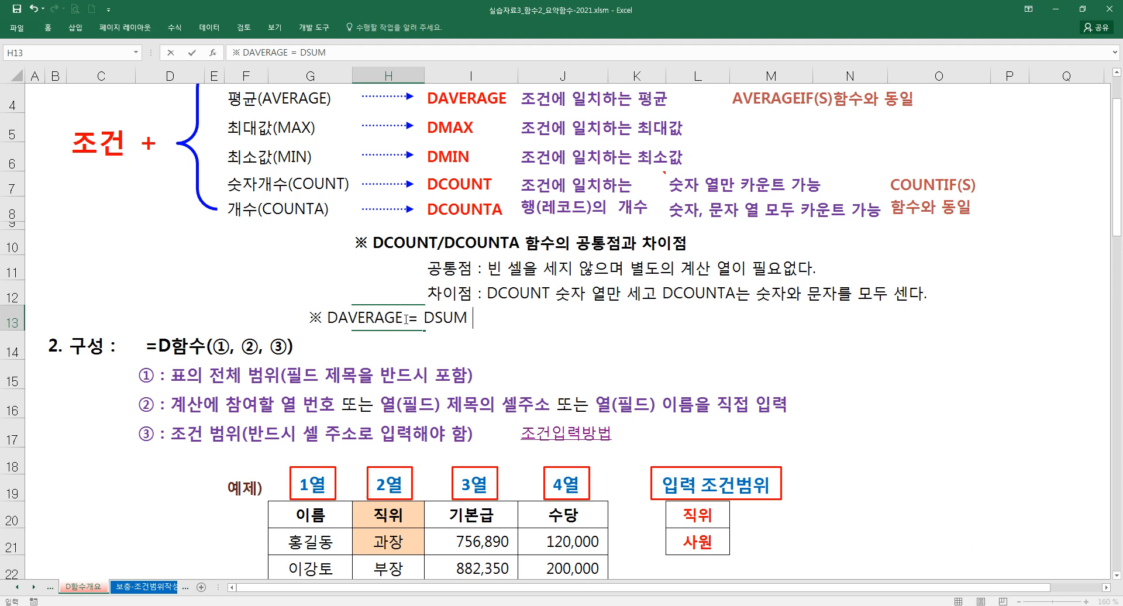
Add the ÷ symbol to the H13 note and follow it with "DCOUNT ="
{"action": "type", "text": "ㄷ"}
{"action": "key", "text": "Hangul_Hanja"}
{"action": "key", "text": "Tab"}
{"action": "key", "text": "Down"}
{"action": "key", "text": "Down"}
{"action": "key", "text": "Down"}
{"action": "key", "text": "Down"}
{"action": "key", "text": "Down"}
{"action": "key", "text": "Down"}
{"action": "key", "text": "Down"}
{"action": "key", "text": "Left"}
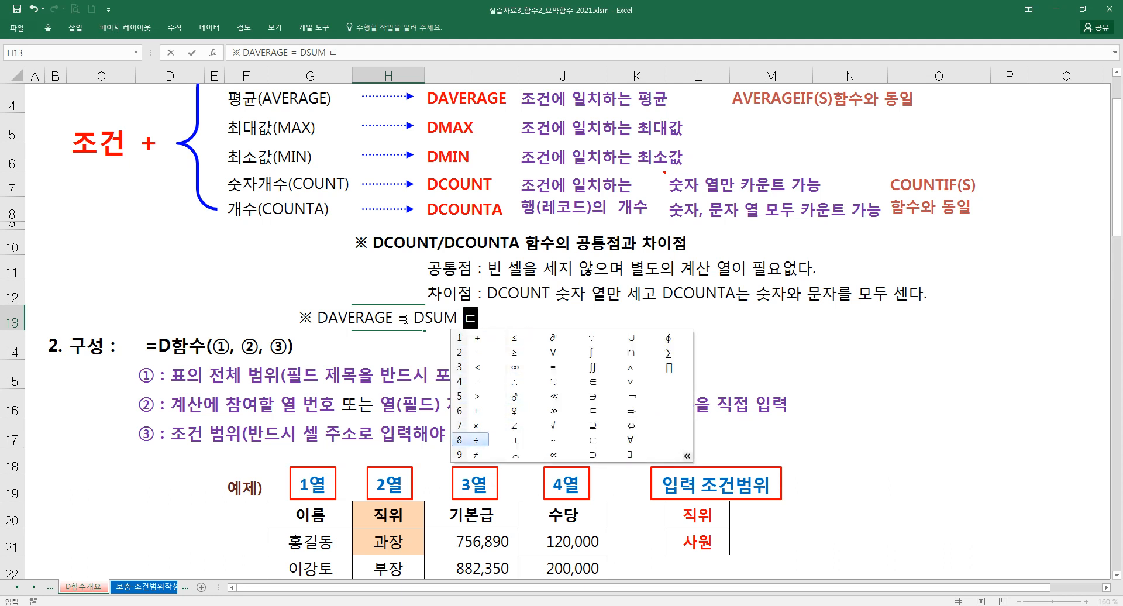
{"action": "key", "text": "Return"}
{"action": "type", "text": "D"}
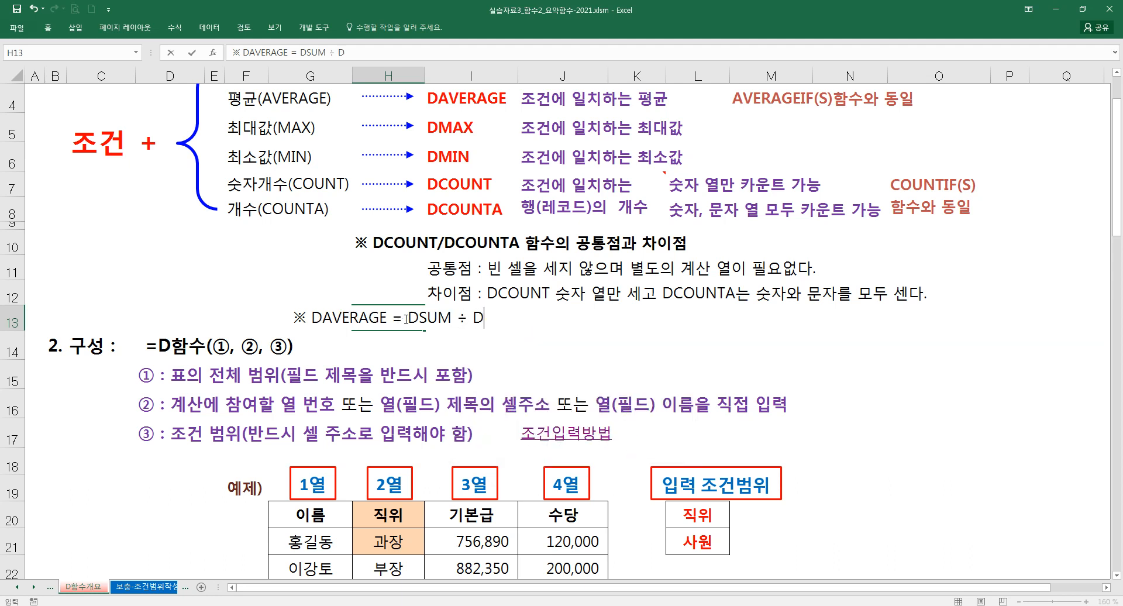
{"action": "type", "text": "COUN"}
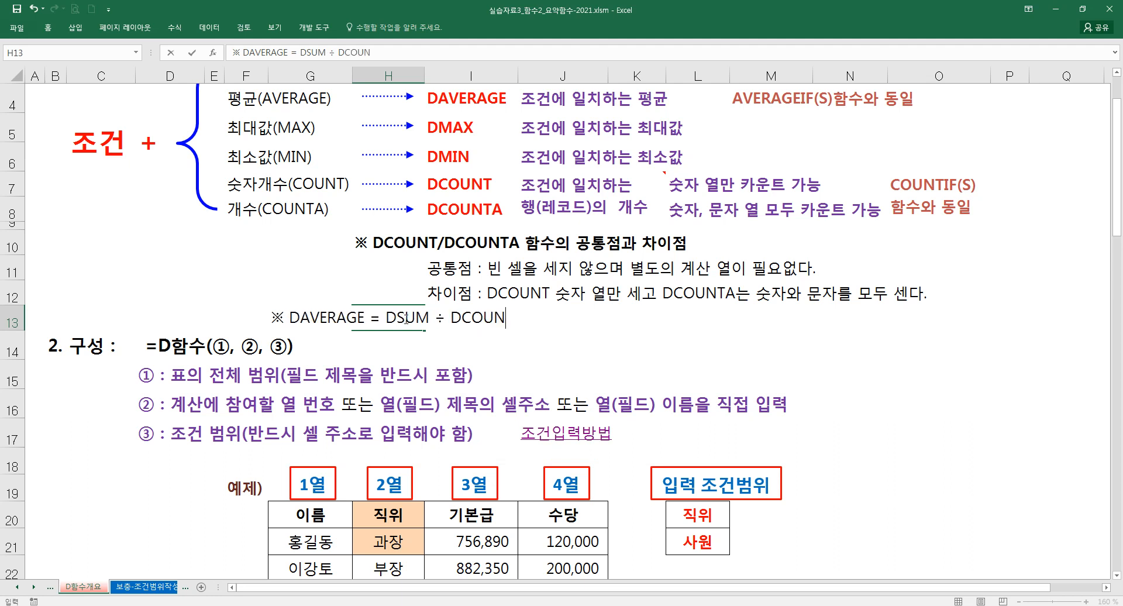
{"action": "type", "text": "T ="}
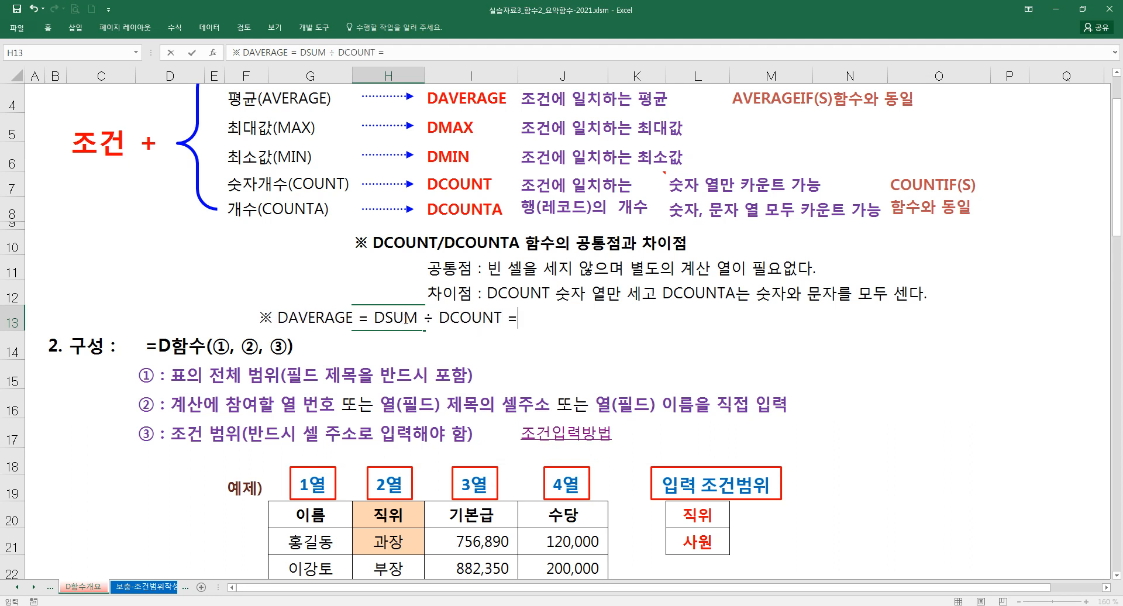
Copy "DSUM ÷ DCOUNT" within the H13 note and paste it after the last equals sign
{"action": "left_click_drag", "start_coordinate": [374, 319], "coordinate": [501, 319]}
{"action": "key", "text": "ctrl+c"}
{"action": "left_click", "coordinate": [537, 324]}
{"action": "key", "text": "ctrl+v"}
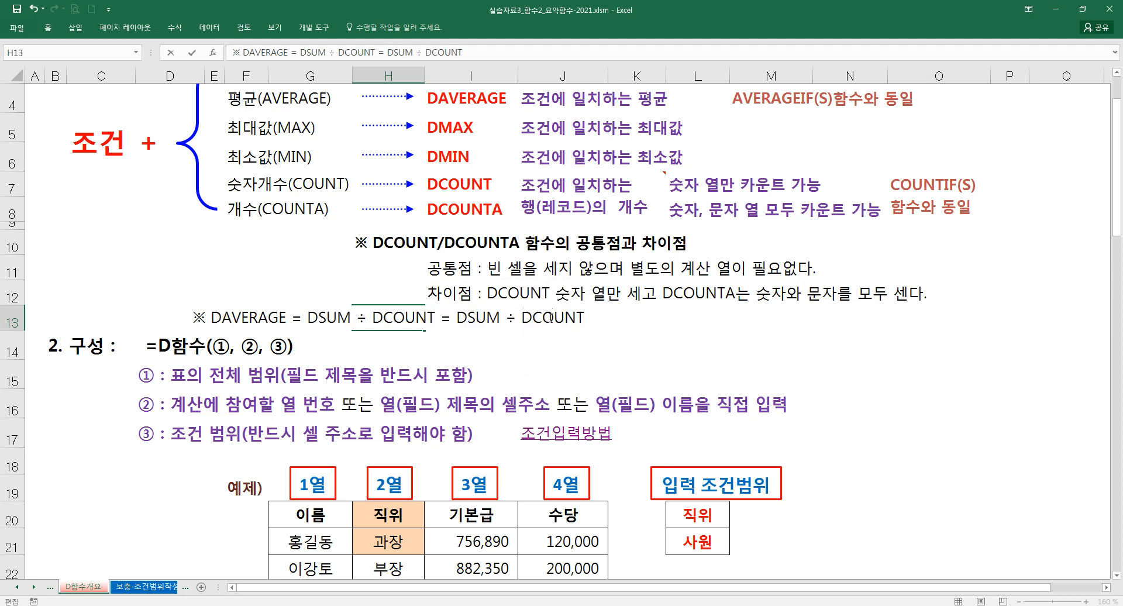
Complete the H13 note by changing its final term to DCOUNTA, and left-align the cell
{"action": "type", "text": "A"}
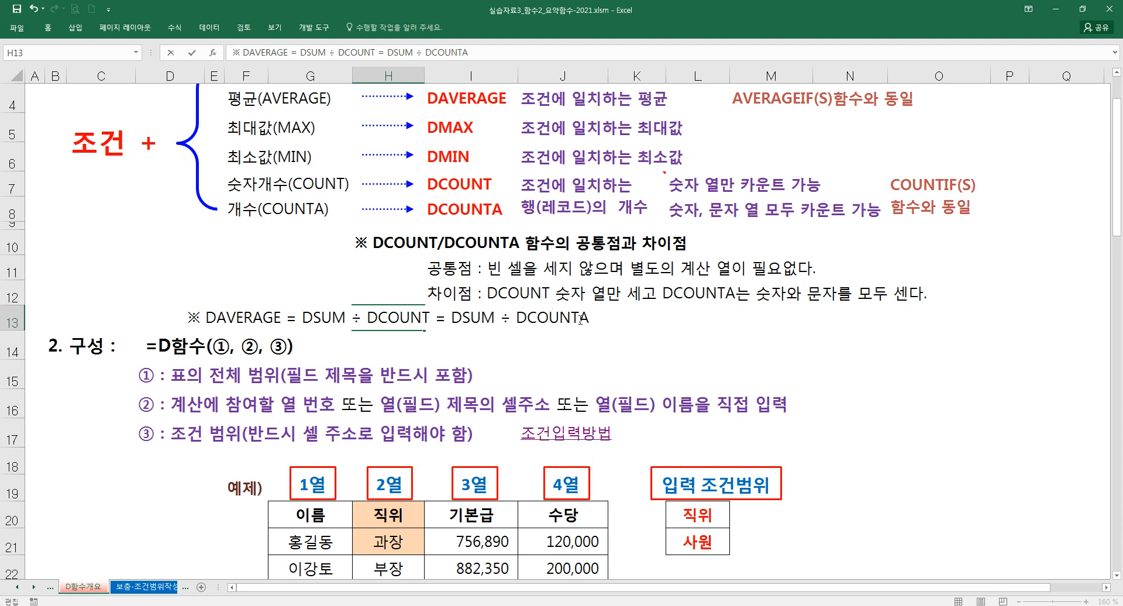
{"action": "key", "text": "Return"}
{"action": "left_click", "coordinate": [403, 325]}
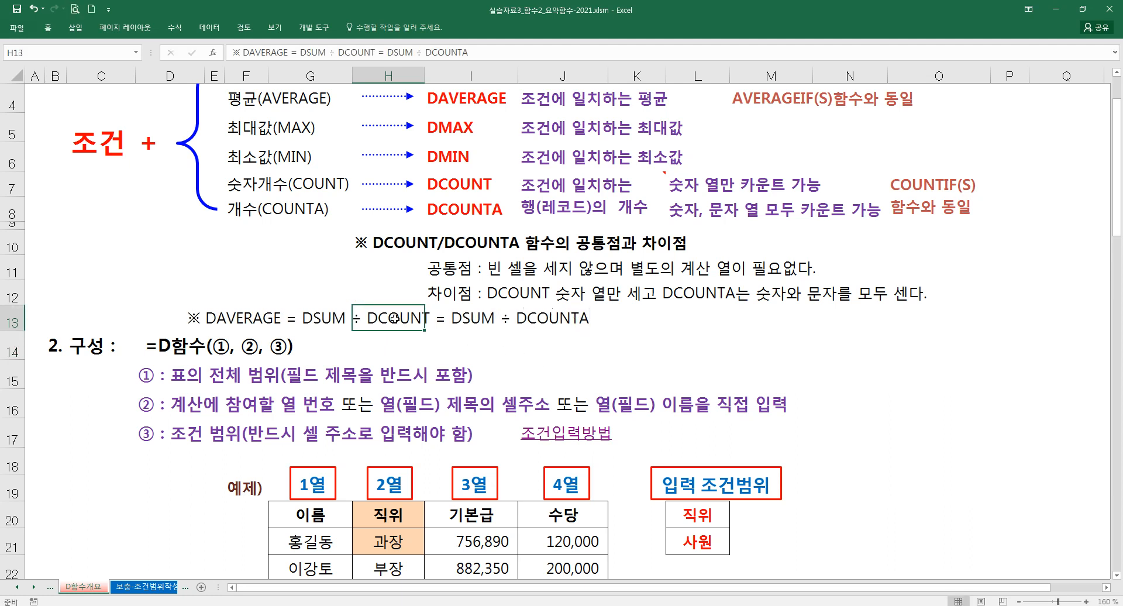
{"action": "left_click", "coordinate": [48, 28]}
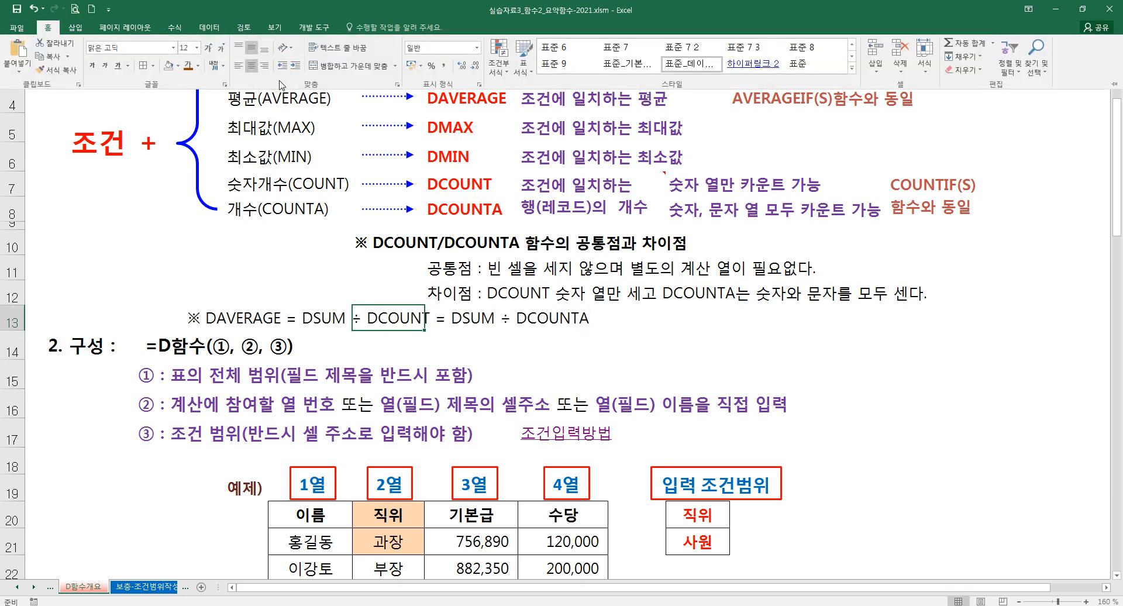
{"action": "left_click", "coordinate": [251, 66]}
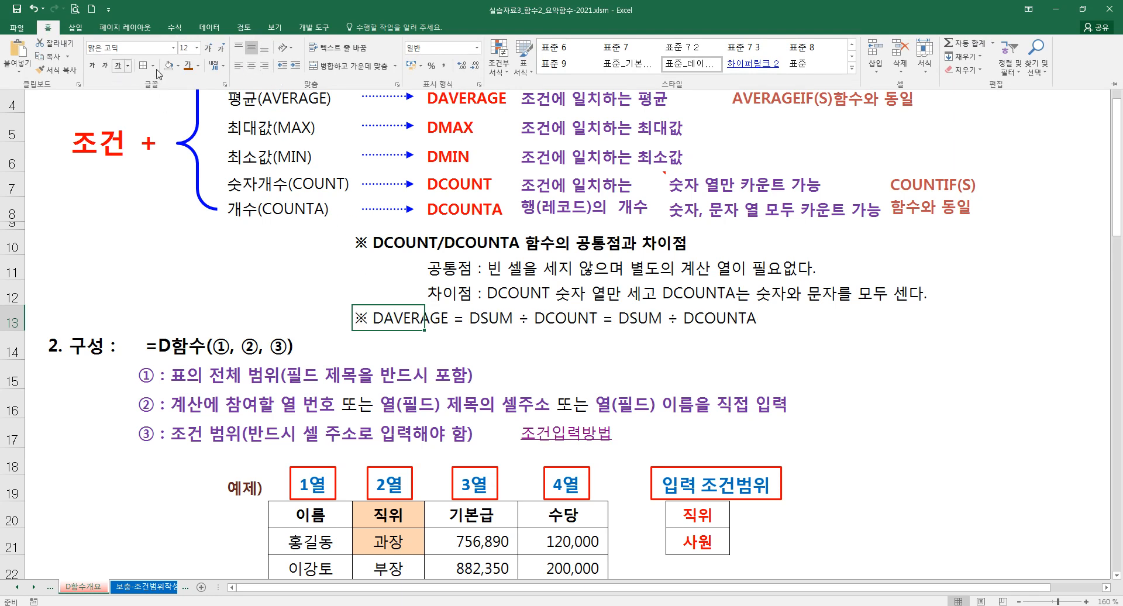
Format the DAVERAGE note in H13 as bold with the standard red font color
{"action": "left_click", "coordinate": [93, 66]}
{"action": "left_click", "coordinate": [196, 68]}
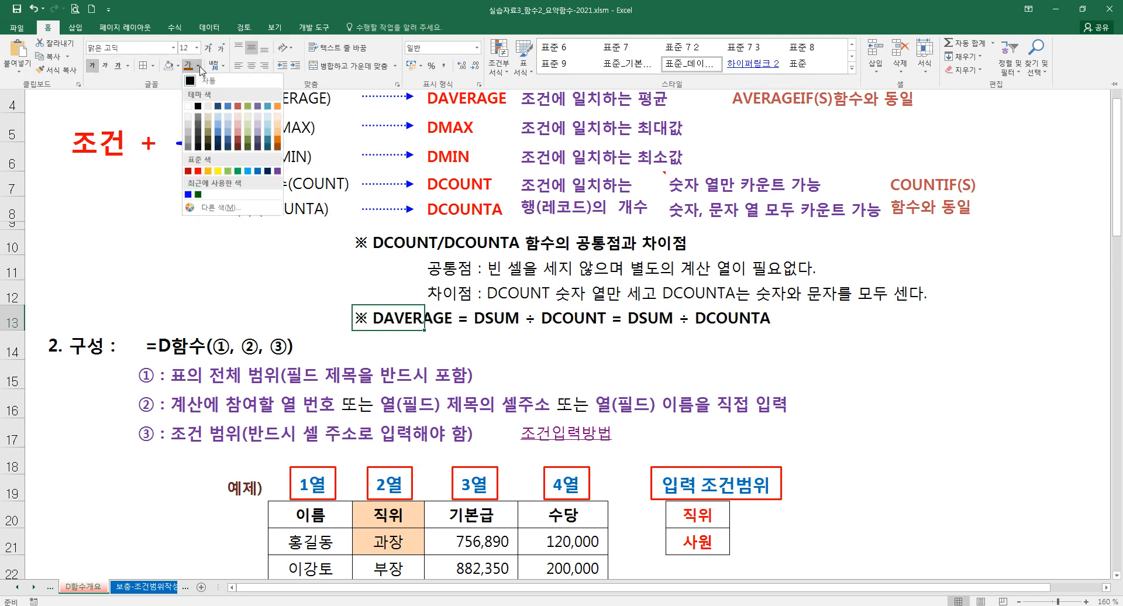
{"action": "left_click", "coordinate": [199, 172]}
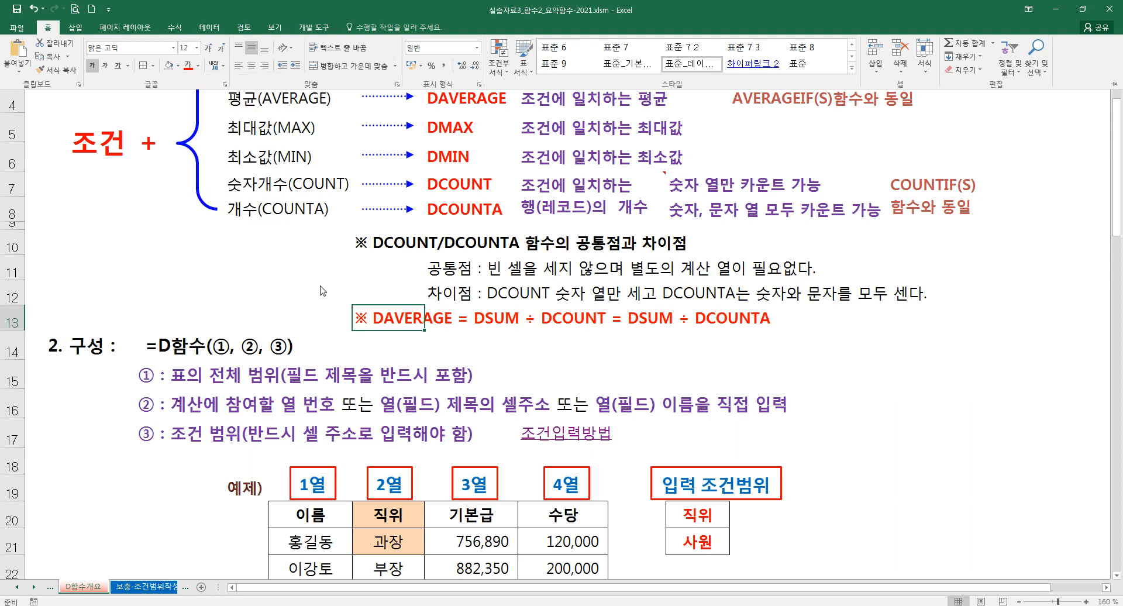
{"action": "left_click", "coordinate": [510, 338]}
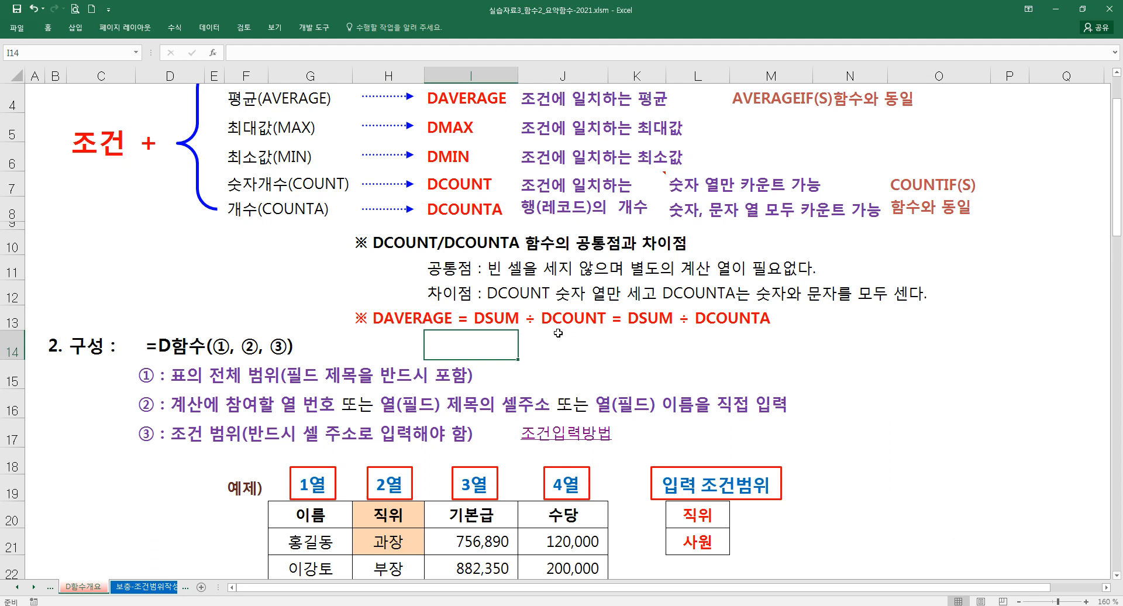
{"action": "left_click", "coordinate": [584, 322]}
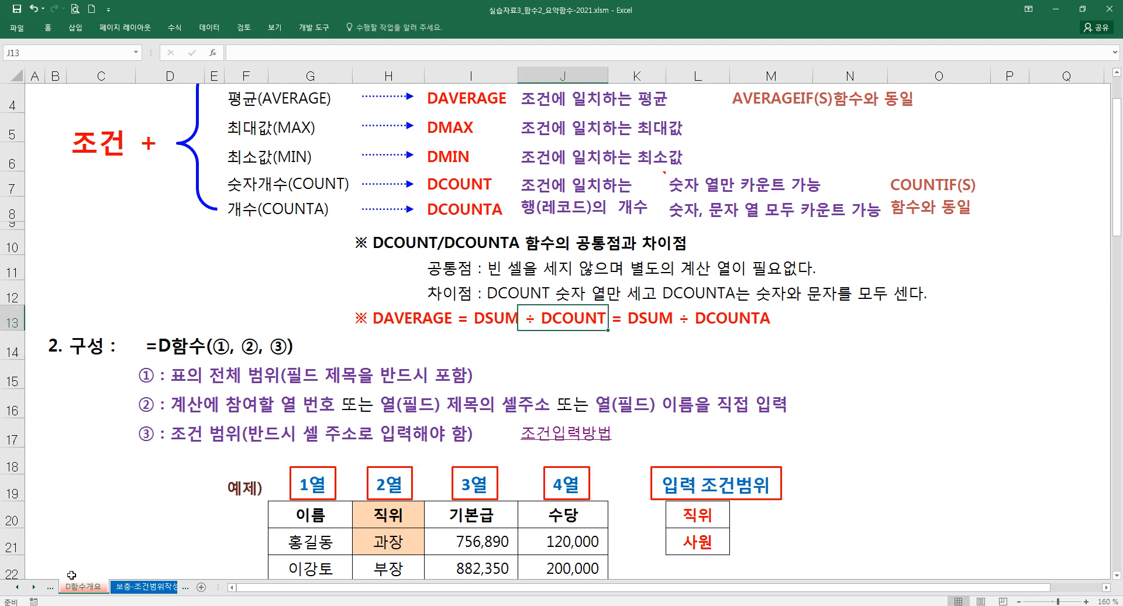
Open the 보충-데이터베이스_실기유형-1 sheet and examine the AND criteria for question 6 in M36:N37
{"action": "left_click", "coordinate": [34, 587]}
{"action": "left_click", "coordinate": [34, 587]}
{"action": "left_click", "coordinate": [34, 587]}
{"action": "left_click", "coordinate": [33, 587]}
{"action": "left_click", "coordinate": [94, 590]}
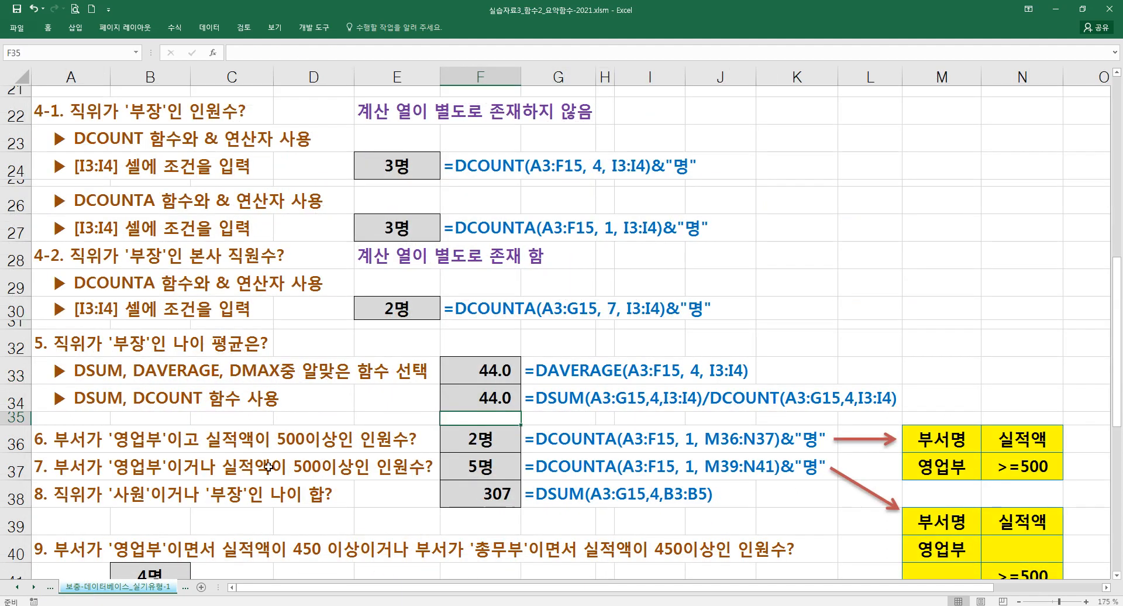
{"action": "scroll", "coordinate": [268, 466], "scroll_direction": "down", "scroll_amount": 1}
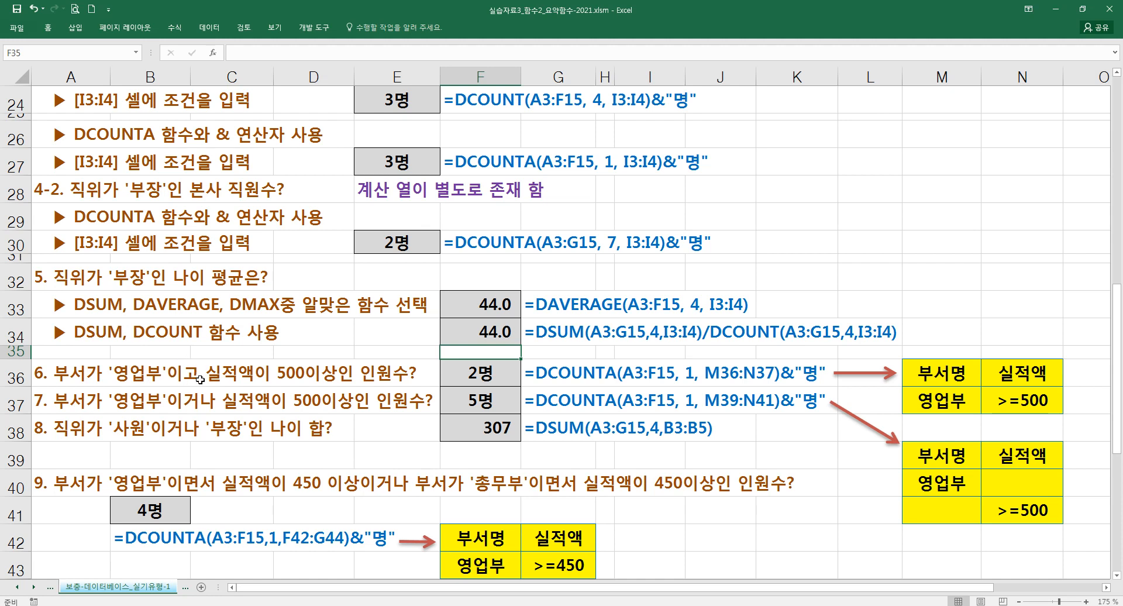
{"action": "left_click_drag", "start_coordinate": [935, 406], "coordinate": [1023, 400]}
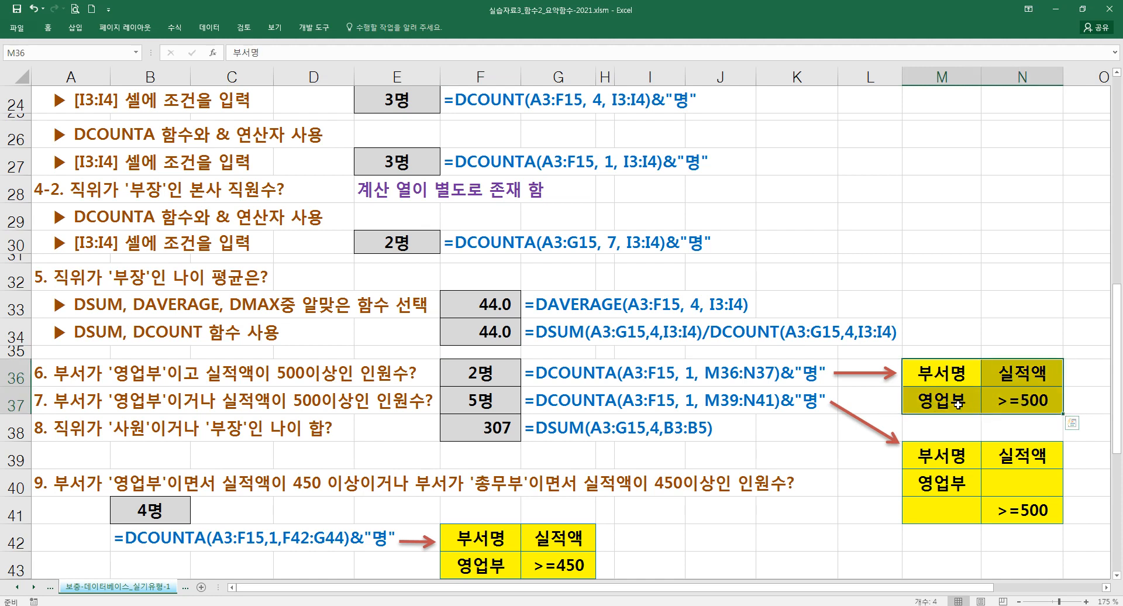
{"action": "left_click", "coordinate": [1025, 400]}
Examine how question 7's OR criteria are placed on separate rows in M40:N41
{"action": "left_click_drag", "start_coordinate": [952, 475], "coordinate": [1012, 509]}
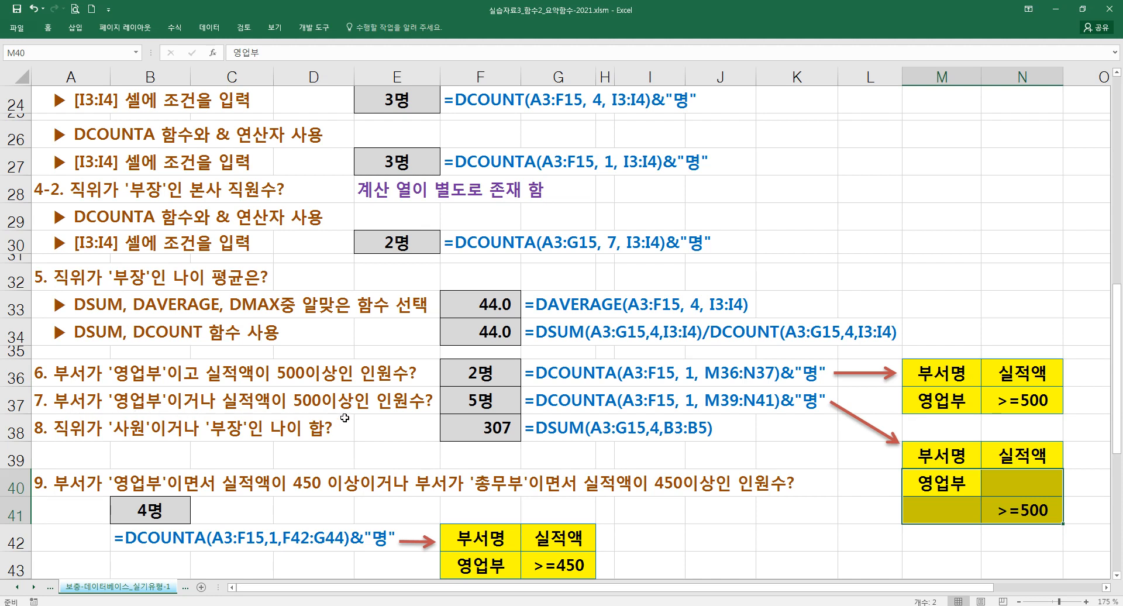
{"action": "left_click_drag", "start_coordinate": [943, 477], "coordinate": [1004, 513]}
{"action": "left_click", "coordinate": [957, 496]}
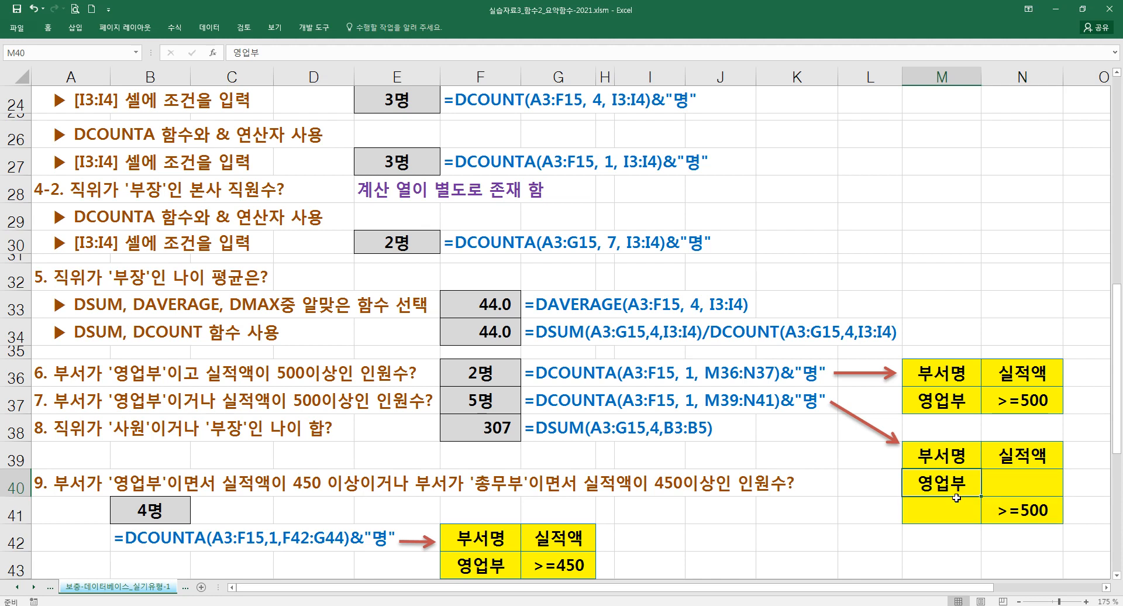
{"action": "left_click", "coordinate": [955, 507]}
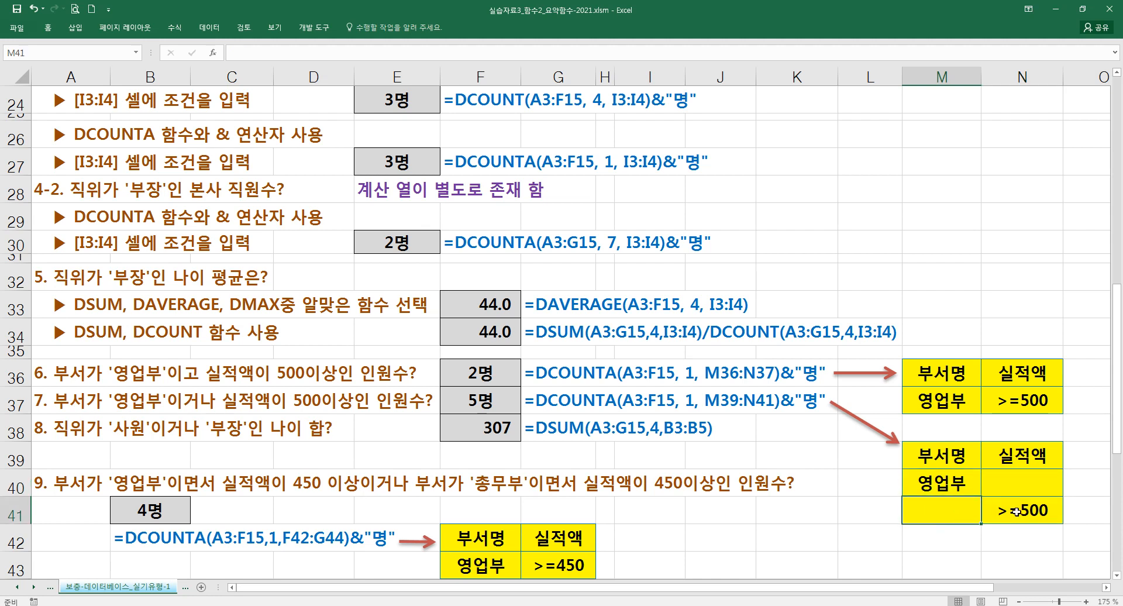
{"action": "left_click", "coordinate": [1018, 510]}
{"action": "left_click", "coordinate": [1018, 482]}
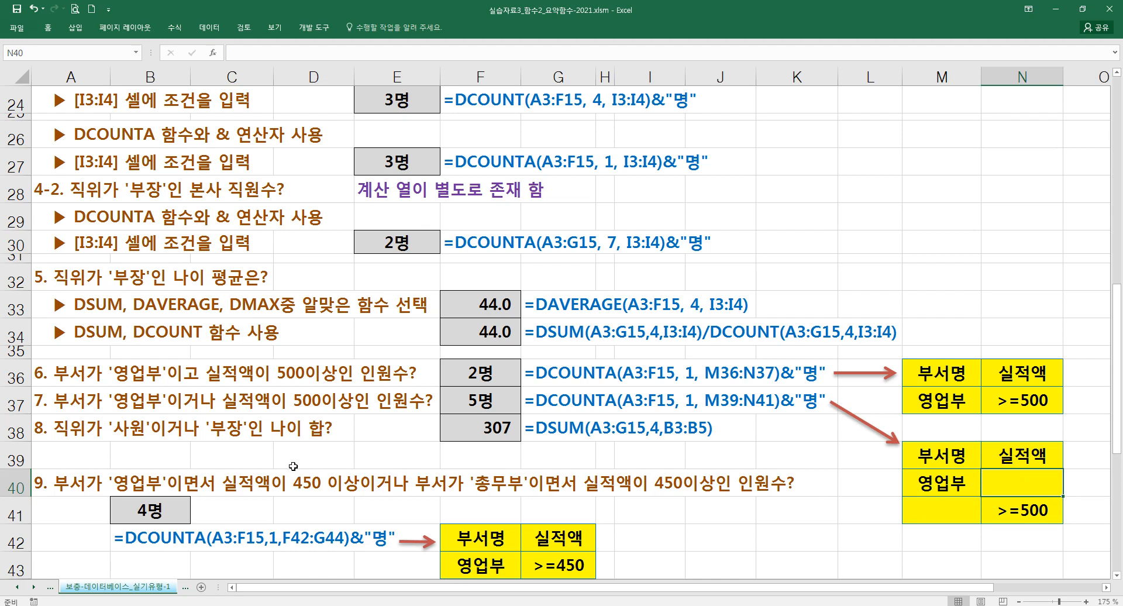
Insert a comma after "450 이상이거나" in the question 9 text in A40
{"action": "scroll", "coordinate": [293, 466], "scroll_direction": "down", "scroll_amount": 2}
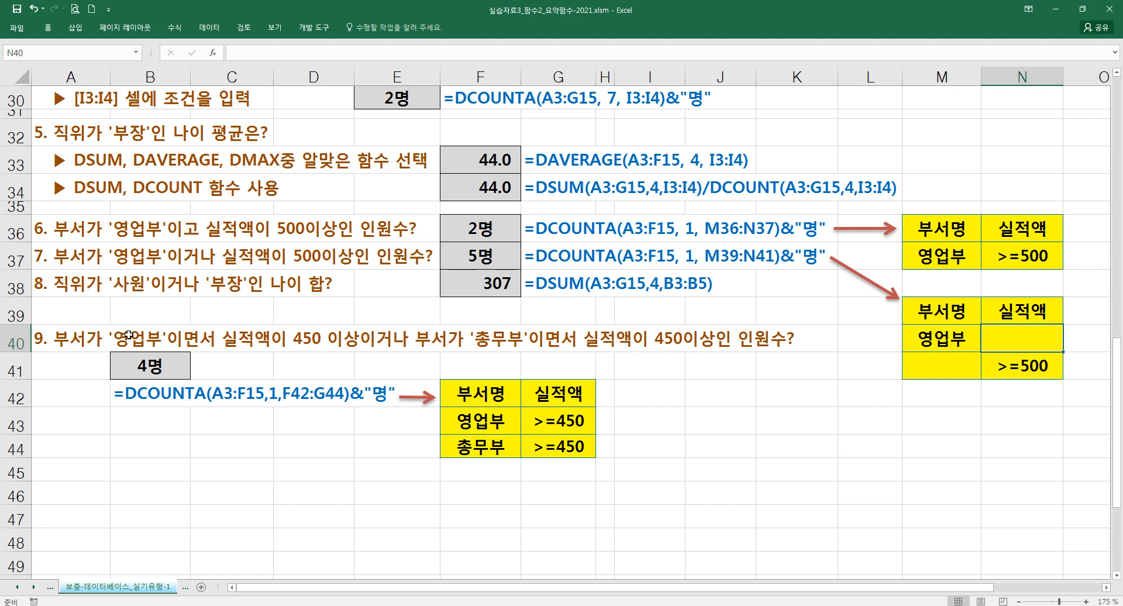
{"action": "double_click", "coordinate": [46, 342]}
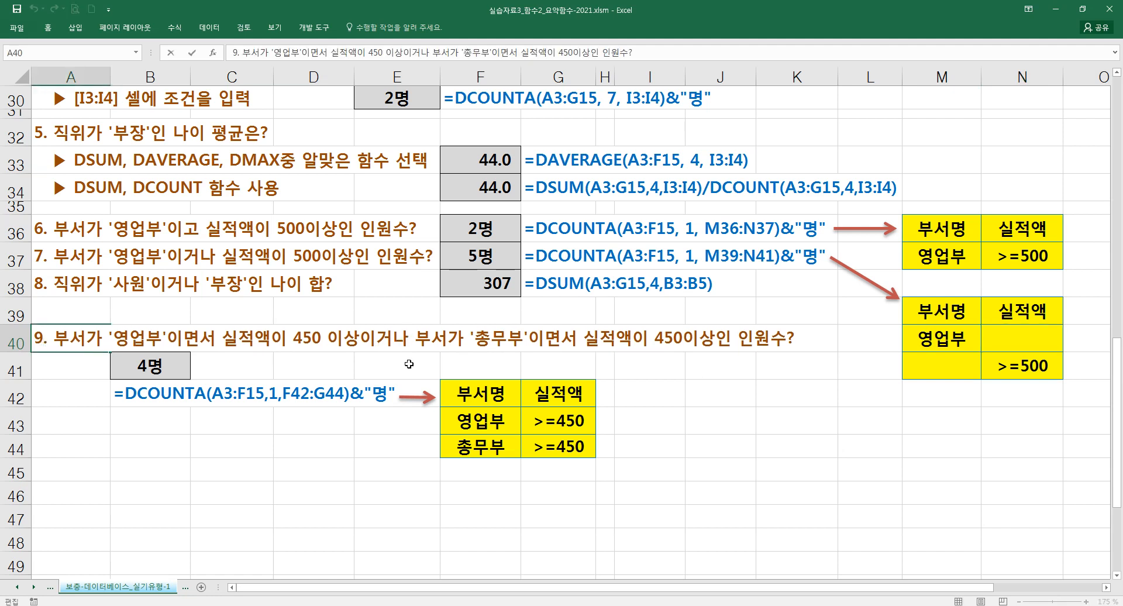
{"action": "type", "text": ","}
{"action": "left_click", "coordinate": [393, 450]}
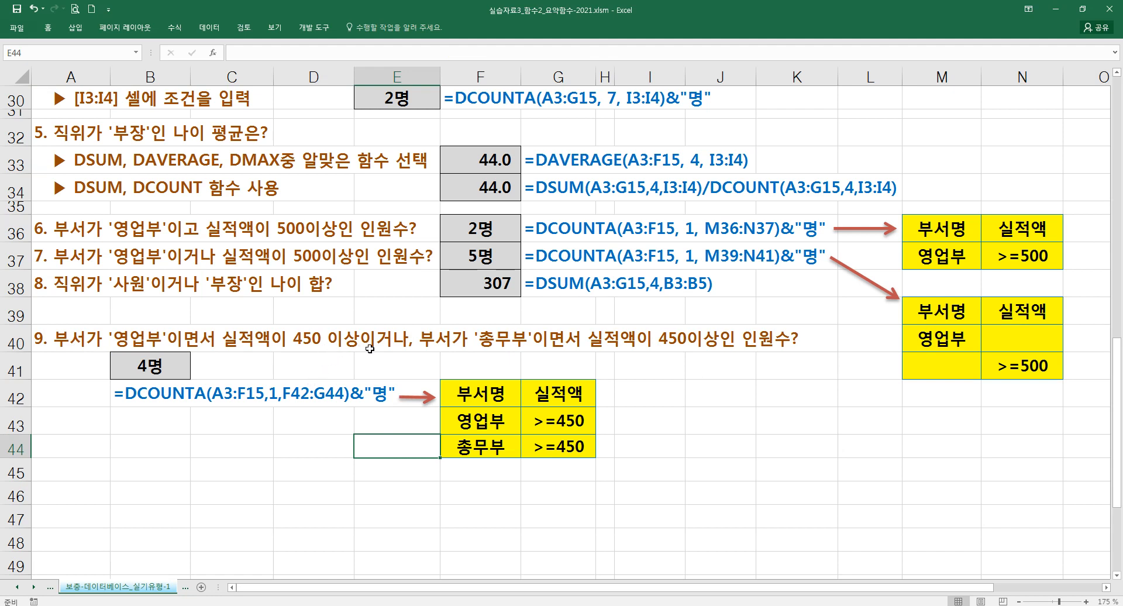
Examine question 9's DCOUNTA formula in B42 and its criteria range F42:G44
{"action": "left_click", "coordinate": [139, 402]}
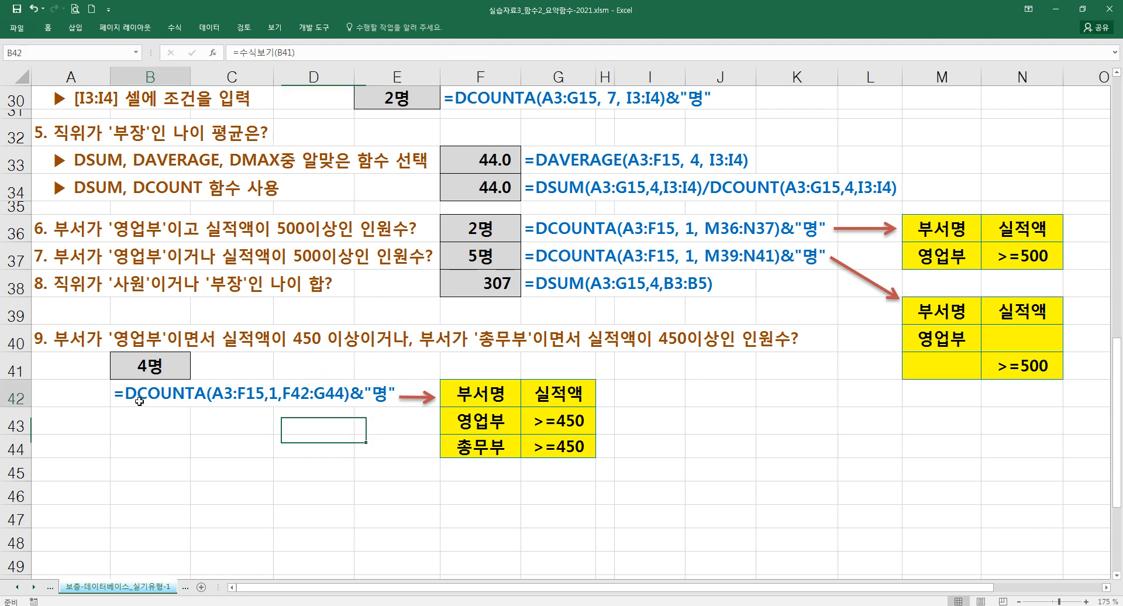
{"action": "left_click_drag", "start_coordinate": [445, 401], "coordinate": [555, 452]}
{"action": "left_click_drag", "start_coordinate": [489, 427], "coordinate": [548, 430]}
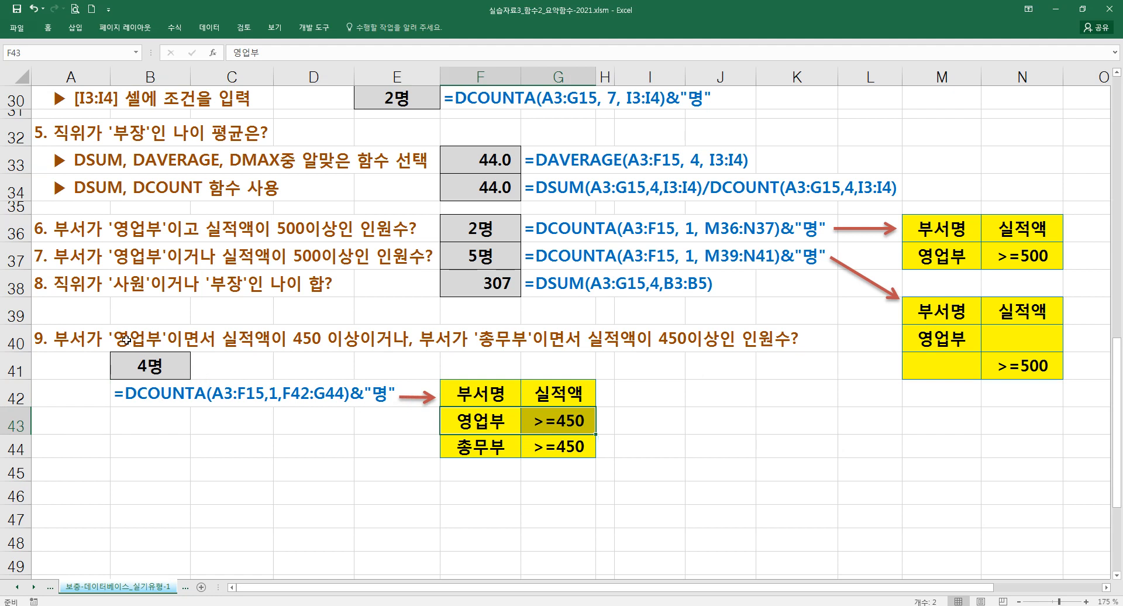
Review question 8 in row 38 and compare its 직위 criteria range B3:B5 with the 부서명 cells C3:C5
{"action": "left_click", "coordinate": [48, 296]}
{"action": "left_click", "coordinate": [44, 303]}
{"action": "left_click", "coordinate": [48, 285]}
{"action": "left_click_drag", "start_coordinate": [47, 285], "coordinate": [323, 287]}
{"action": "mouse_move", "coordinate": [151, 306]}
{"action": "left_mouse_down"}
{"action": "mouse_move", "coordinate": [263, 309]}
{"action": "mouse_move", "coordinate": [155, 313]}
{"action": "left_mouse_up"}
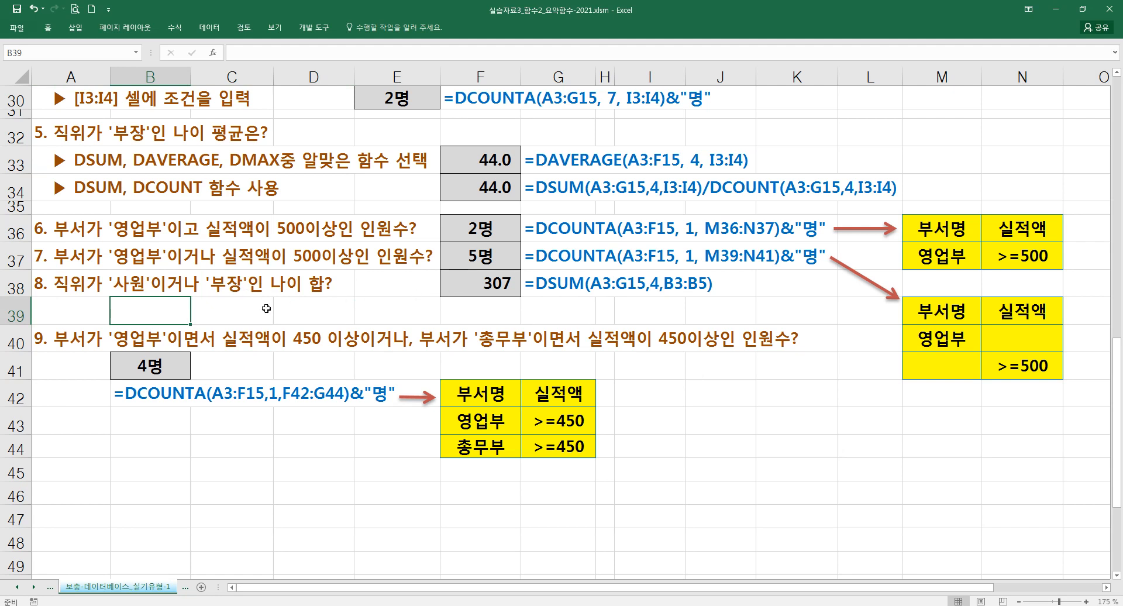
{"action": "scroll", "coordinate": [266, 308], "scroll_direction": "up", "scroll_amount": 10}
{"action": "left_click_drag", "start_coordinate": [144, 148], "coordinate": [144, 190]}
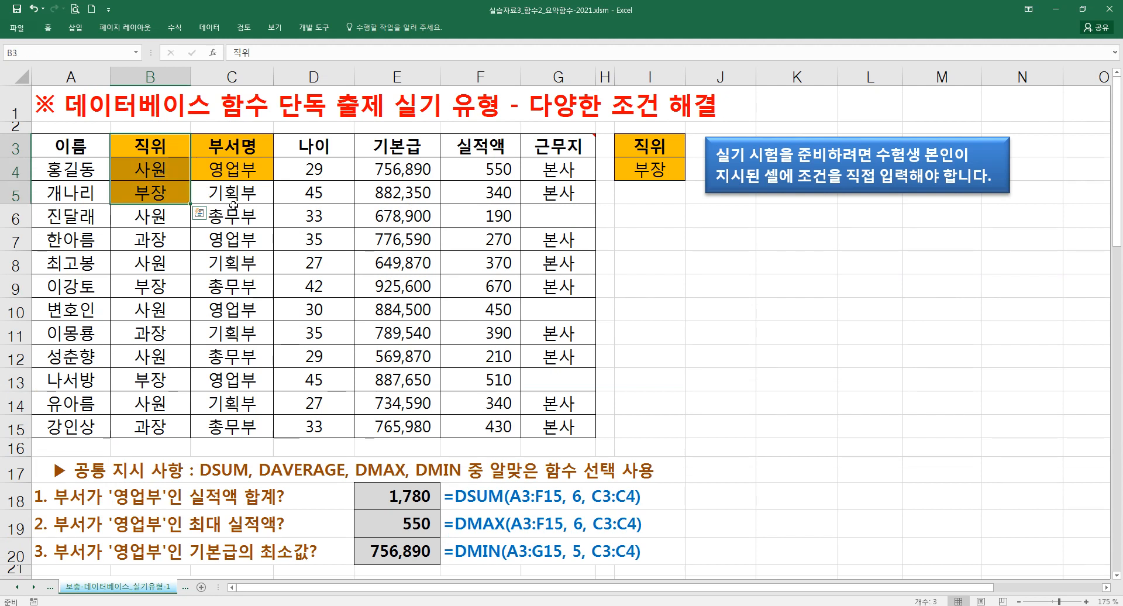
{"action": "left_click_drag", "start_coordinate": [239, 146], "coordinate": [236, 195]}
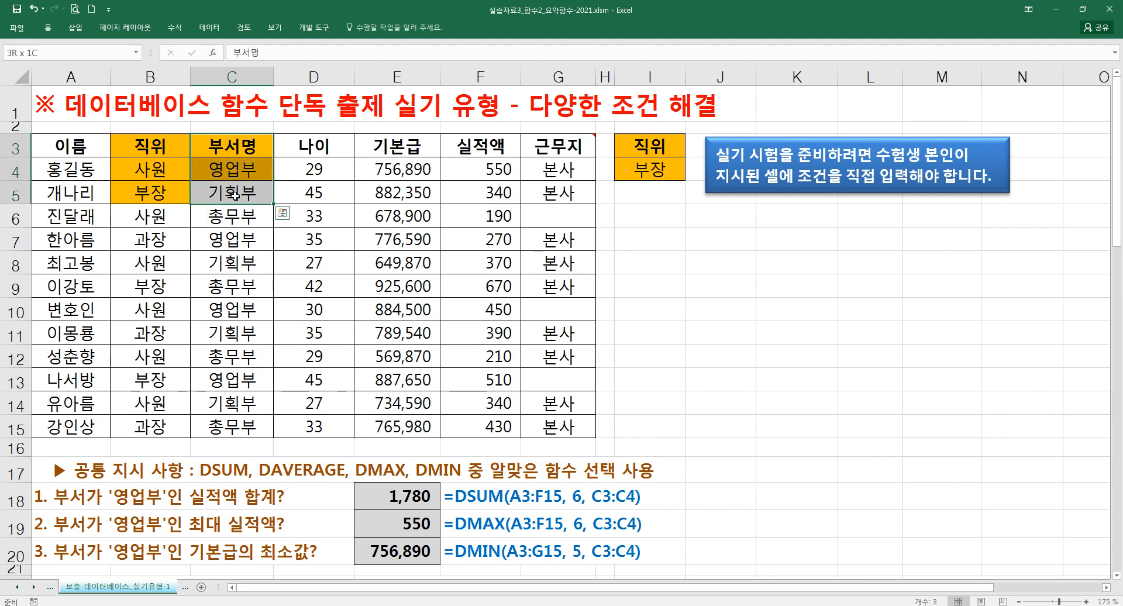
{"action": "left_click_drag", "start_coordinate": [167, 151], "coordinate": [175, 197]}
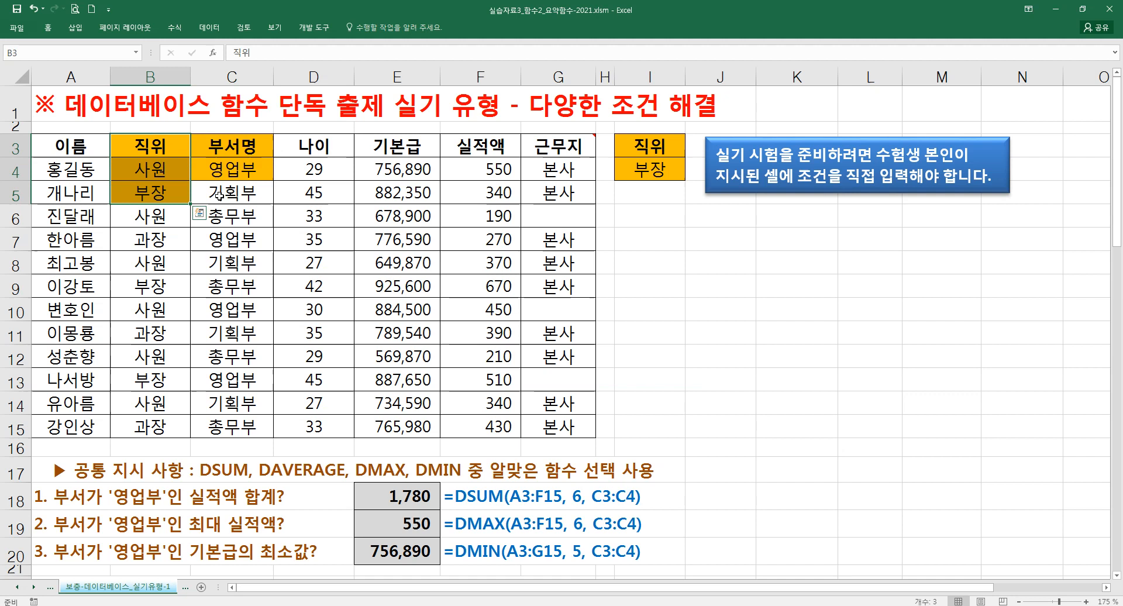
Open the 보충-조건범위작성법 sheet and compare the two OR criteria layouts for 학년 in E45:E47 and G45:H47
{"action": "left_click", "coordinate": [19, 589]}
{"action": "left_click", "coordinate": [94, 590]}
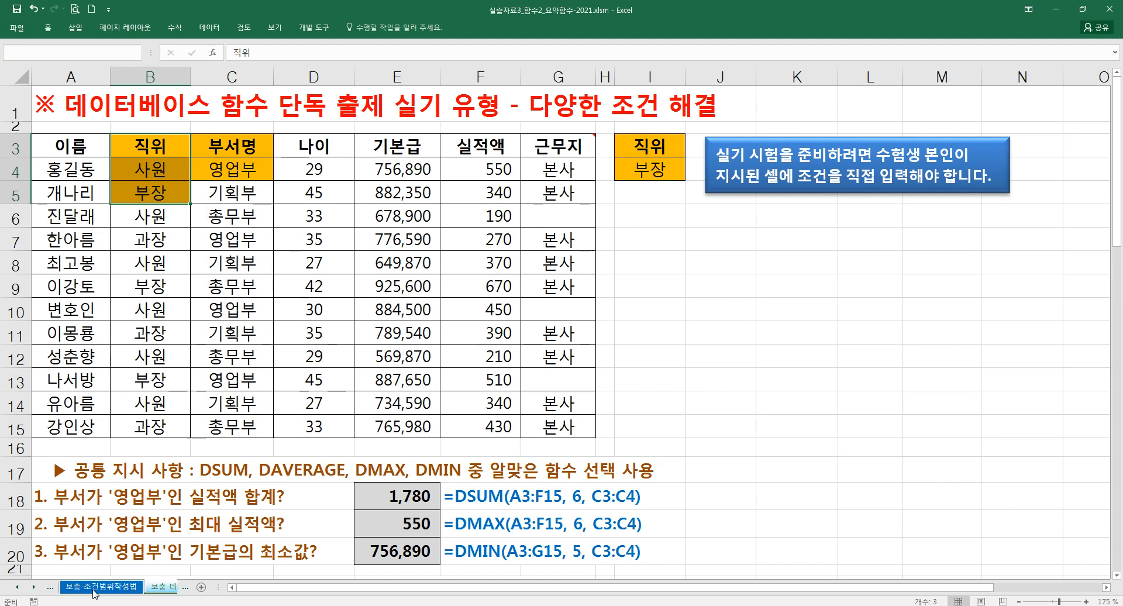
{"action": "scroll", "coordinate": [256, 491], "scroll_direction": "down", "scroll_amount": 6}
{"action": "scroll", "coordinate": [256, 491], "scroll_direction": "down", "scroll_amount": 4}
{"action": "left_click_drag", "start_coordinate": [279, 433], "coordinate": [282, 474]}
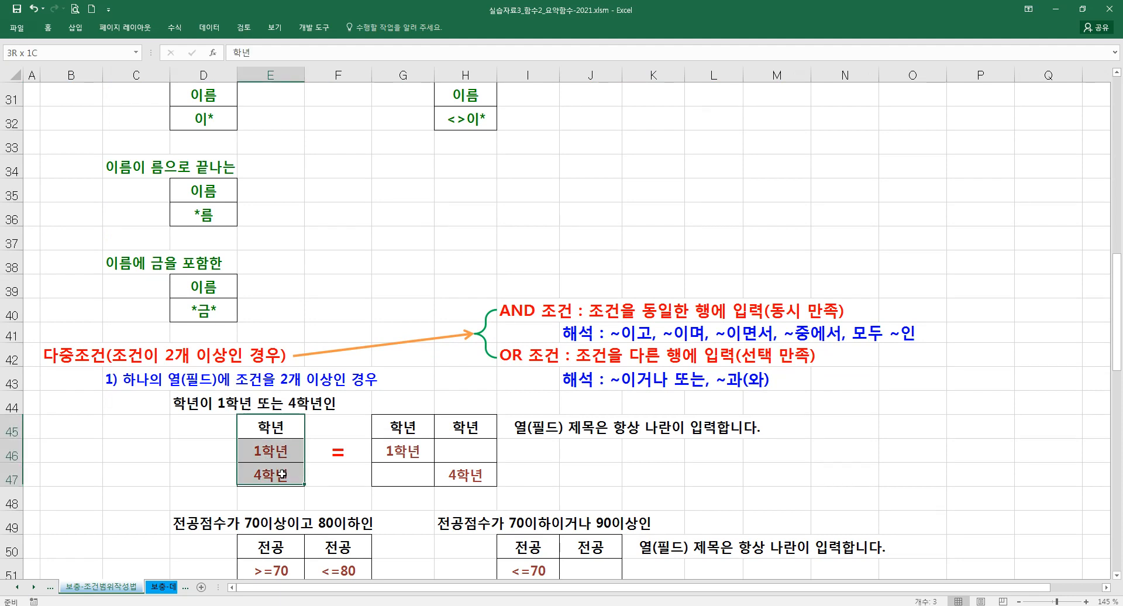
{"action": "left_click_drag", "start_coordinate": [393, 424], "coordinate": [473, 478]}
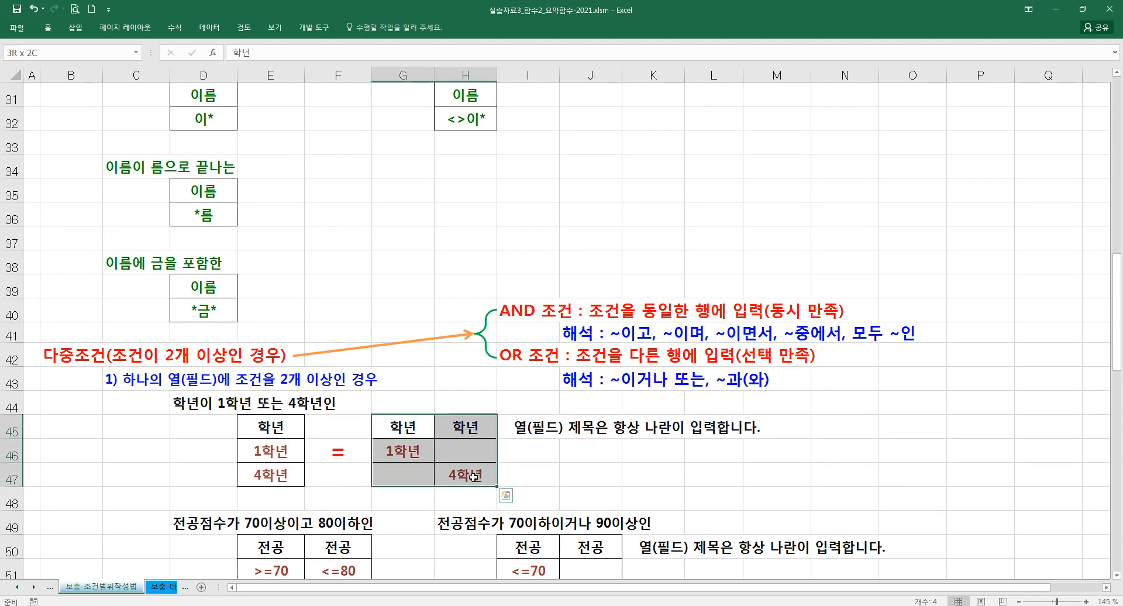
{"action": "left_click_drag", "start_coordinate": [403, 427], "coordinate": [462, 428]}
{"action": "left_click_drag", "start_coordinate": [287, 428], "coordinate": [276, 474]}
Return to the 보충-데이터베이스_실기유형-1 sheet and reexamine question 8's OR condition in row 38
{"action": "left_click", "coordinate": [34, 586]}
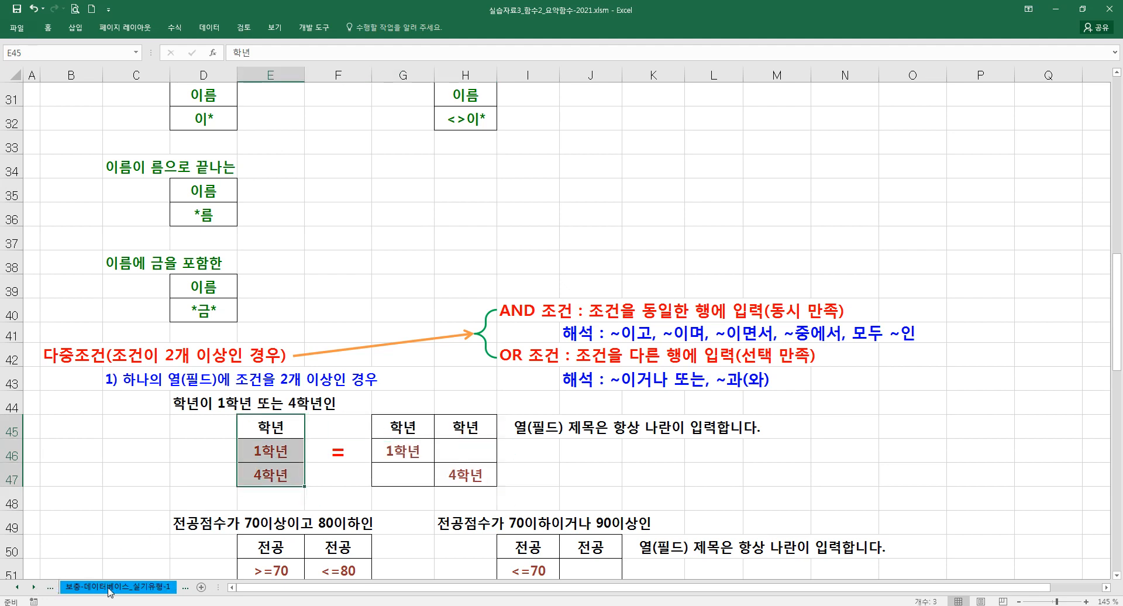
{"action": "left_click", "coordinate": [109, 588]}
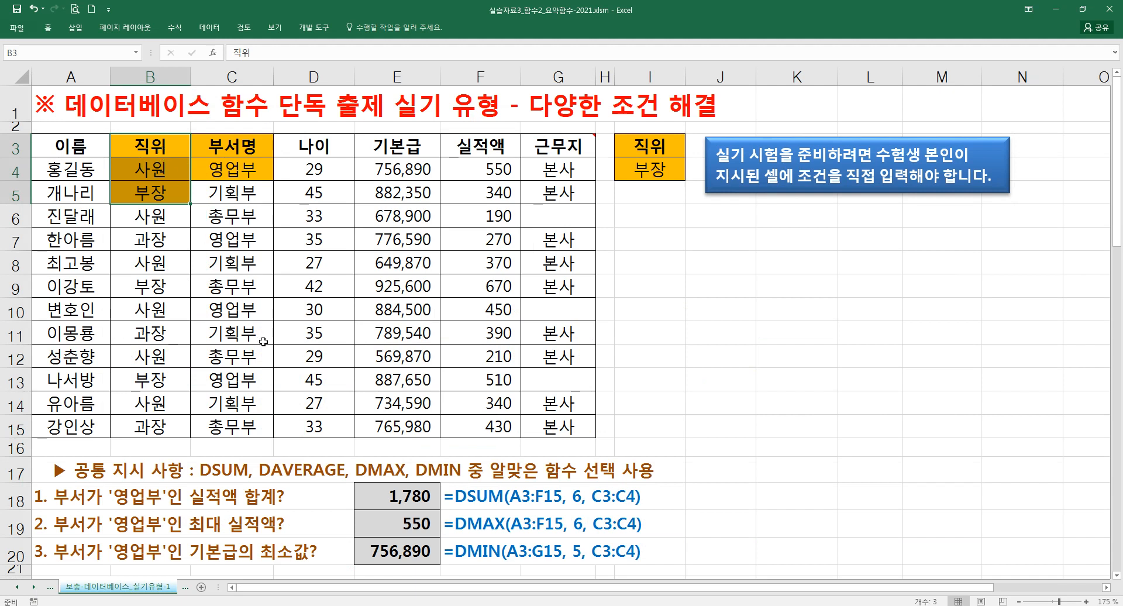
{"action": "scroll", "coordinate": [263, 342], "scroll_direction": "down", "scroll_amount": 9}
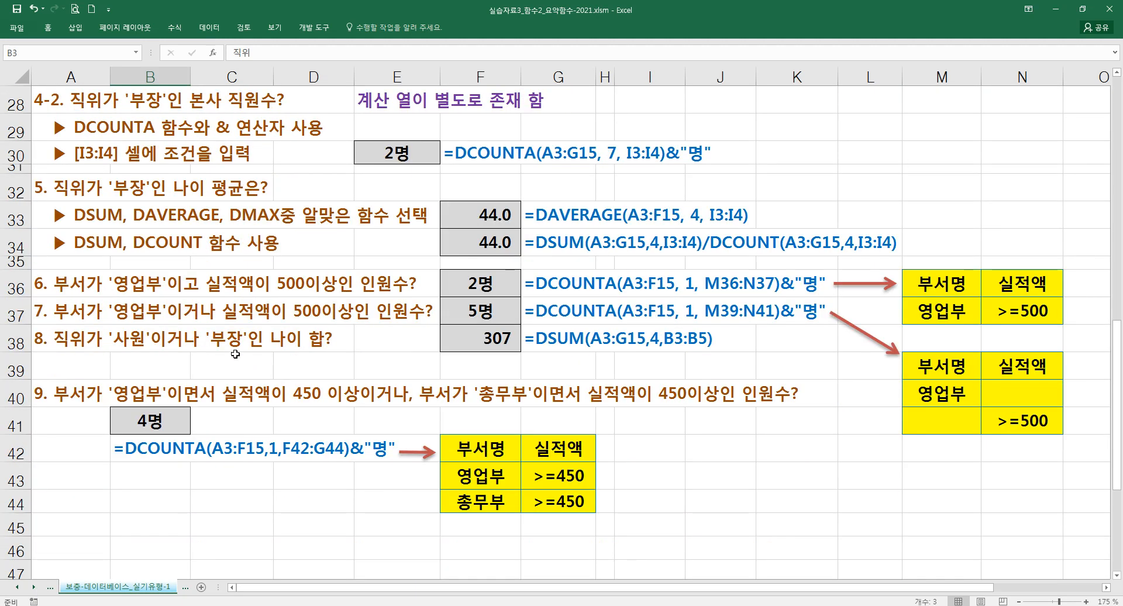
{"action": "left_click", "coordinate": [63, 338]}
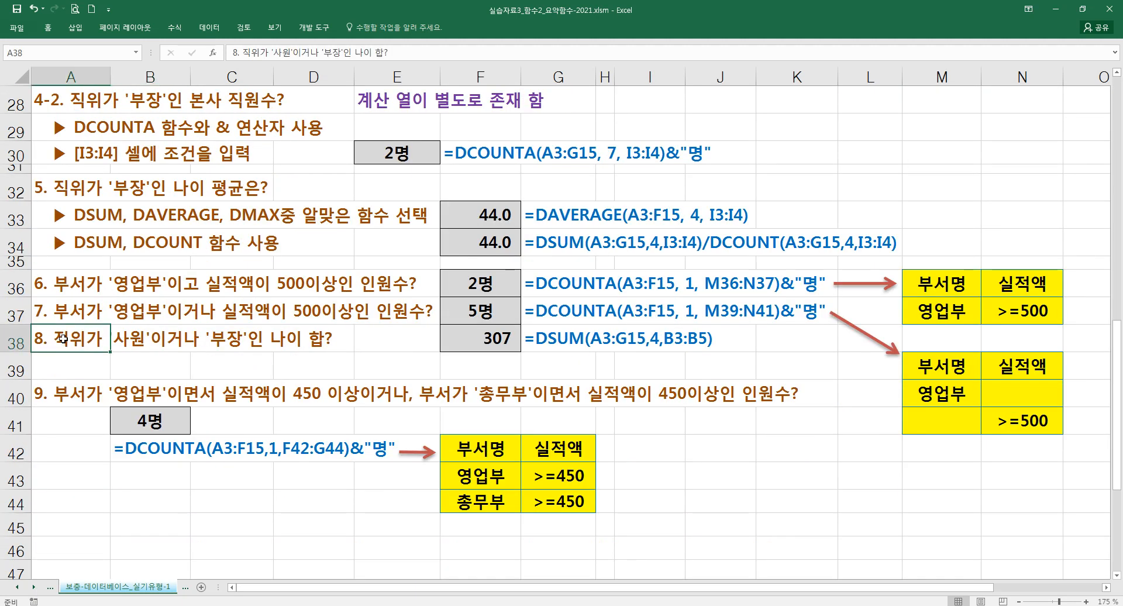
{"action": "left_click_drag", "start_coordinate": [56, 338], "coordinate": [297, 348]}
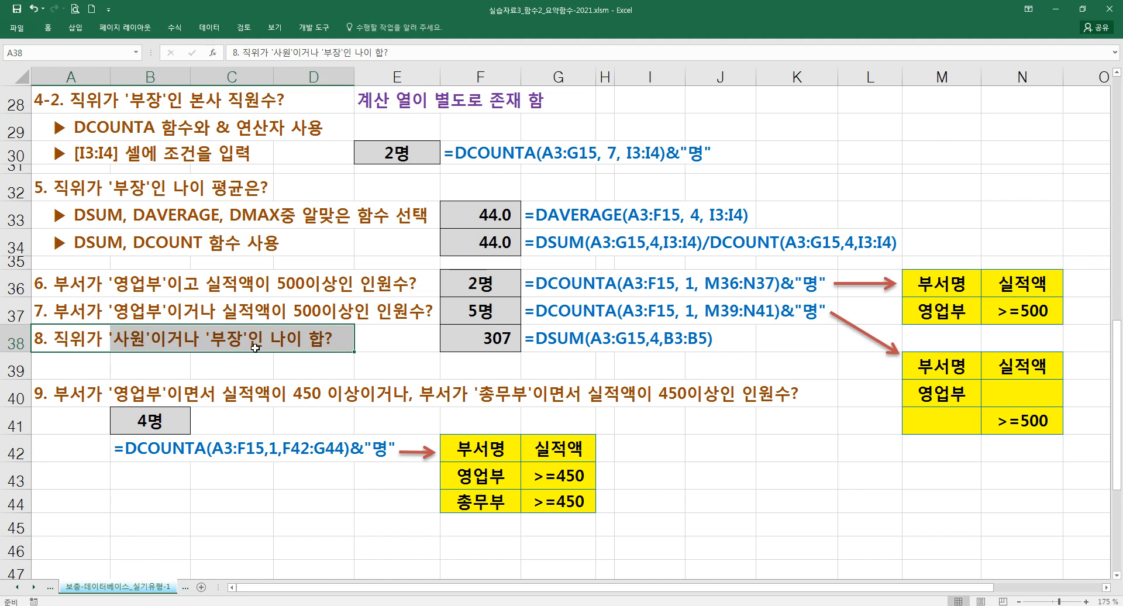
{"action": "left_click_drag", "start_coordinate": [814, 449], "coordinate": [813, 497]}
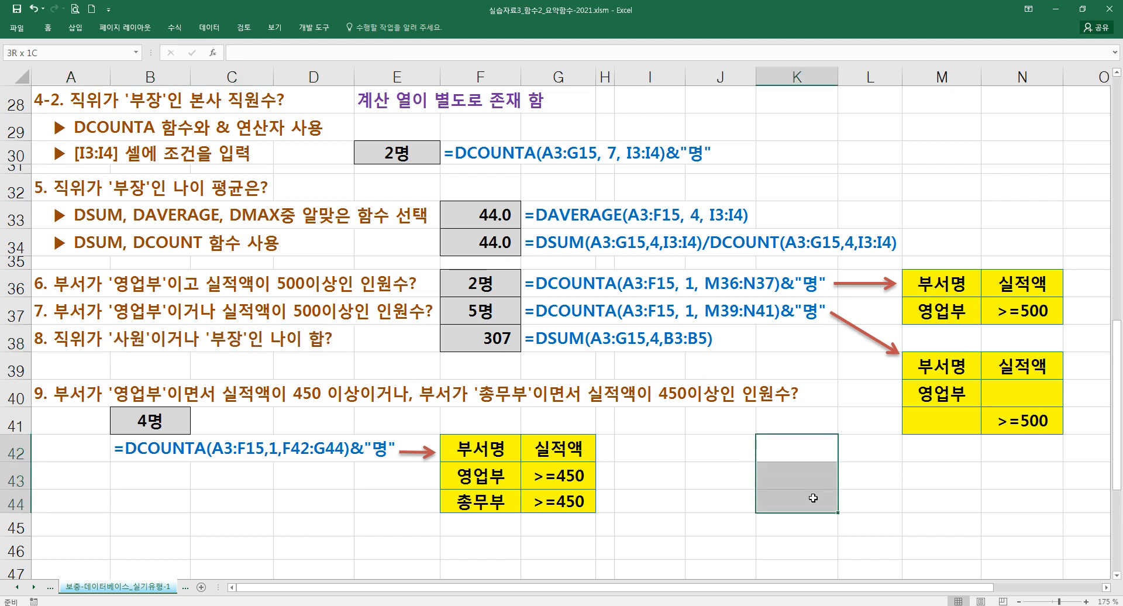
{"action": "left_click", "coordinate": [68, 338]}
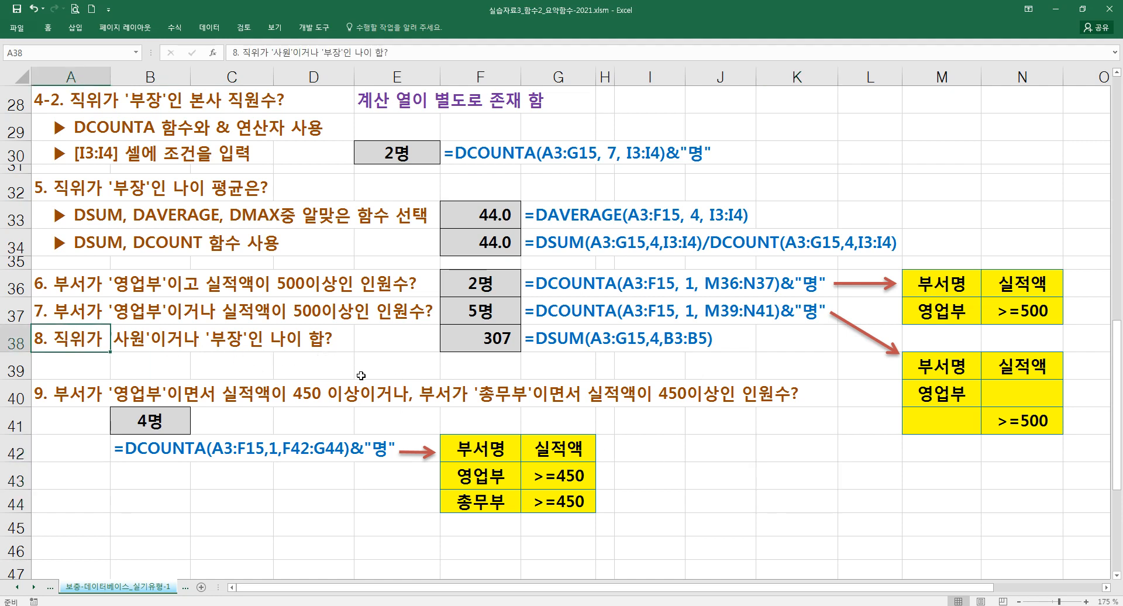
{"action": "scroll", "coordinate": [267, 376], "scroll_direction": "up", "scroll_amount": 7}
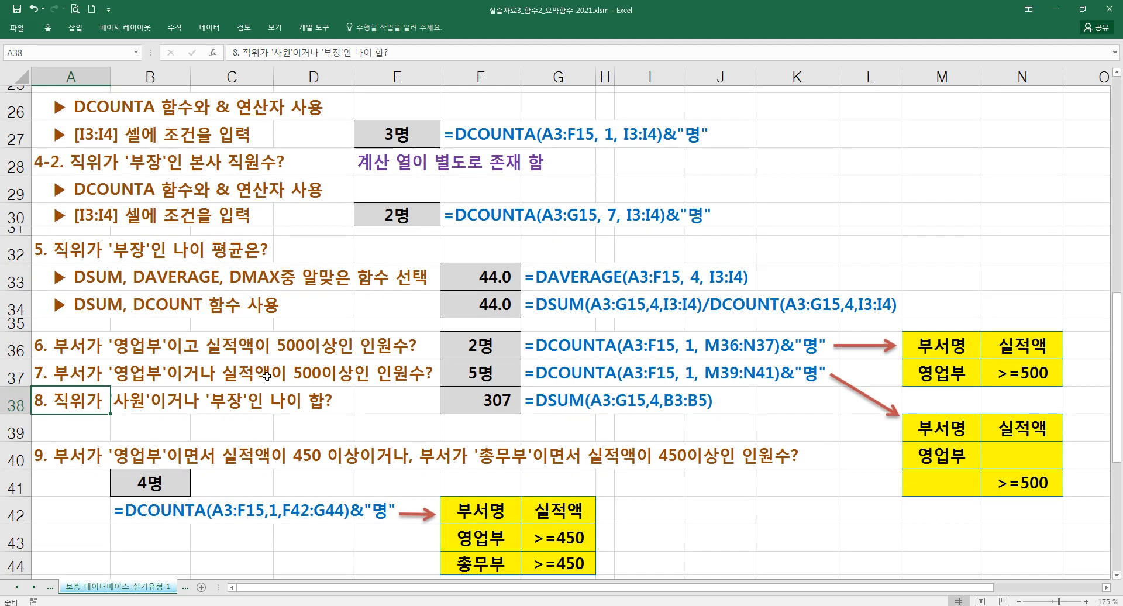
Compare the DCOUNTA formula for question 4-1 in E27 with the one for question 4-2 in E30
{"action": "scroll", "coordinate": [266, 379], "scroll_direction": "up", "scroll_amount": 2}
{"action": "scroll", "coordinate": [140, 391], "scroll_direction": "down", "scroll_amount": 4}
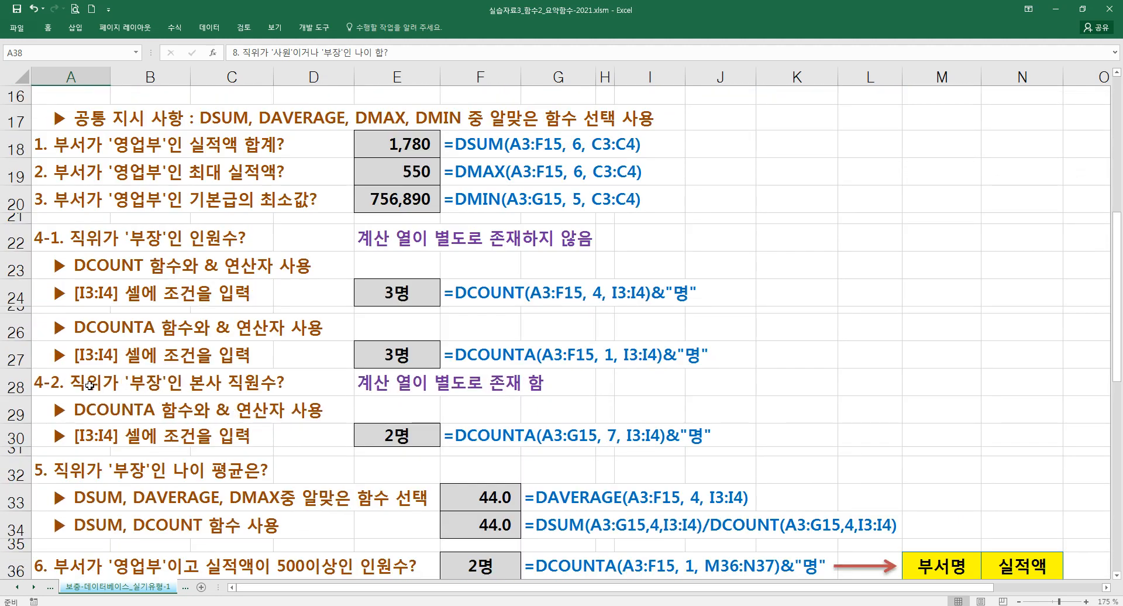
{"action": "left_click_drag", "start_coordinate": [61, 340], "coordinate": [225, 359]}
{"action": "left_click", "coordinate": [391, 361]}
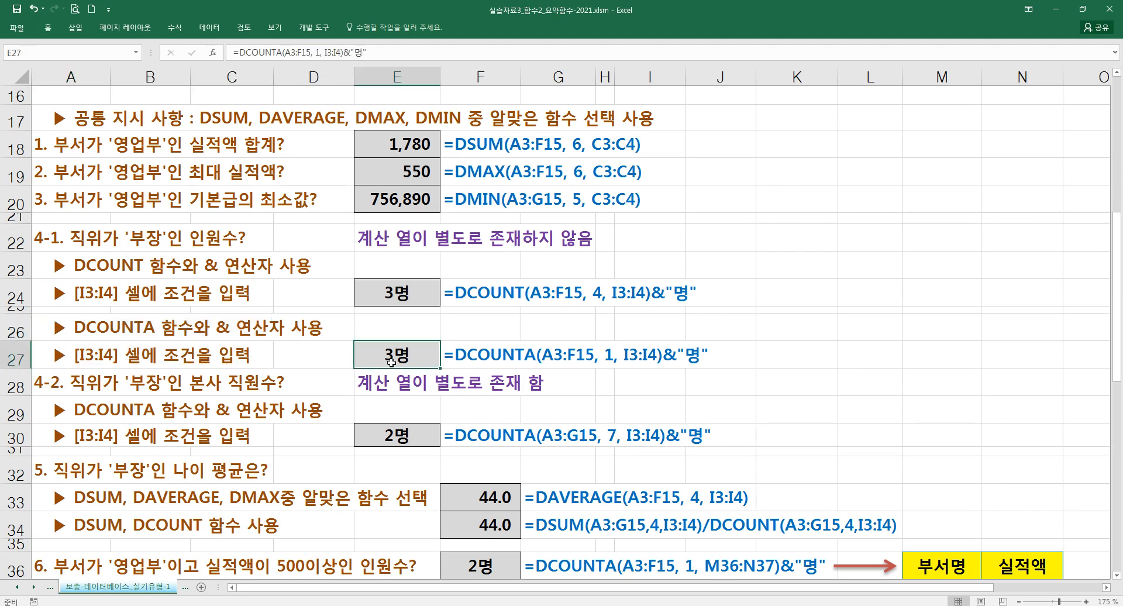
{"action": "left_click_drag", "start_coordinate": [97, 401], "coordinate": [97, 439]}
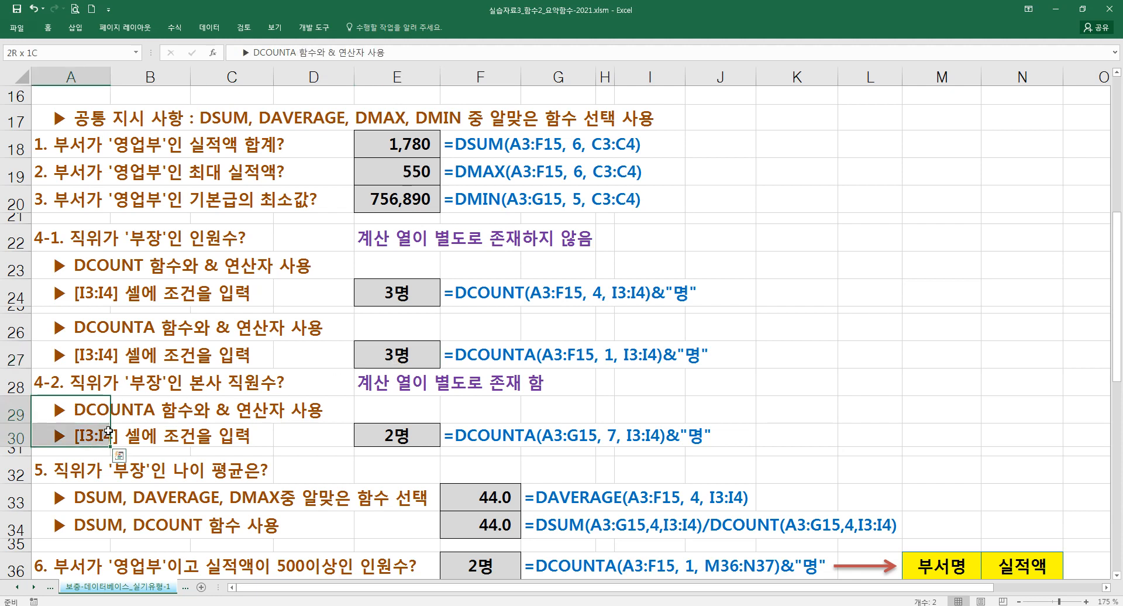
{"action": "left_click", "coordinate": [385, 433]}
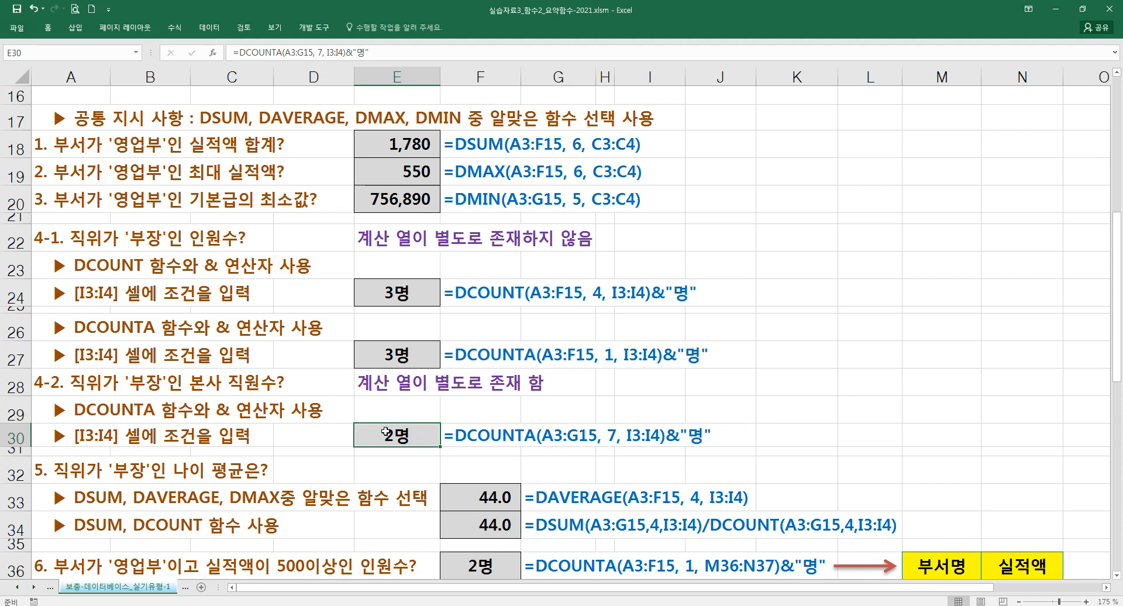
Review the 근무지 column of the employee table down to G15 as question 4-2's calculation column
{"action": "scroll", "coordinate": [386, 431], "scroll_direction": "up", "scroll_amount": 5}
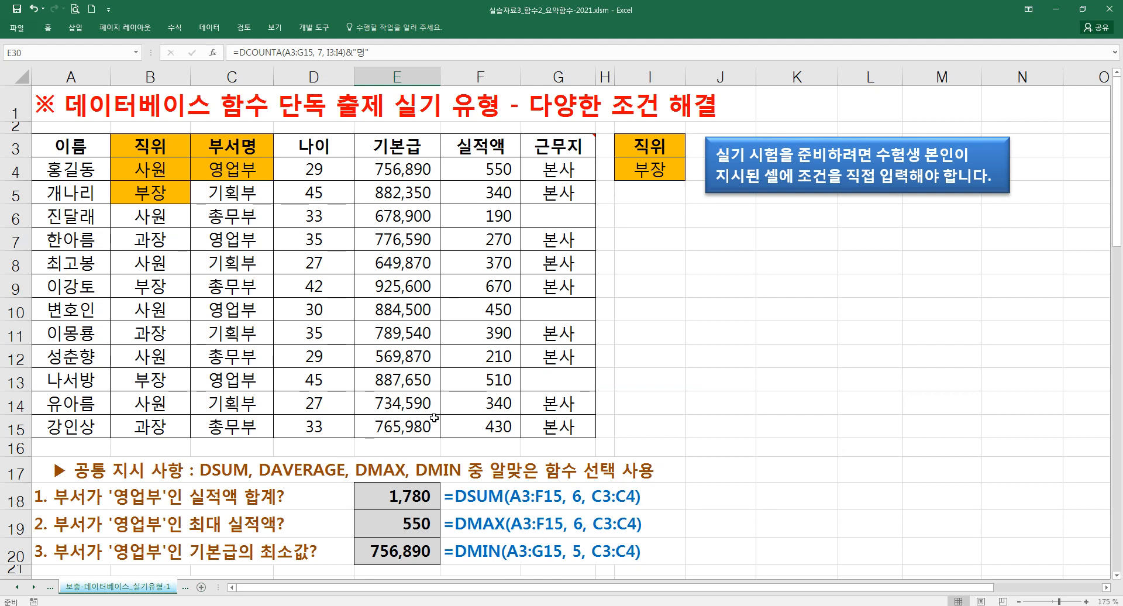
{"action": "left_click", "coordinate": [546, 422]}
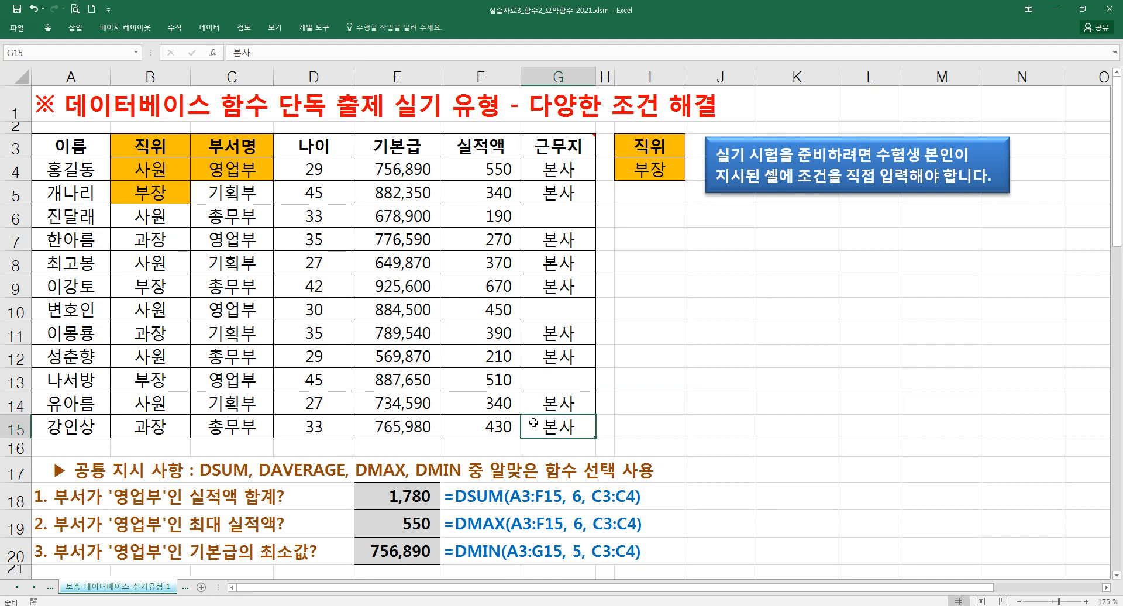
{"action": "scroll", "coordinate": [533, 422], "scroll_direction": "down", "scroll_amount": 1}
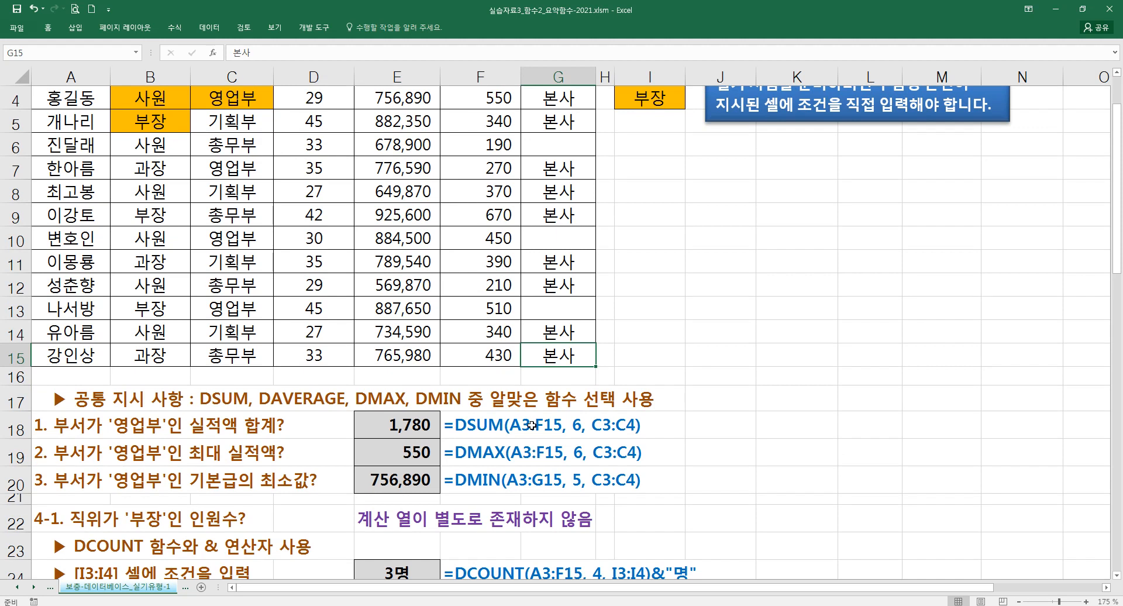
{"action": "scroll", "coordinate": [532, 425], "scroll_direction": "up", "scroll_amount": 1}
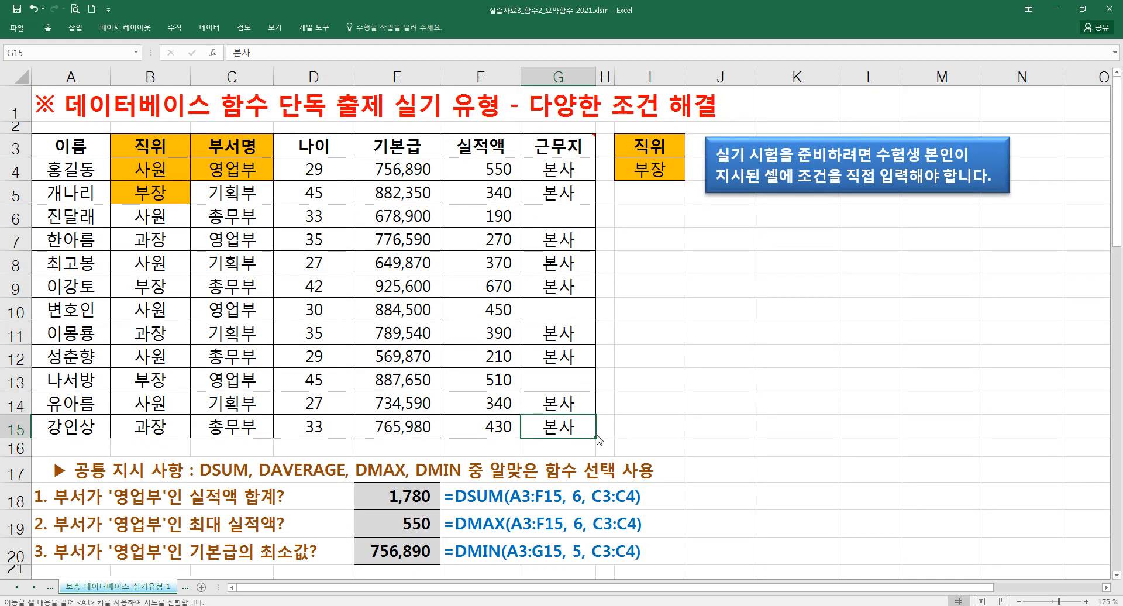
{"action": "left_click", "coordinate": [639, 431]}
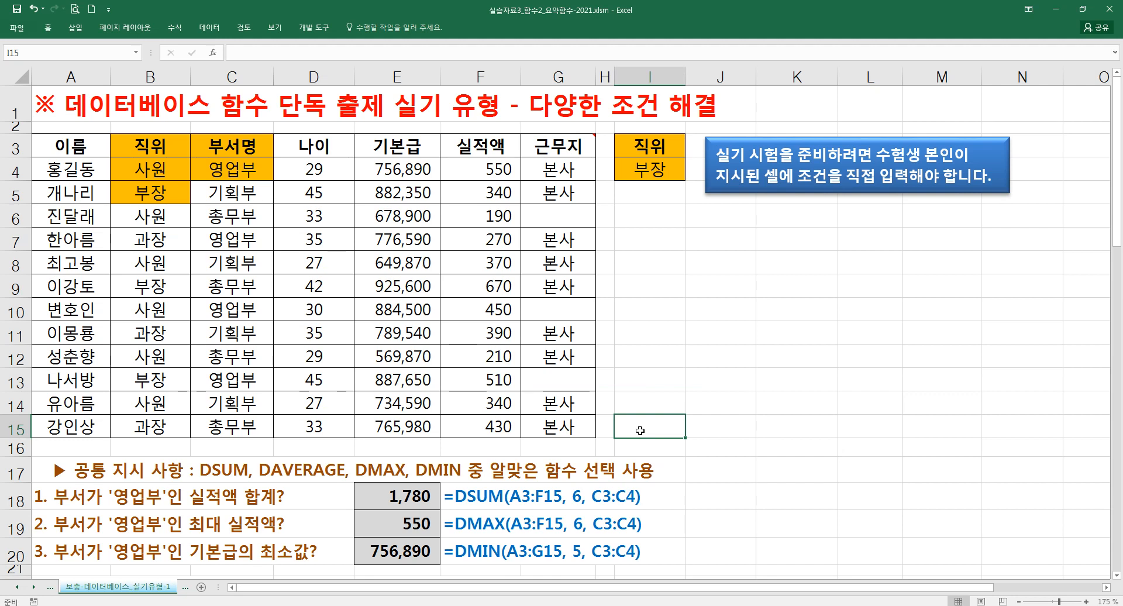
{"action": "left_click", "coordinate": [642, 385]}
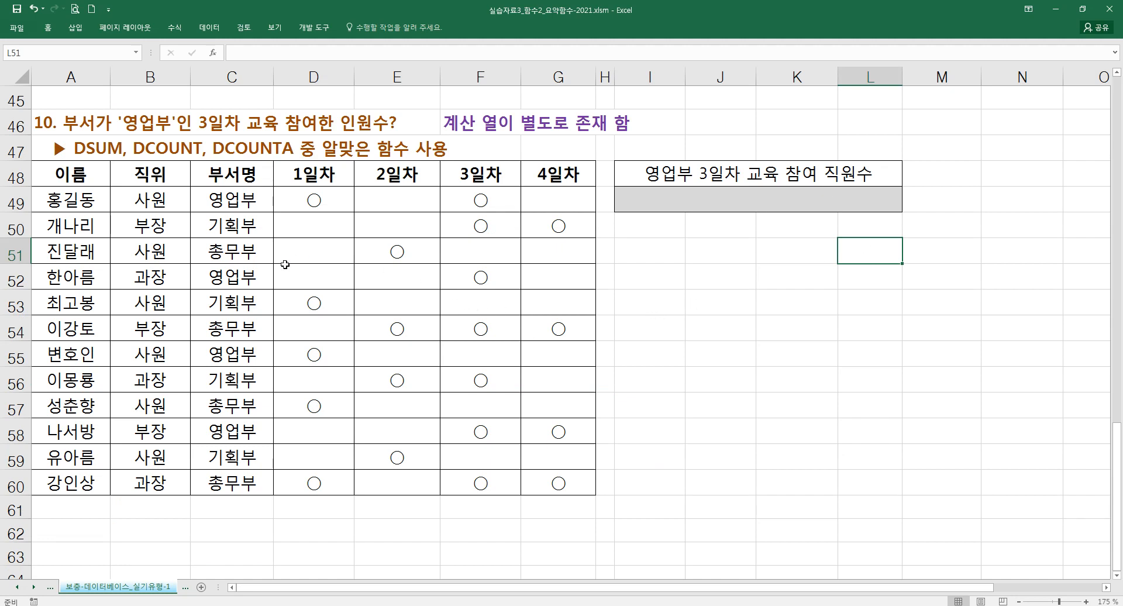
Examine question 10's heading in I48, the attendance marks in D49:G60 and the 3일차 entries in column F
{"action": "left_click", "coordinate": [650, 175]}
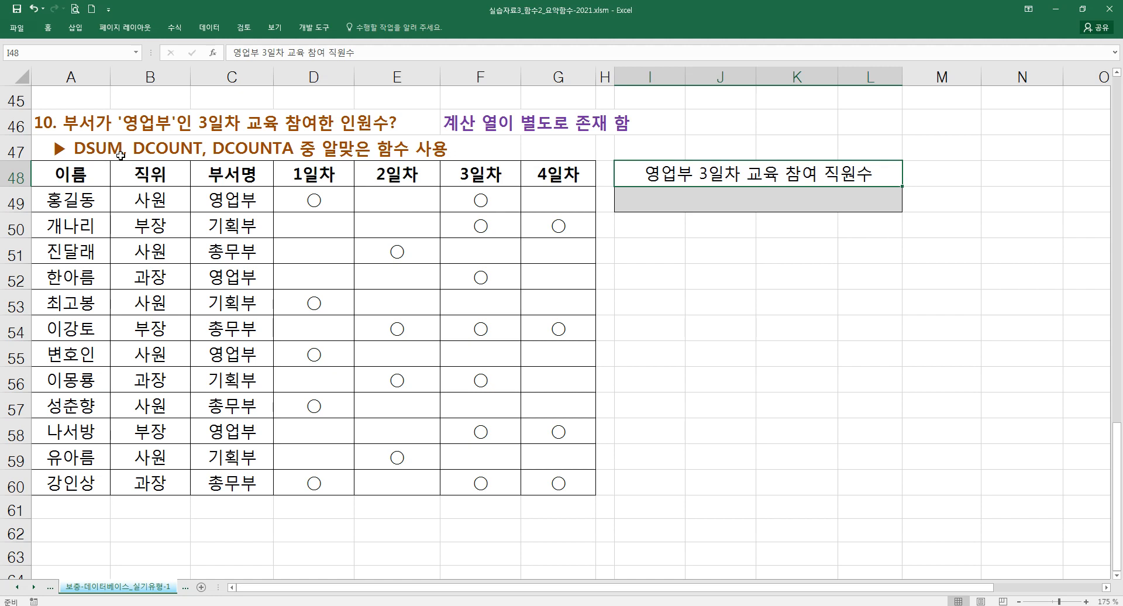
{"action": "left_click_drag", "start_coordinate": [338, 199], "coordinate": [565, 476]}
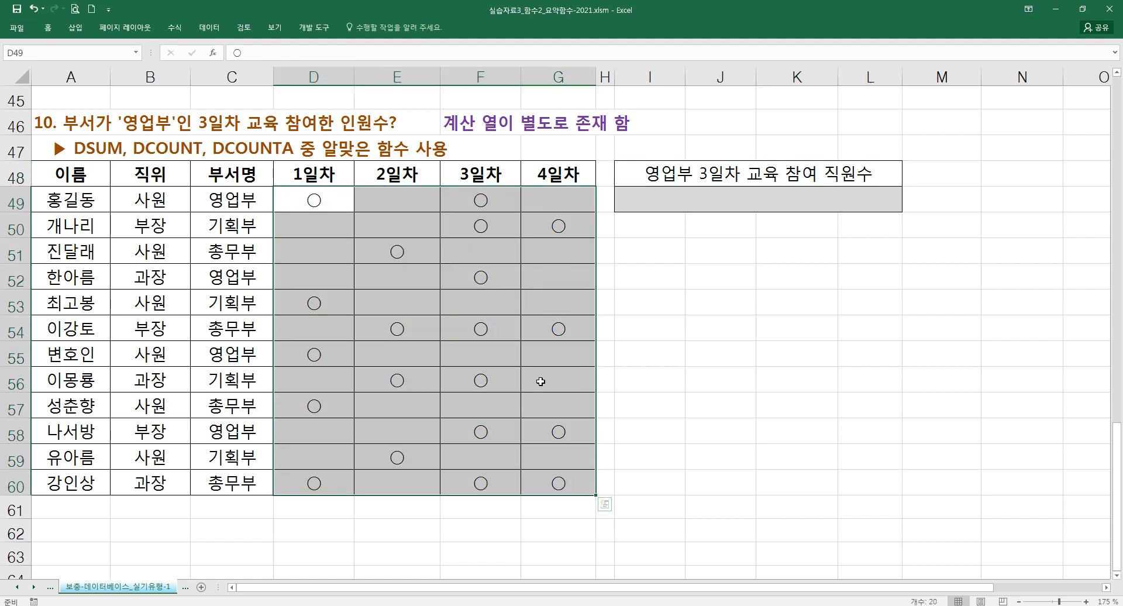
{"action": "left_click", "coordinate": [476, 227]}
{"action": "left_click", "coordinate": [474, 202]}
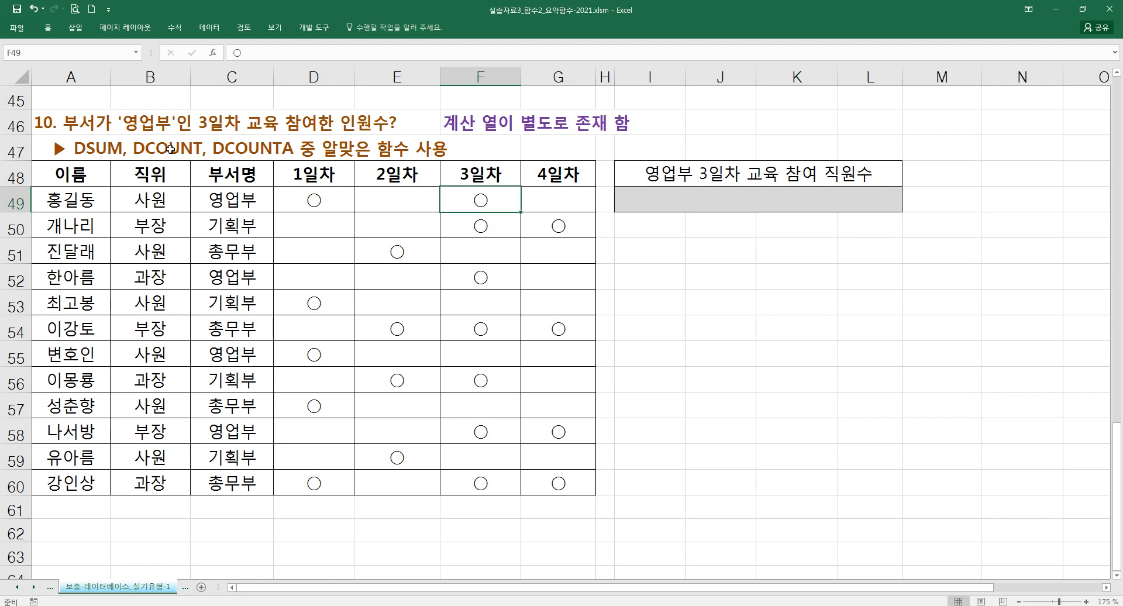
Start a DCOUNTA formula in I49 with database A48:G60 and criteria C48:C49
{"action": "left_click", "coordinate": [655, 198]}
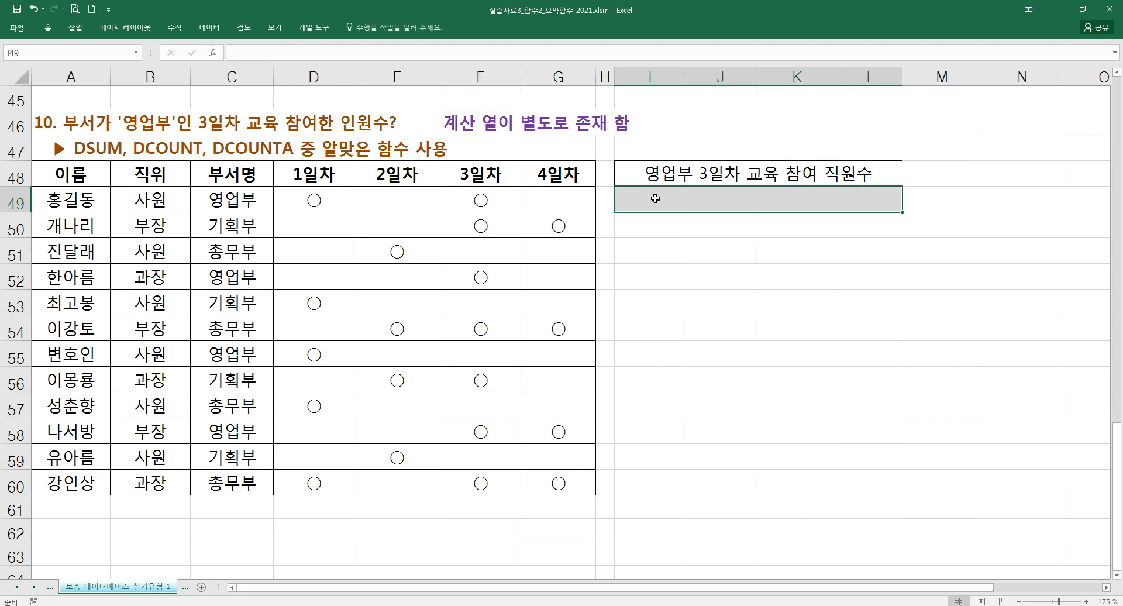
{"action": "double_click", "coordinate": [655, 198]}
{"action": "type", "text": "="}
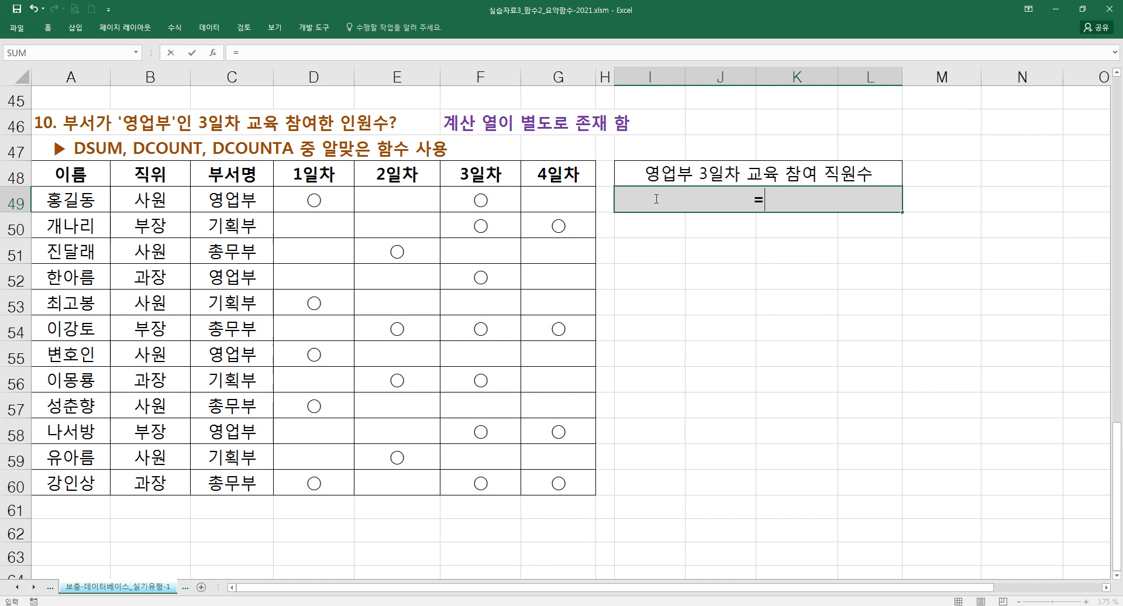
{"action": "type", "text": "dco"}
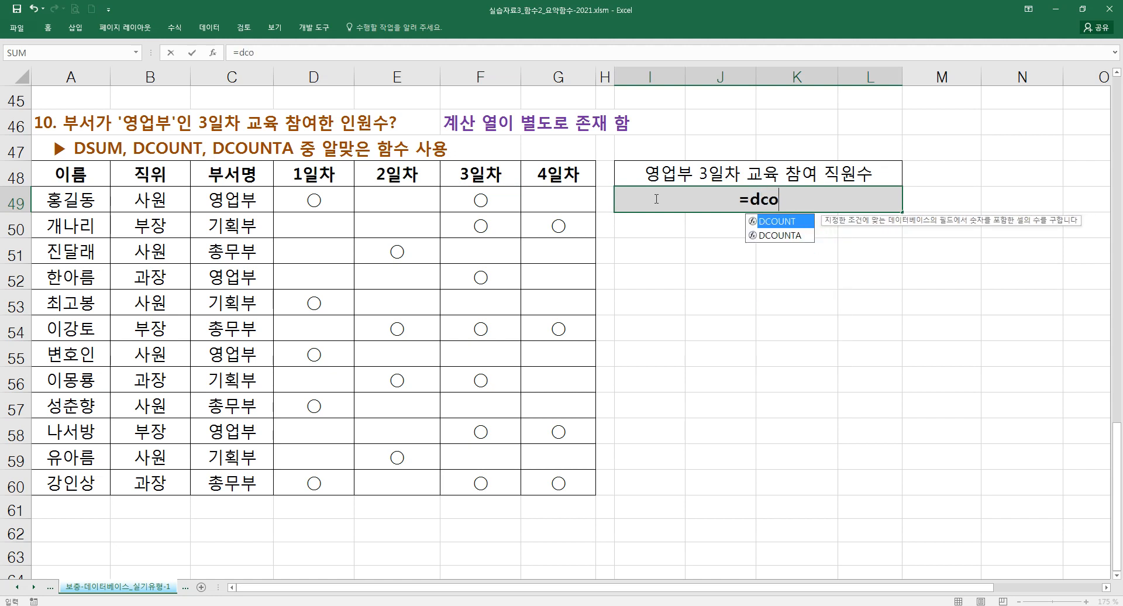
{"action": "type", "text": "unta"}
{"action": "key", "text": "Tab"}
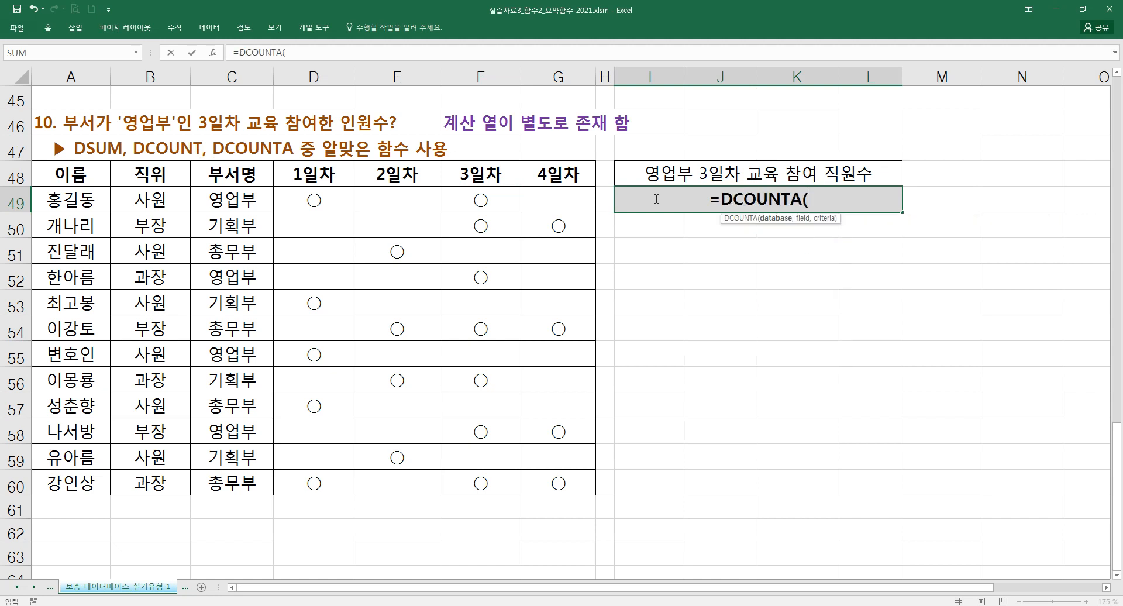
{"action": "key", "text": "ctrl+a"}
{"action": "left_click_drag", "start_coordinate": [58, 177], "coordinate": [552, 483]}
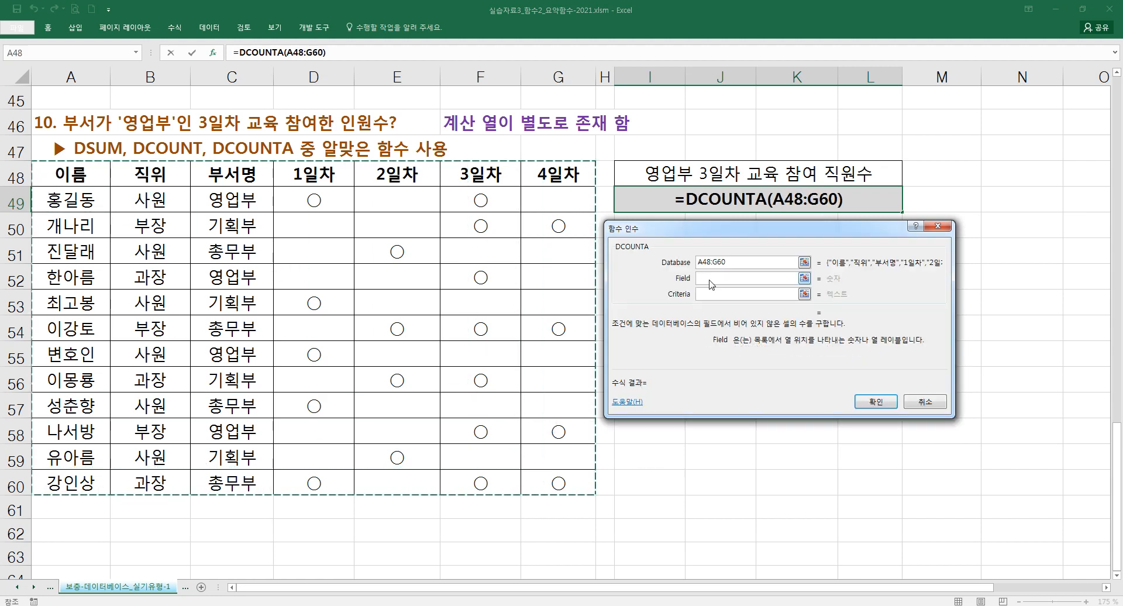
{"action": "left_click", "coordinate": [707, 294]}
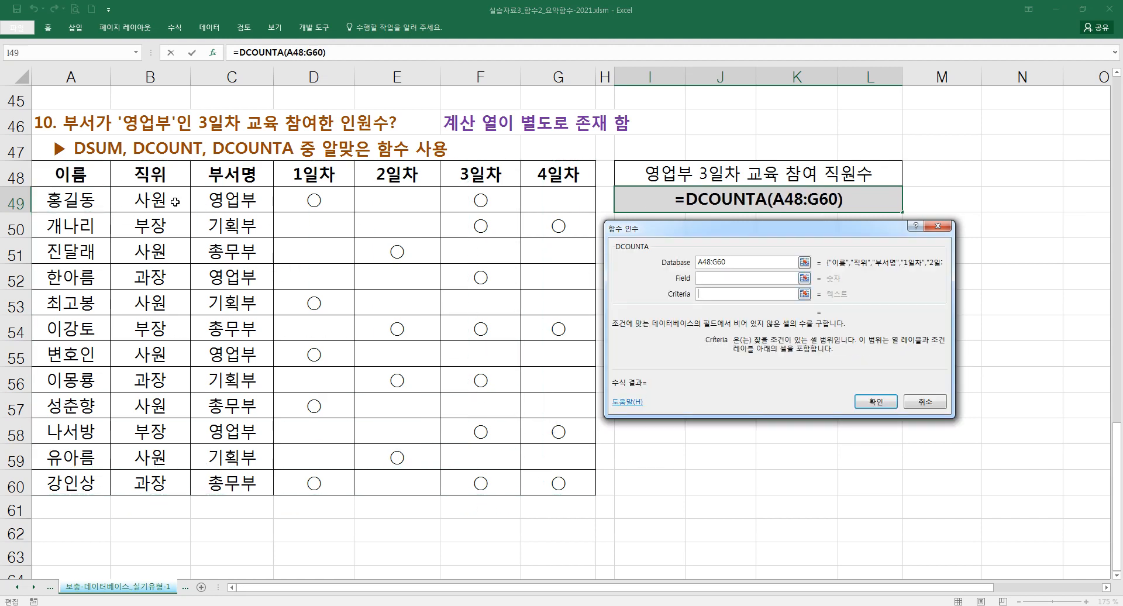
{"action": "left_click_drag", "start_coordinate": [217, 175], "coordinate": [217, 202]}
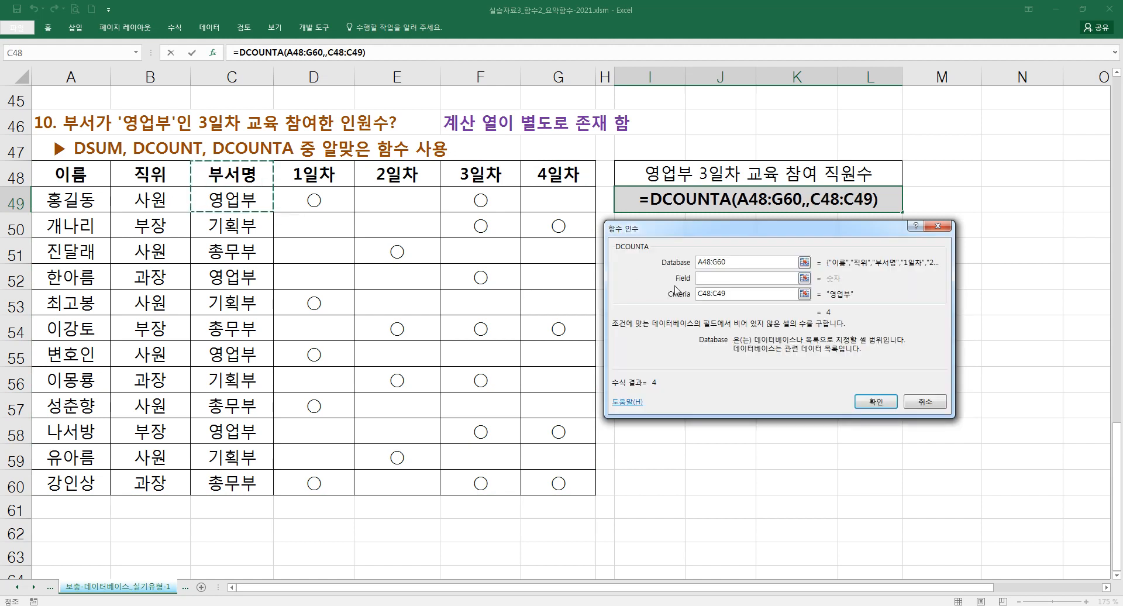
{"action": "left_click_drag", "start_coordinate": [684, 239], "coordinate": [702, 253]}
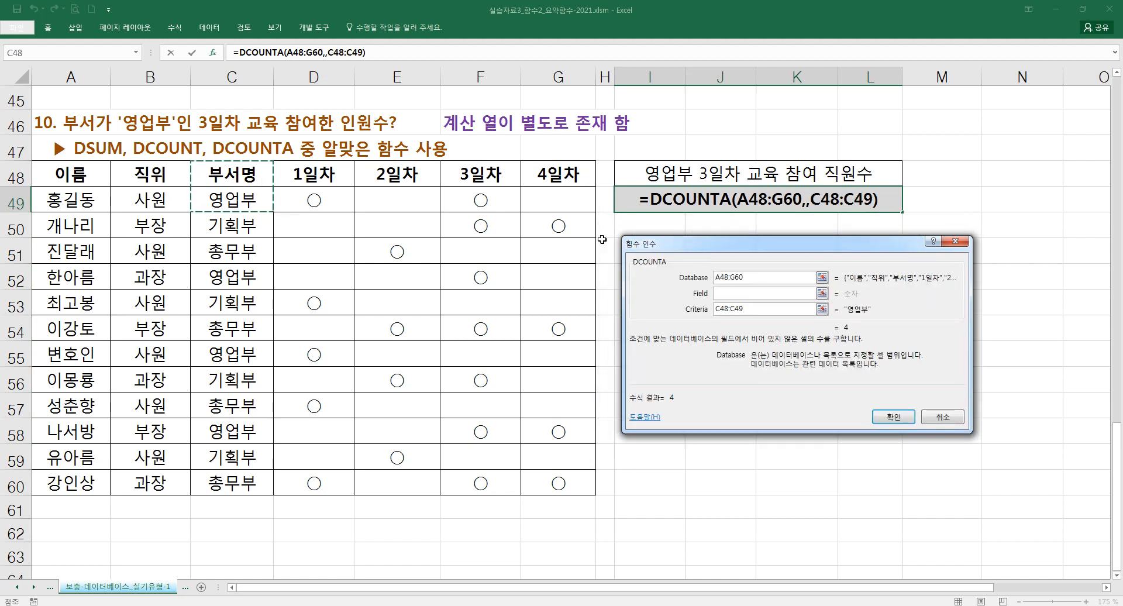
Try field numbers 4, 5 and 6 in the DCOUNTA arguments to compare the counts for 1일차 through 3일차
{"action": "left_click", "coordinate": [738, 293]}
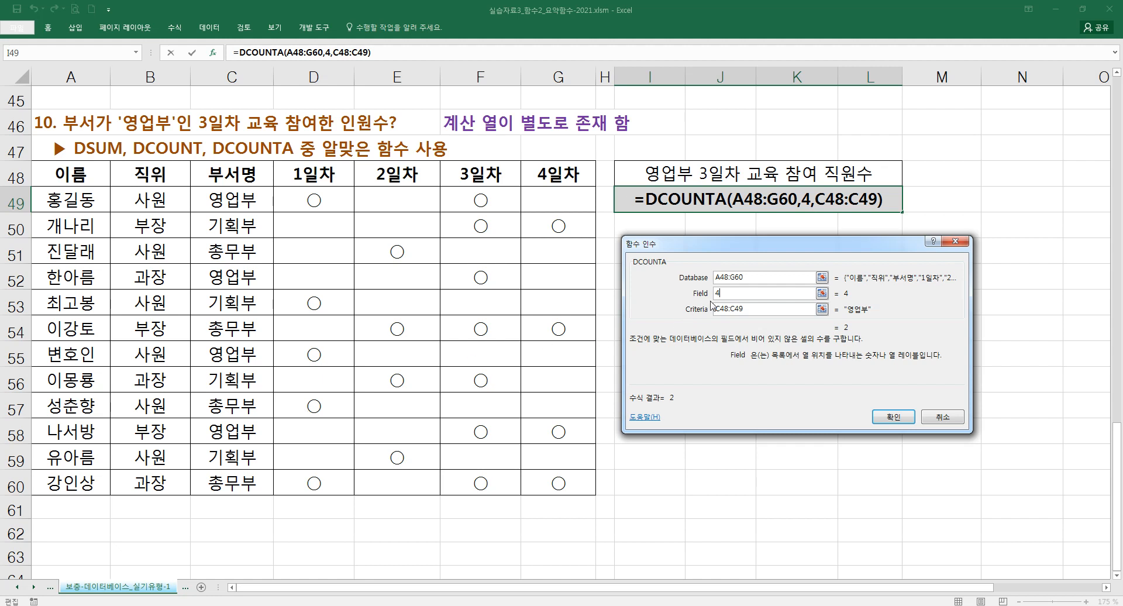
{"action": "type", "text": "5"}
{"action": "left_click", "coordinate": [755, 310]}
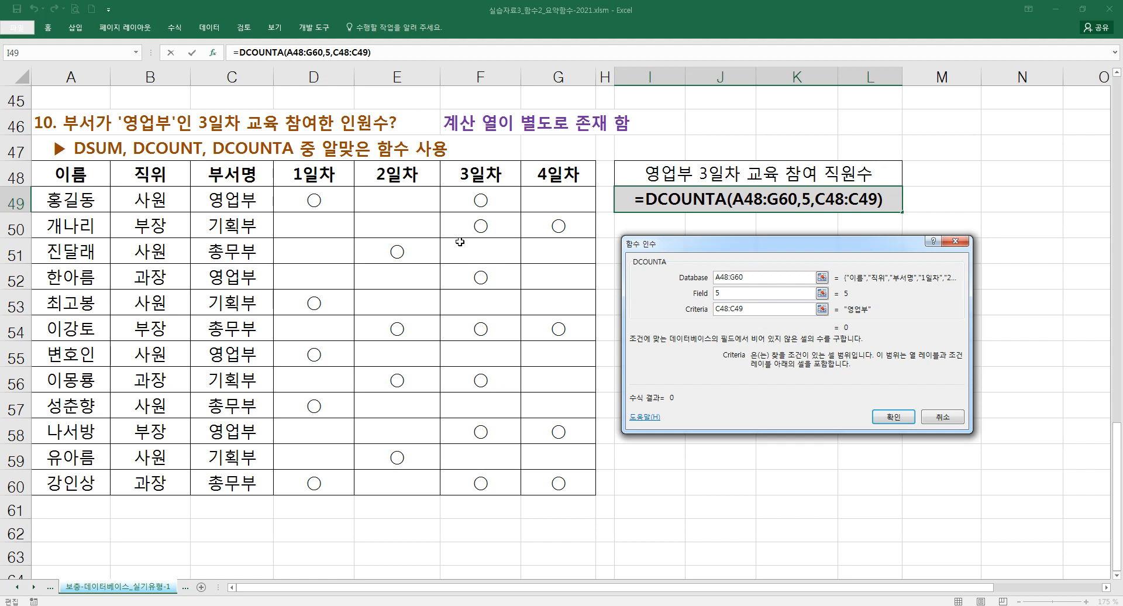
{"action": "double_click", "coordinate": [734, 295]}
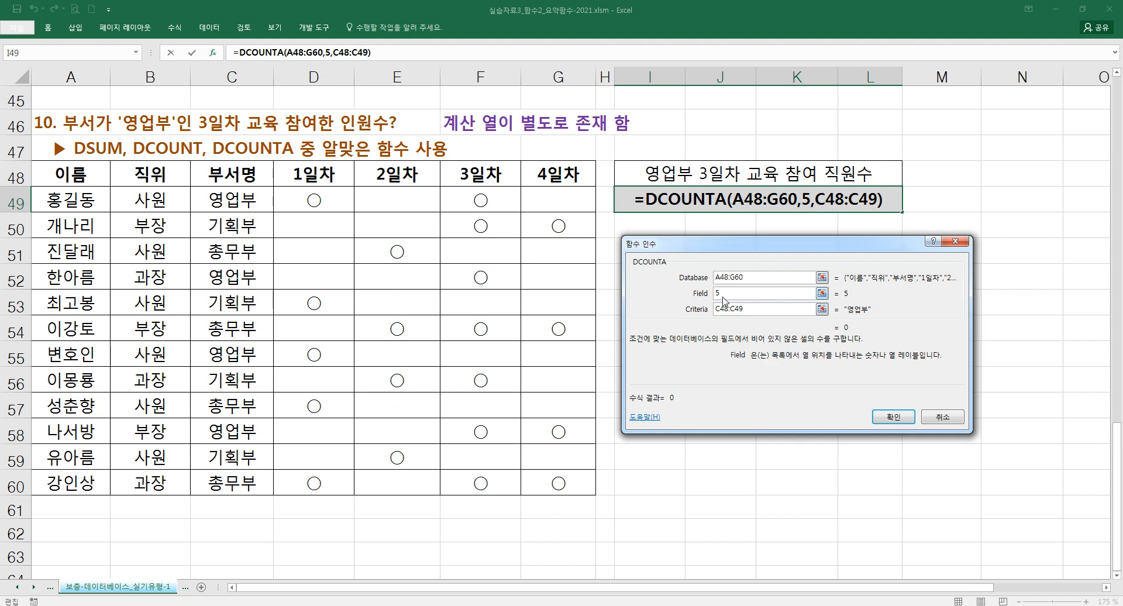
{"action": "type", "text": "6"}
{"action": "left_click", "coordinate": [753, 310]}
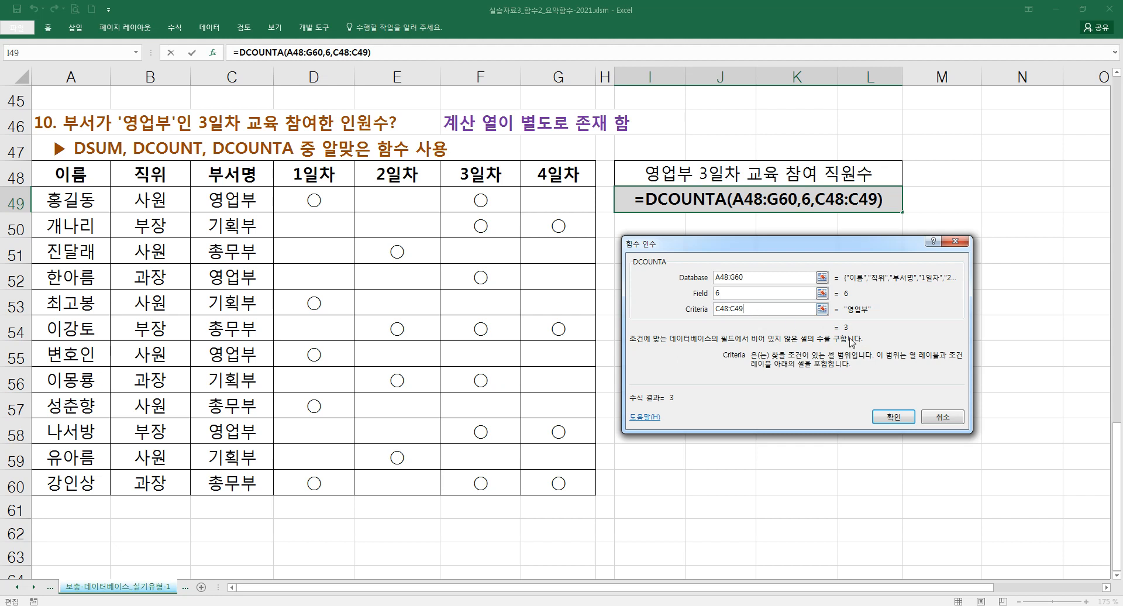
Test the DCOUNTA field argument again with 4, 6 and 7, covering the 1일차, 3일차 and 4일차 columns
{"action": "left_click_drag", "start_coordinate": [730, 295], "coordinate": [677, 291]}
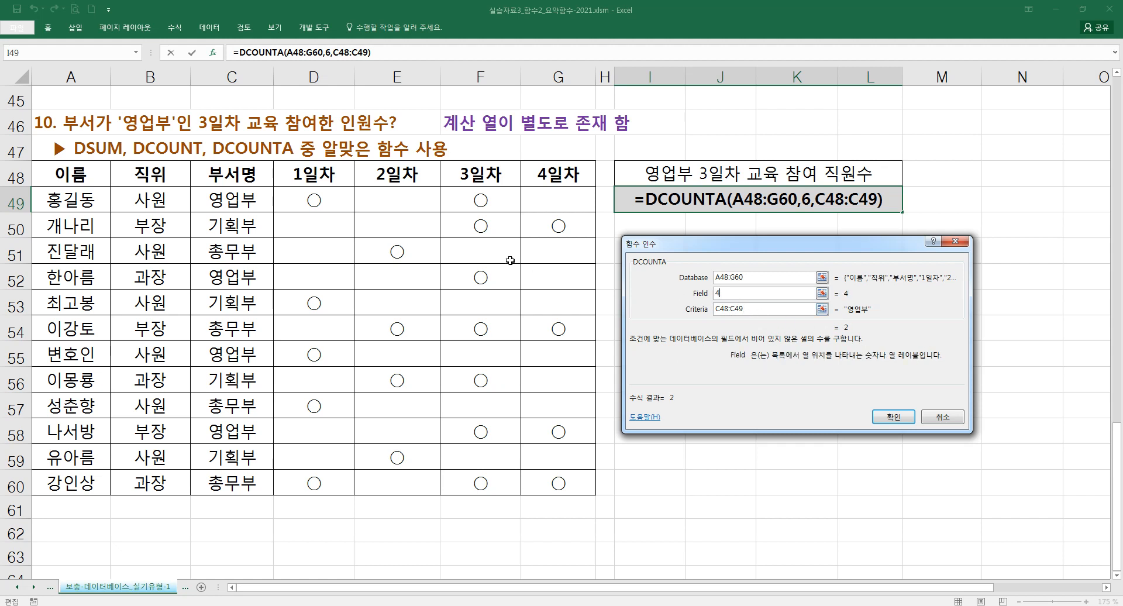
{"action": "left_click", "coordinate": [744, 306]}
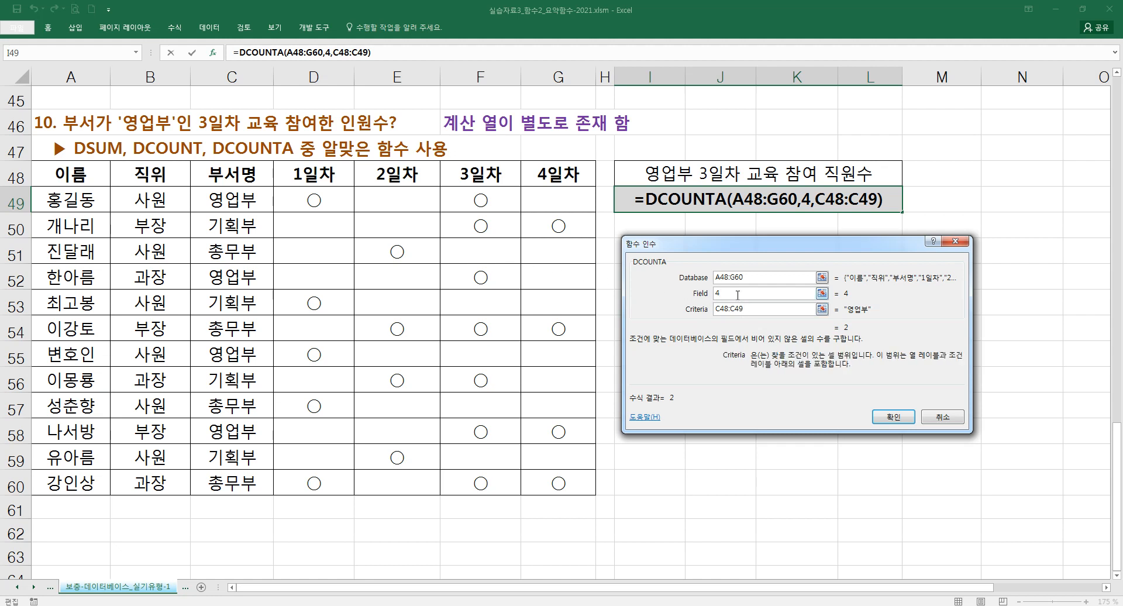
{"action": "left_click_drag", "start_coordinate": [738, 295], "coordinate": [694, 295]}
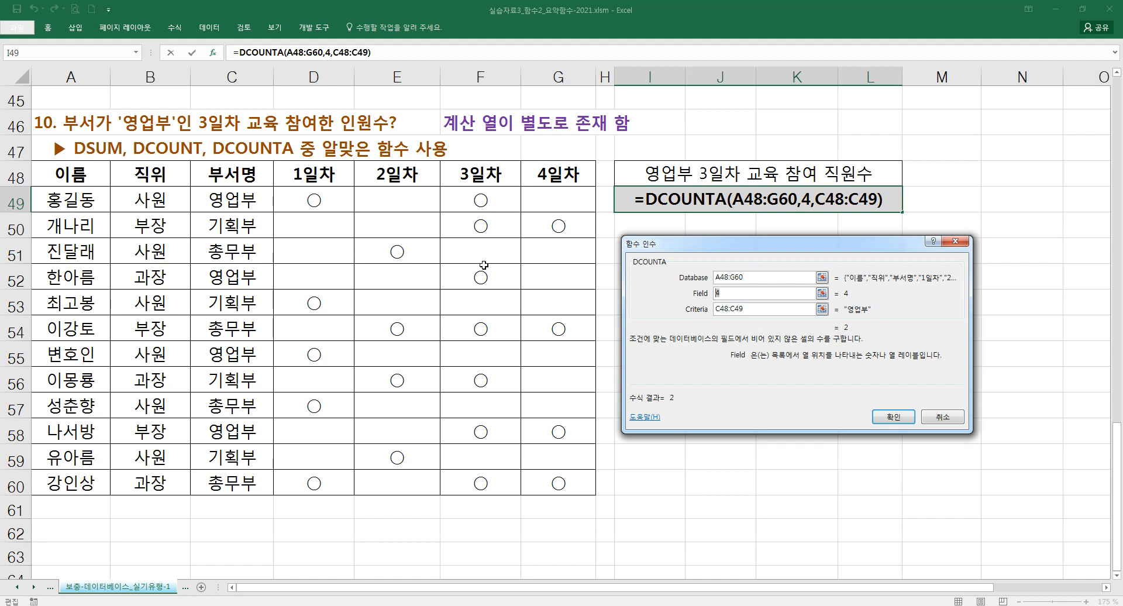
{"action": "type", "text": "6"}
{"action": "left_click", "coordinate": [758, 314]}
{"action": "left_click", "coordinate": [745, 293]}
{"action": "key", "text": "BackSpace"}
{"action": "type", "text": "7"}
{"action": "left_click", "coordinate": [767, 310]}
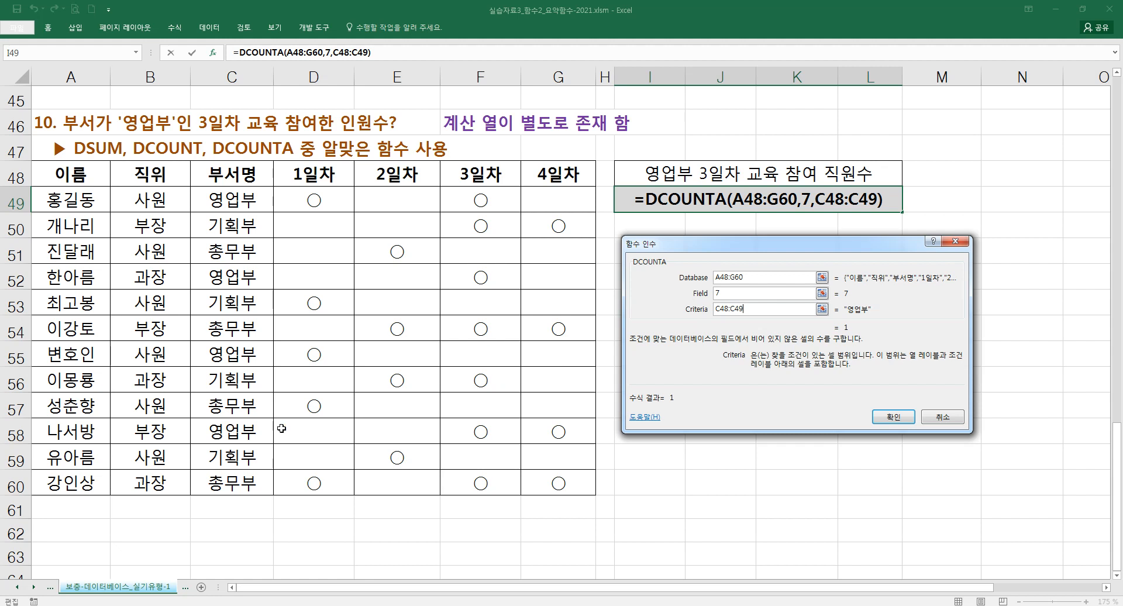
Set the DCOUNTA field to 6 for the 3일차 column and accept the formula in I49
{"action": "left_click", "coordinate": [734, 297]}
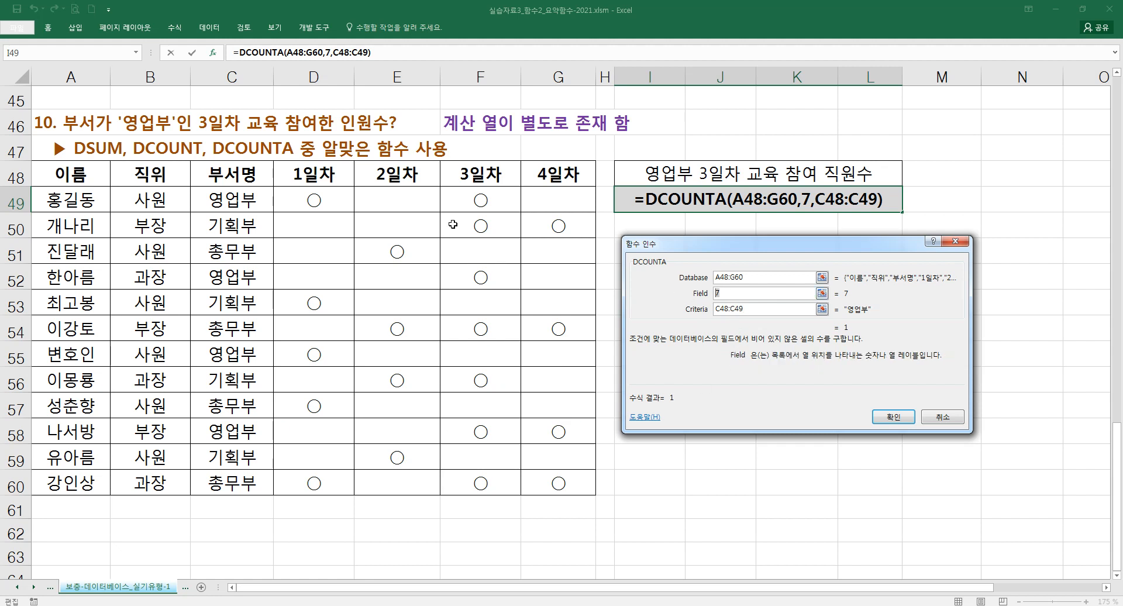
{"action": "type", "text": "6"}
{"action": "left_click", "coordinate": [893, 417]}
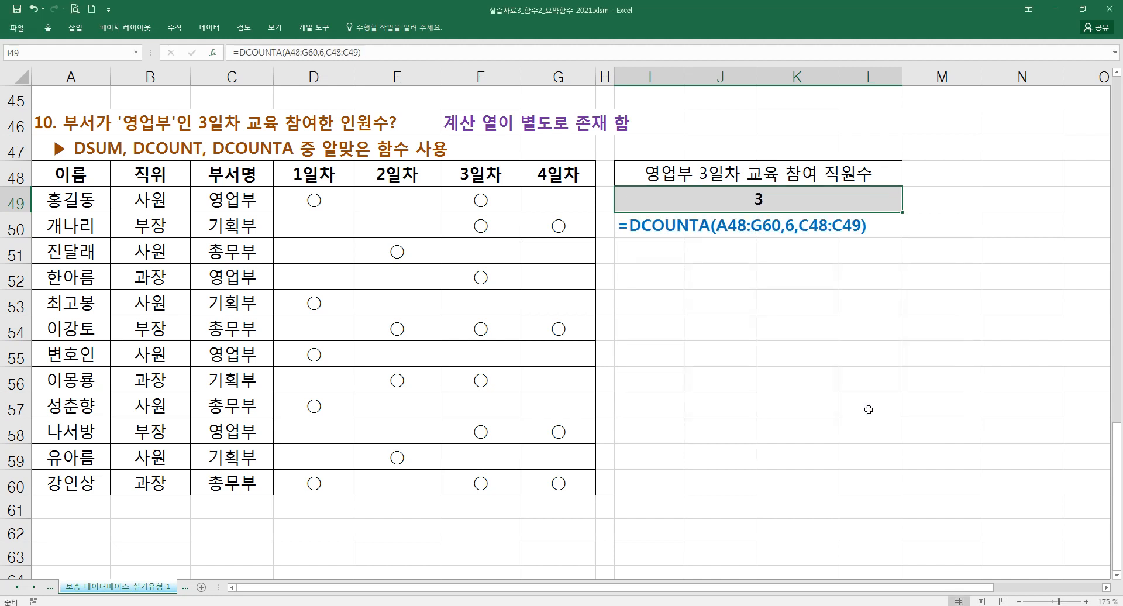
Check question 10's formula text in I50 and make the heading in I48 bold
{"action": "left_click", "coordinate": [666, 233]}
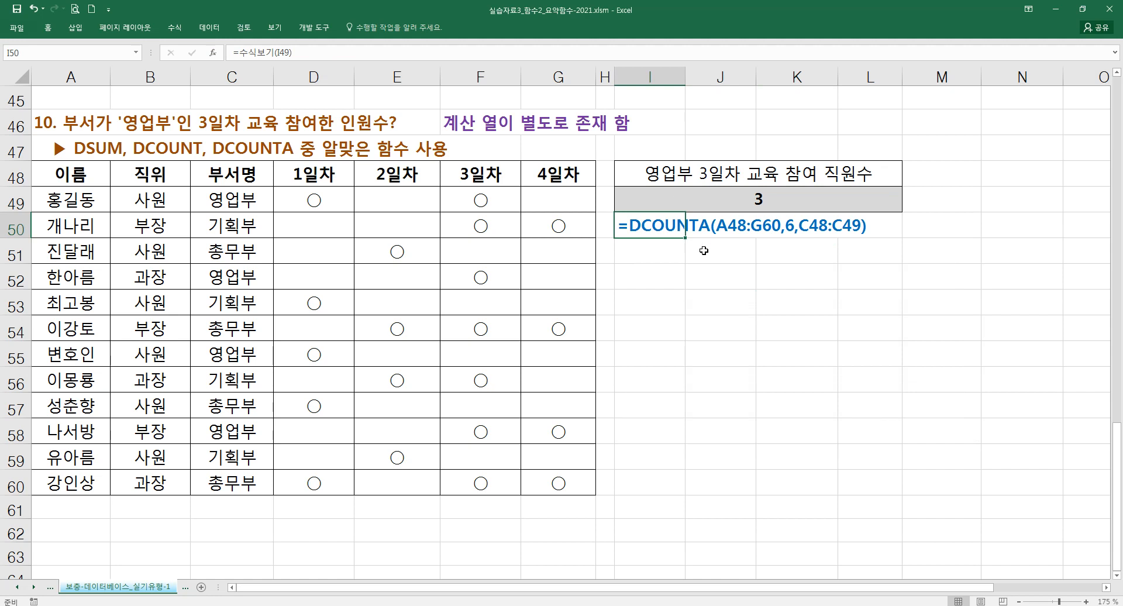
{"action": "left_click", "coordinate": [659, 202]}
{"action": "left_click", "coordinate": [651, 173]}
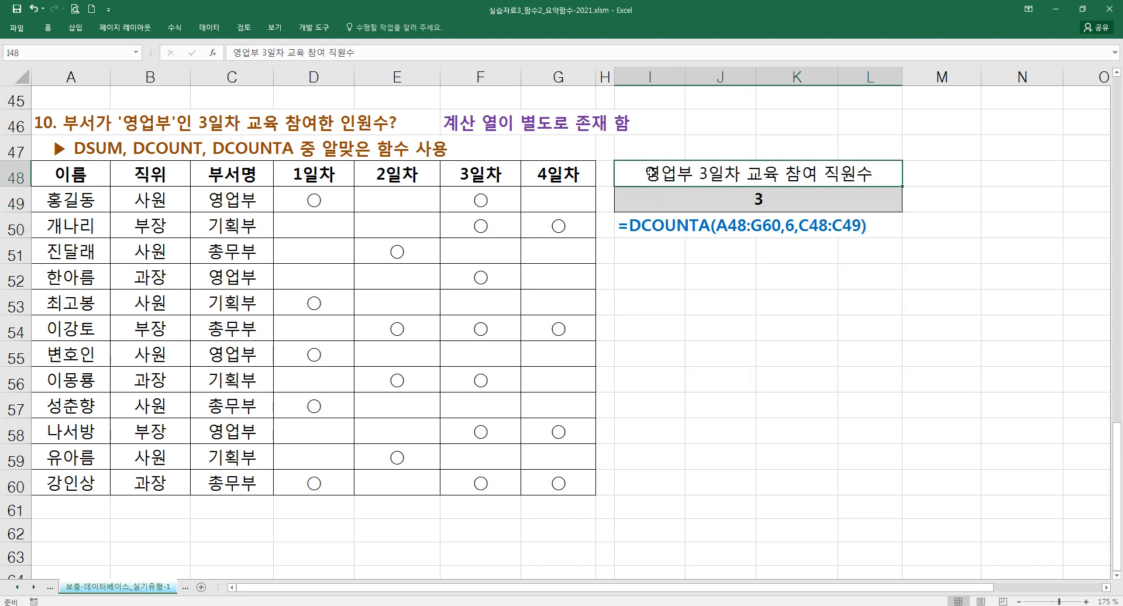
{"action": "left_click", "coordinate": [665, 279]}
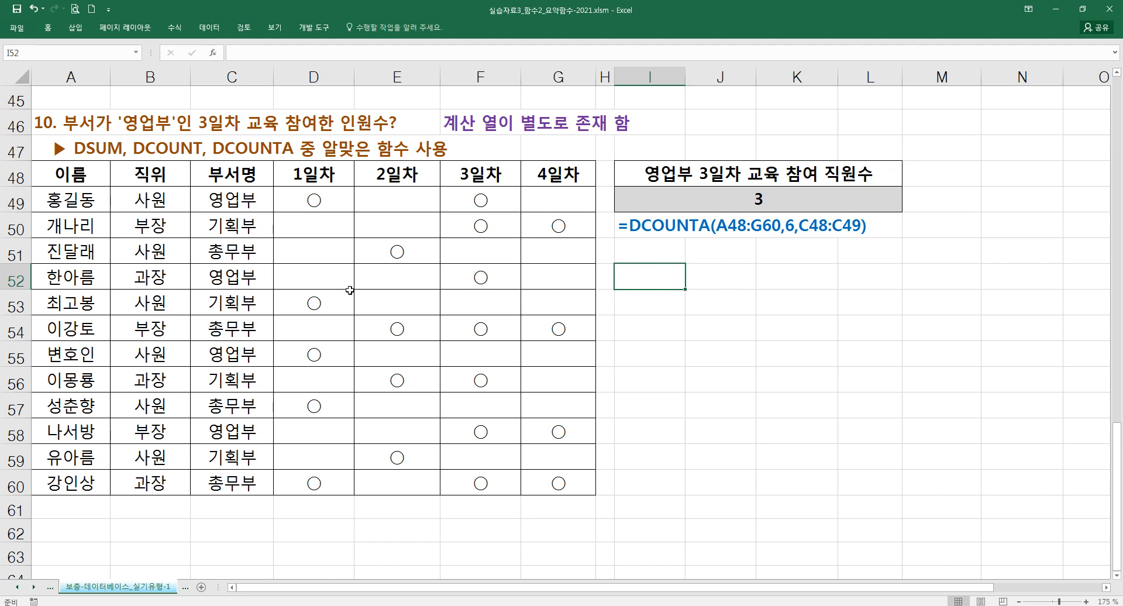
Look back over the practice questions from question 10 up to the employee table in A3:G15
{"action": "scroll", "coordinate": [349, 290], "scroll_direction": "up", "scroll_amount": 1}
{"action": "scroll", "coordinate": [350, 290], "scroll_direction": "up", "scroll_amount": 1}
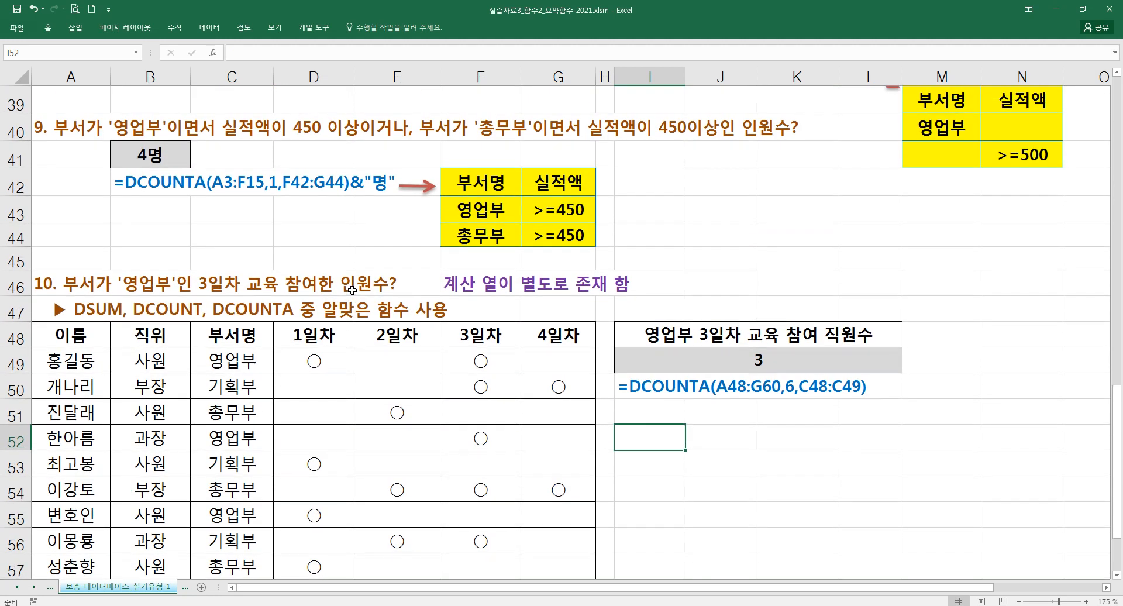
{"action": "scroll", "coordinate": [459, 328], "scroll_direction": "up", "scroll_amount": 9}
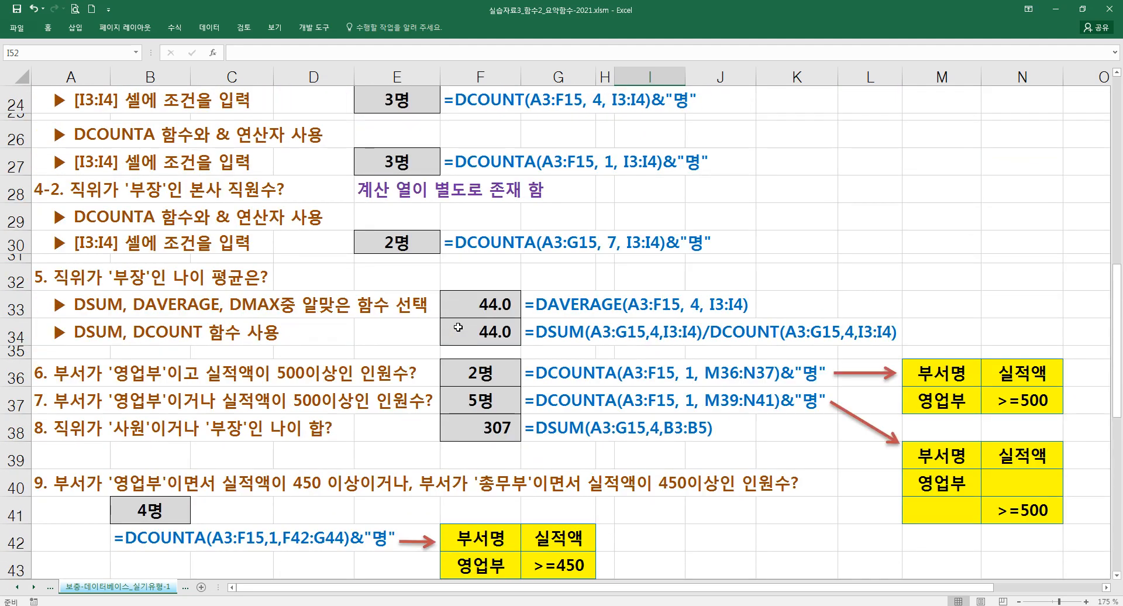
{"action": "scroll", "coordinate": [459, 328], "scroll_direction": "up", "scroll_amount": 4}
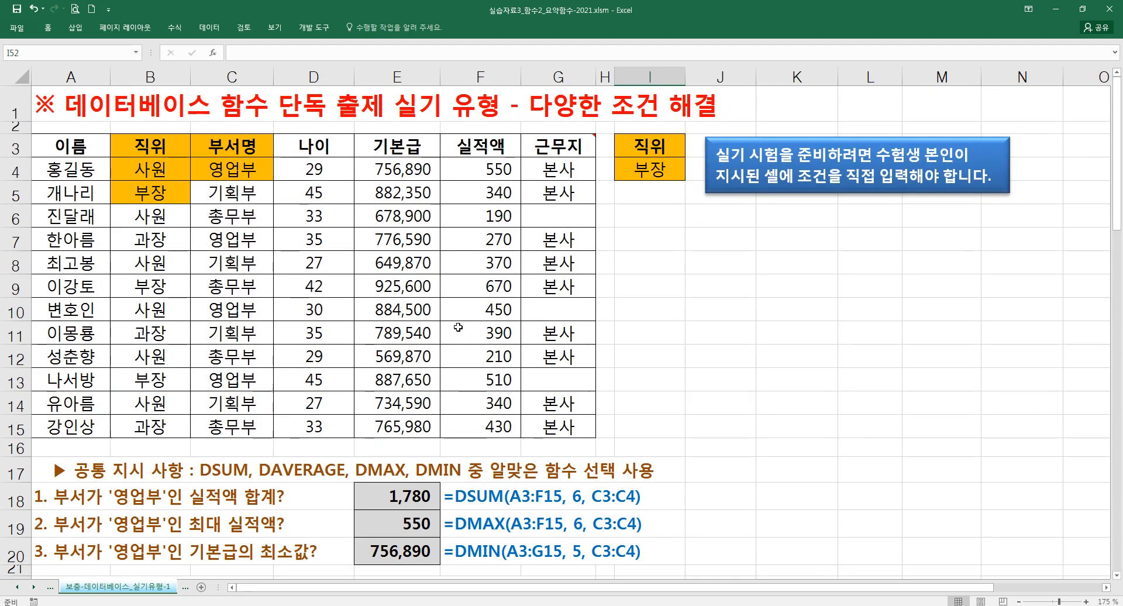
{"action": "left_click", "coordinate": [646, 353]}
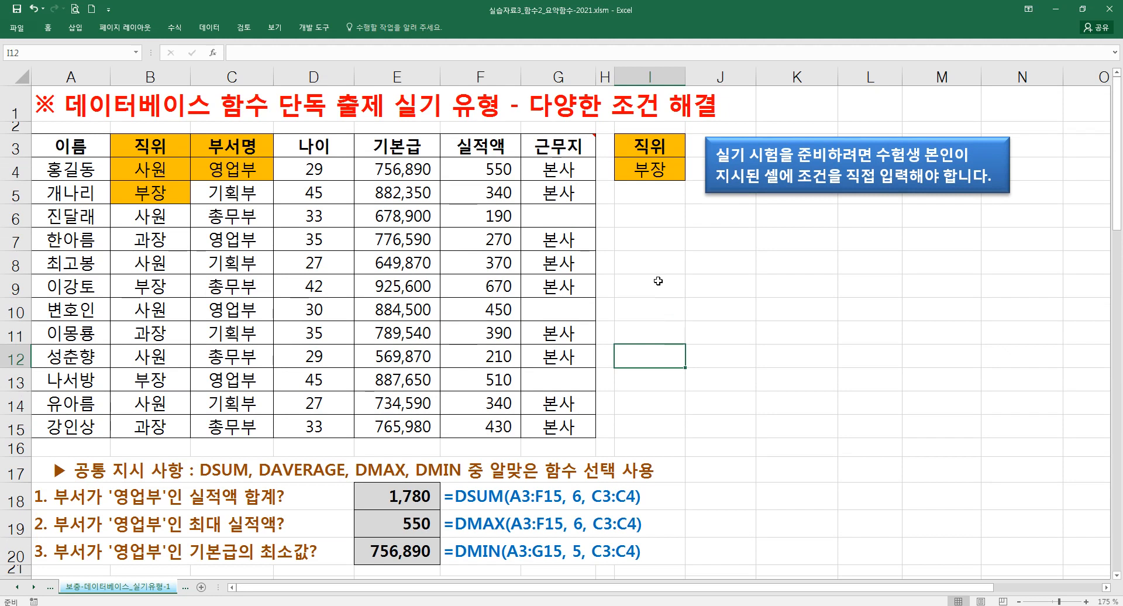
{"action": "left_click", "coordinate": [658, 280]}
{"action": "left_click", "coordinate": [651, 322]}
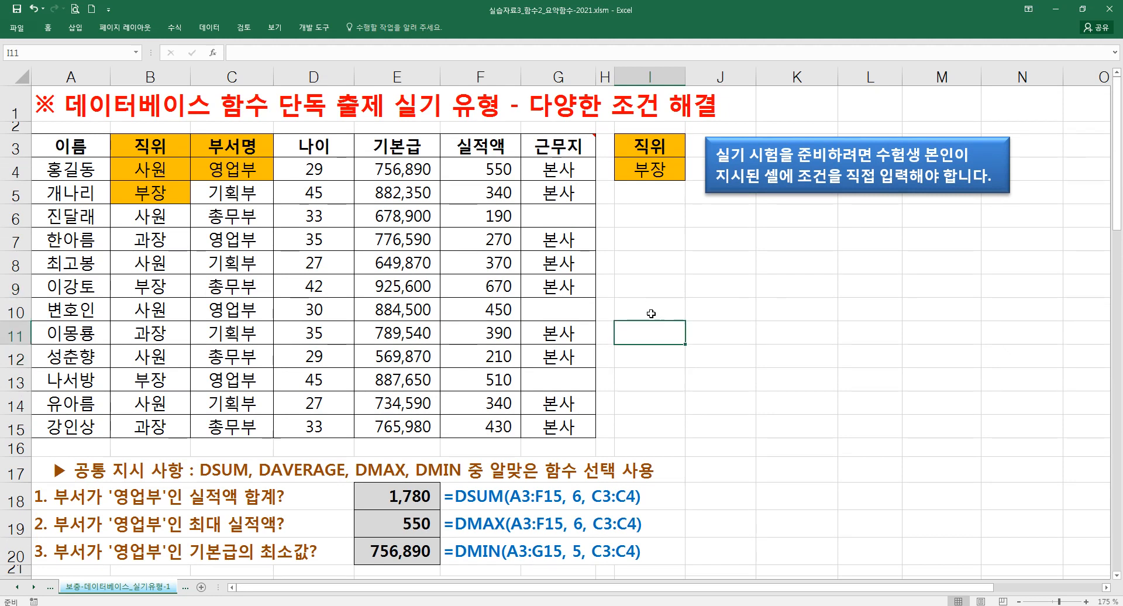
{"action": "left_click", "coordinate": [651, 313]}
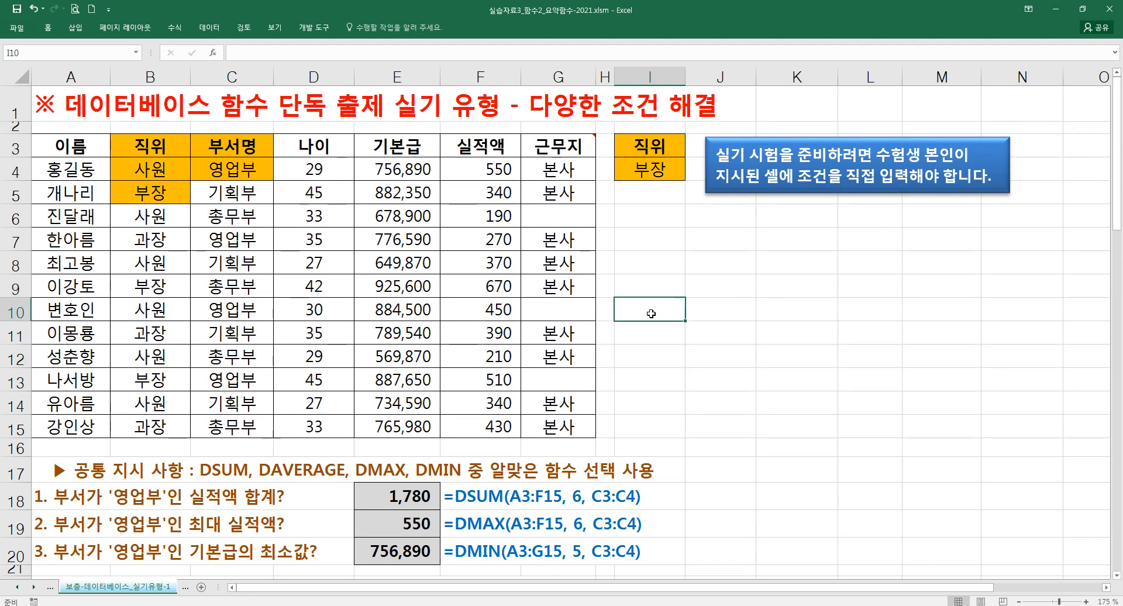